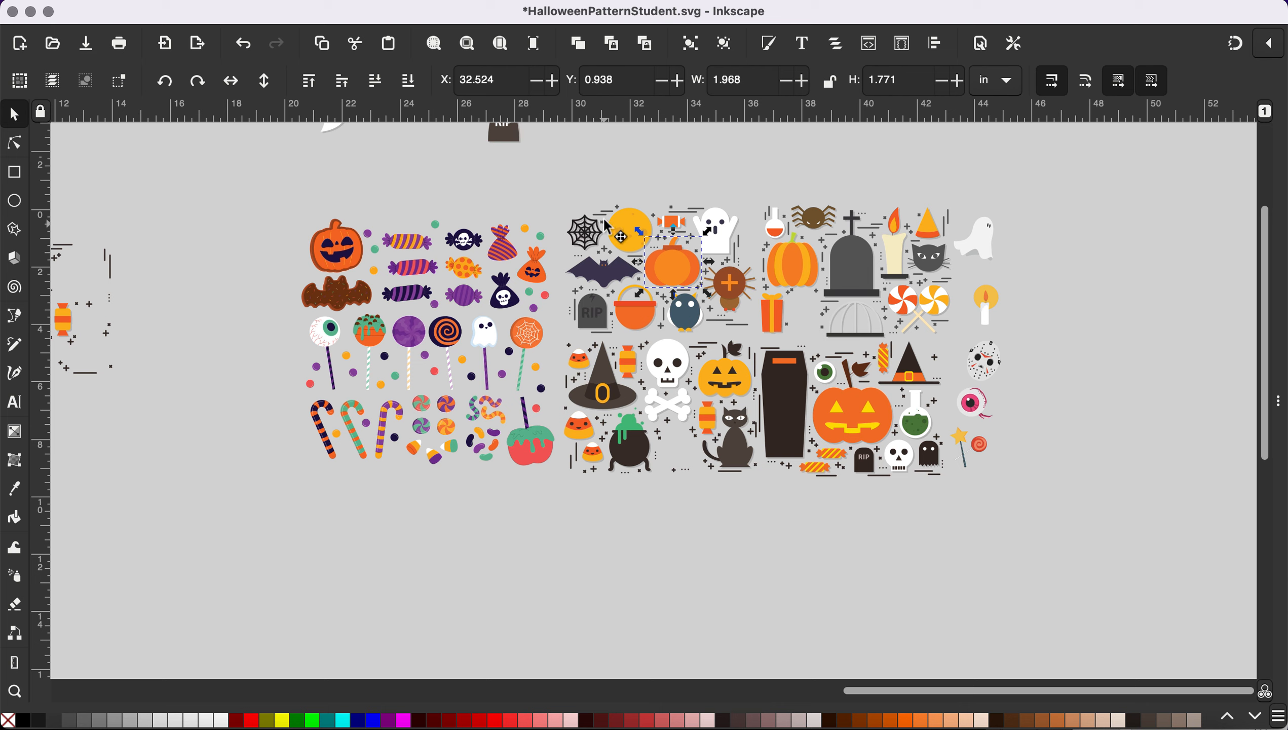
Ungroup the block of Halloween icons containing the spider web, moon, ghost and bat.
{"action": "left_click_drag", "start_coordinate": [608, 217], "coordinate": [577, 175]}
{"action": "key", "text": "ctrl+z"}
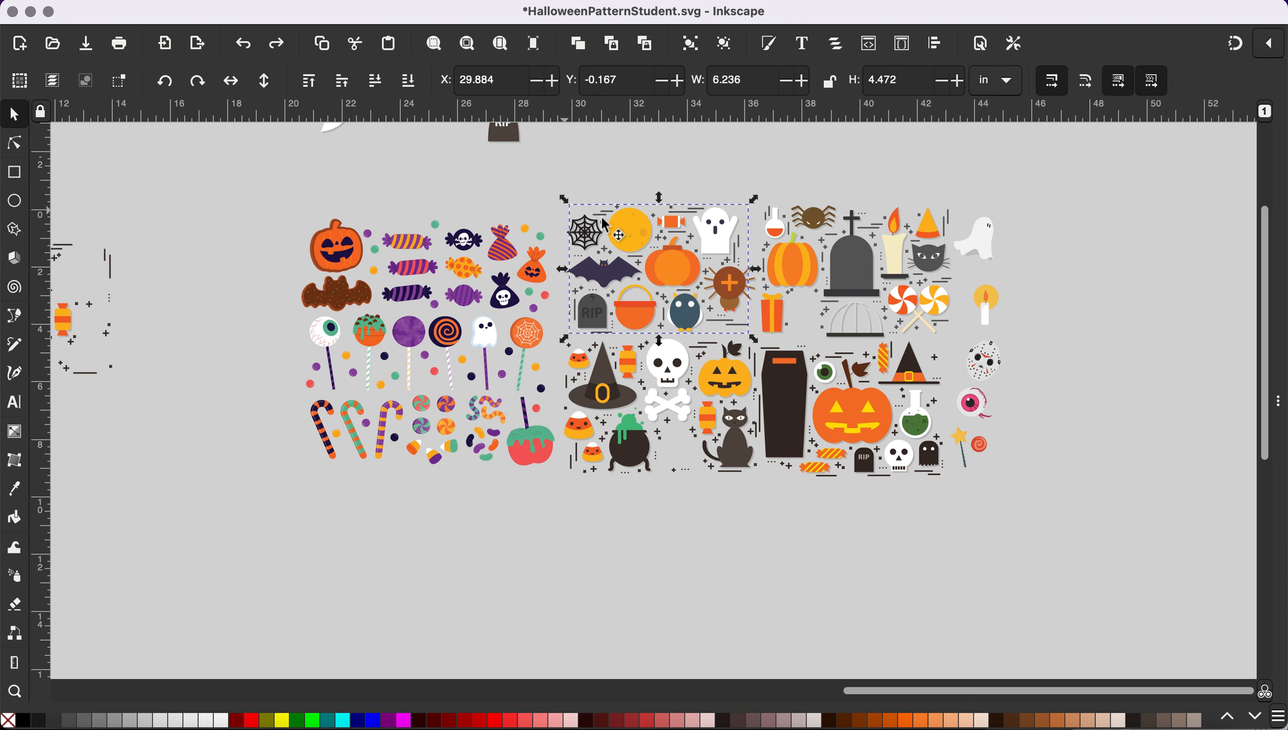
{"action": "left_click", "coordinate": [289, 4]}
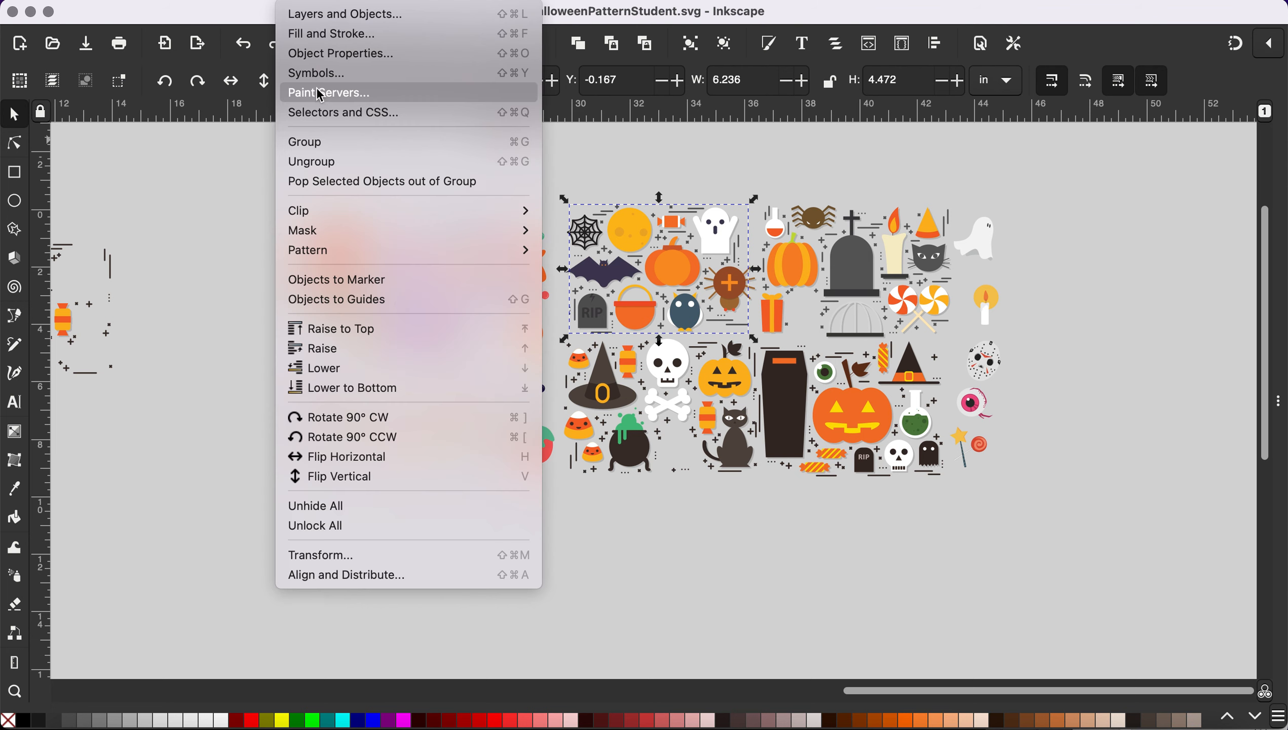
{"action": "left_click", "coordinate": [314, 164]}
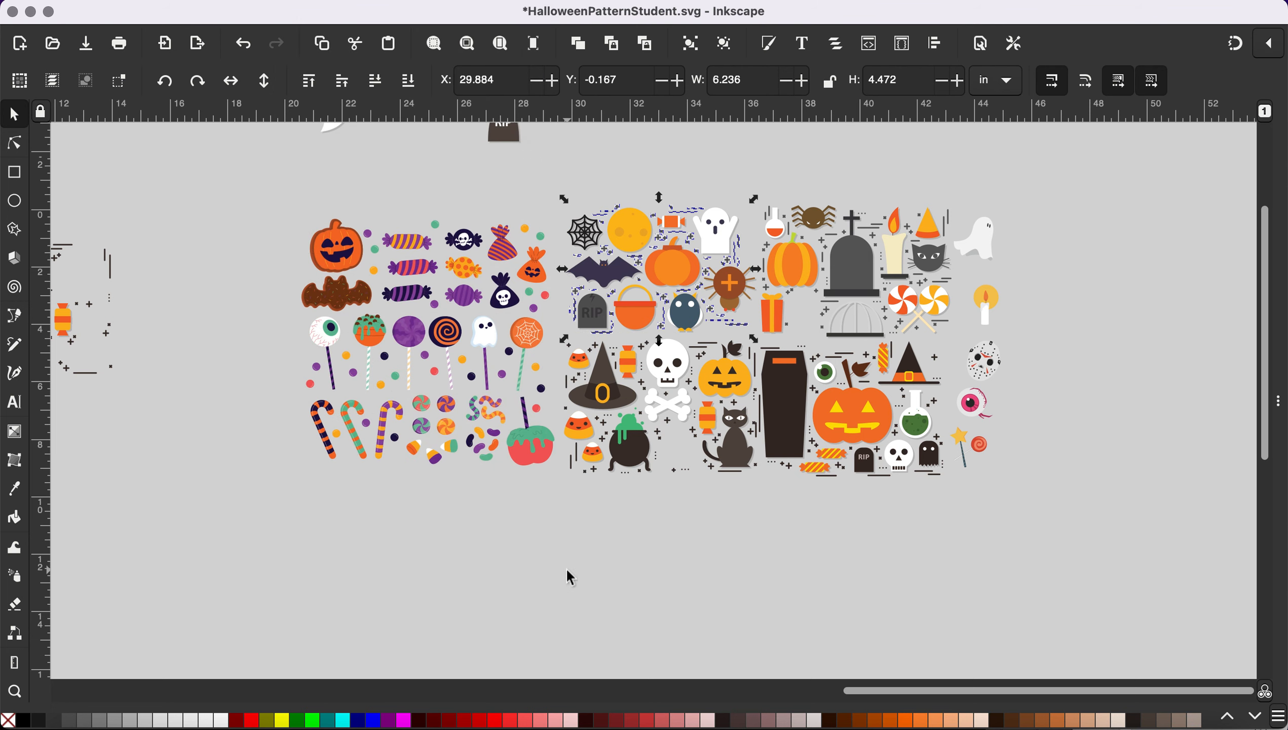
Look through the artwork spread across the canvas: the Halloween icons, pattern tiles, cats, sports items and color swatches.
{"action": "scroll", "coordinate": [560, 578], "scroll_direction": "left", "scroll_amount": 10}
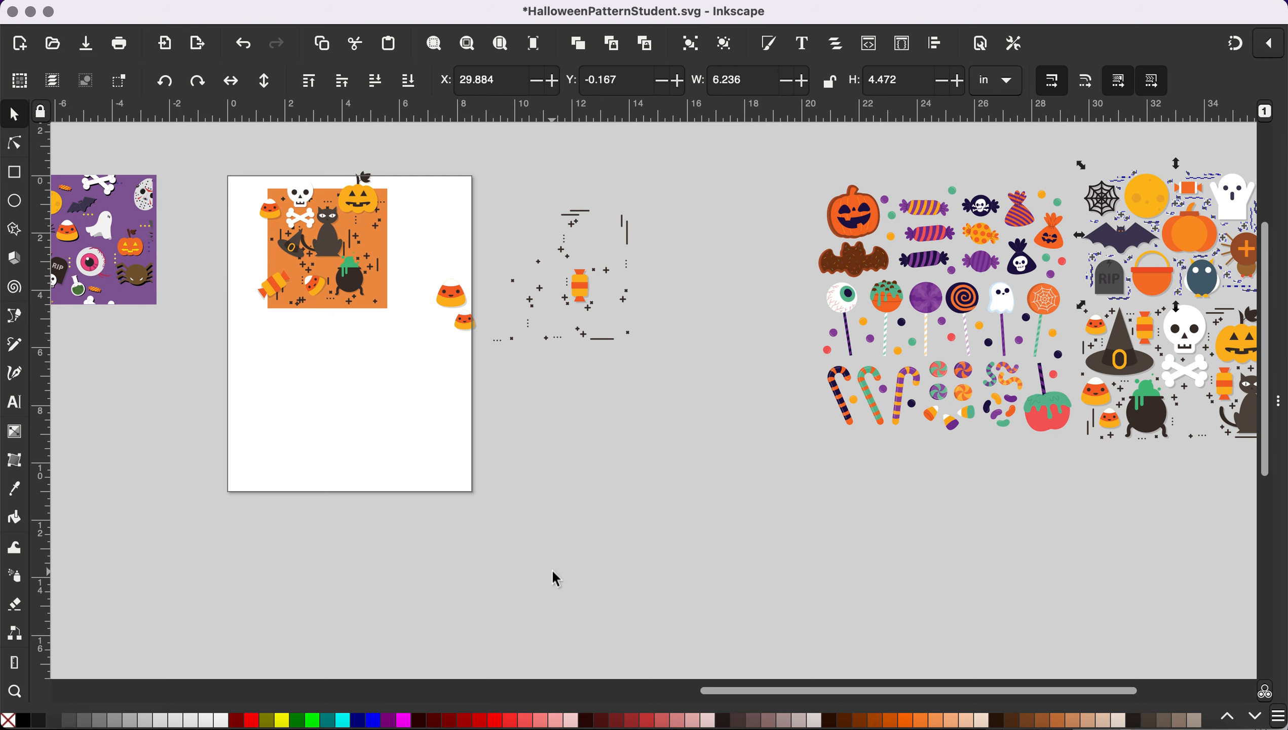
{"action": "scroll", "coordinate": [553, 570], "scroll_direction": "left", "scroll_amount": 5}
{"action": "scroll", "coordinate": [261, 527], "scroll_direction": "left", "scroll_amount": 8}
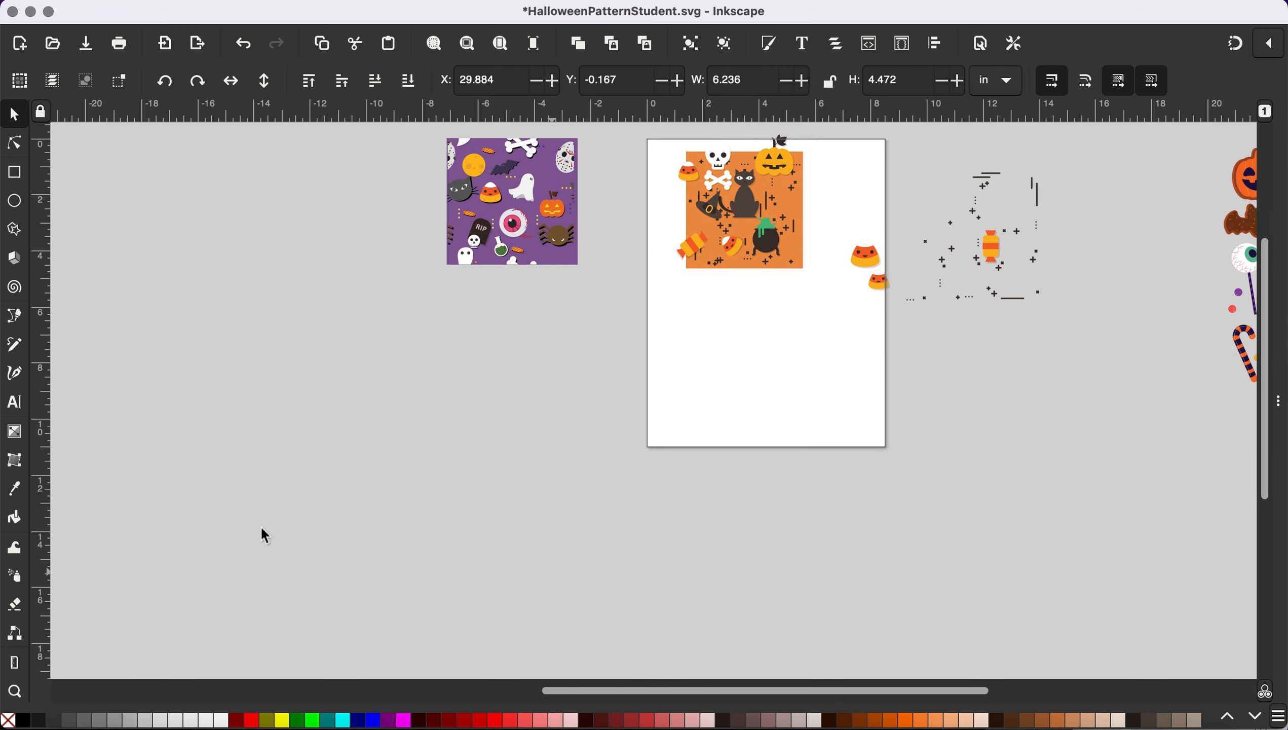
{"action": "scroll", "coordinate": [402, 428], "scroll_direction": "down", "scroll_amount": 1}
{"action": "scroll", "coordinate": [406, 435], "scroll_direction": "left", "scroll_amount": 8}
{"action": "scroll", "coordinate": [406, 436], "scroll_direction": "down", "scroll_amount": 2}
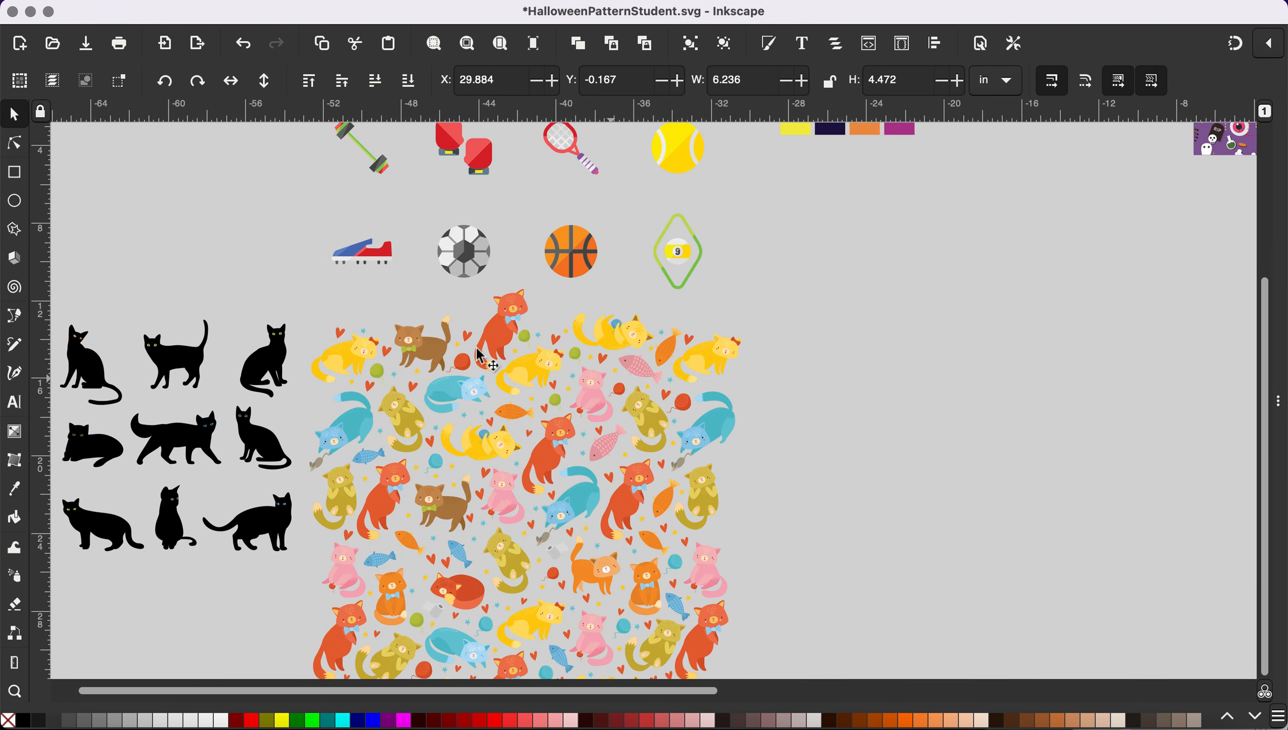
{"action": "scroll", "coordinate": [386, 511], "scroll_direction": "up", "scroll_amount": 8}
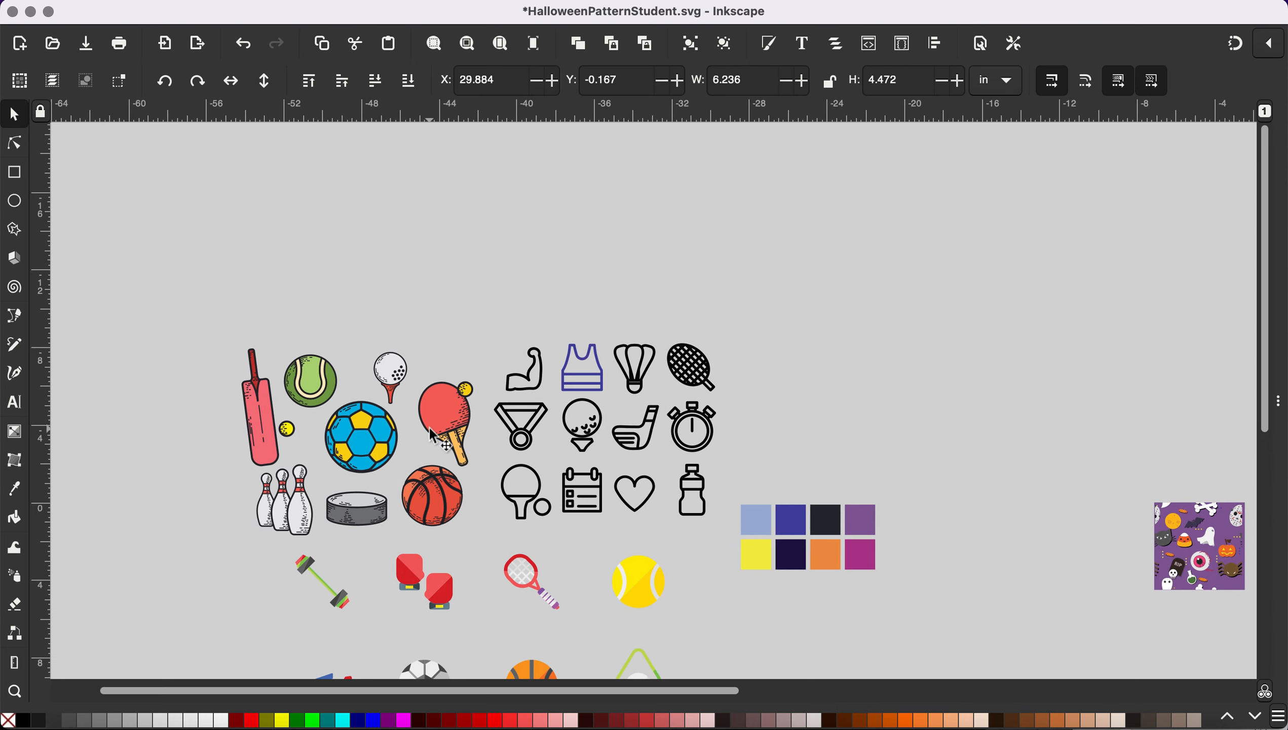
{"action": "scroll", "coordinate": [429, 426], "scroll_direction": "down", "scroll_amount": 10}
{"action": "scroll", "coordinate": [432, 434], "scroll_direction": "left", "scroll_amount": 2}
{"action": "scroll", "coordinate": [431, 434], "scroll_direction": "left", "scroll_amount": 8}
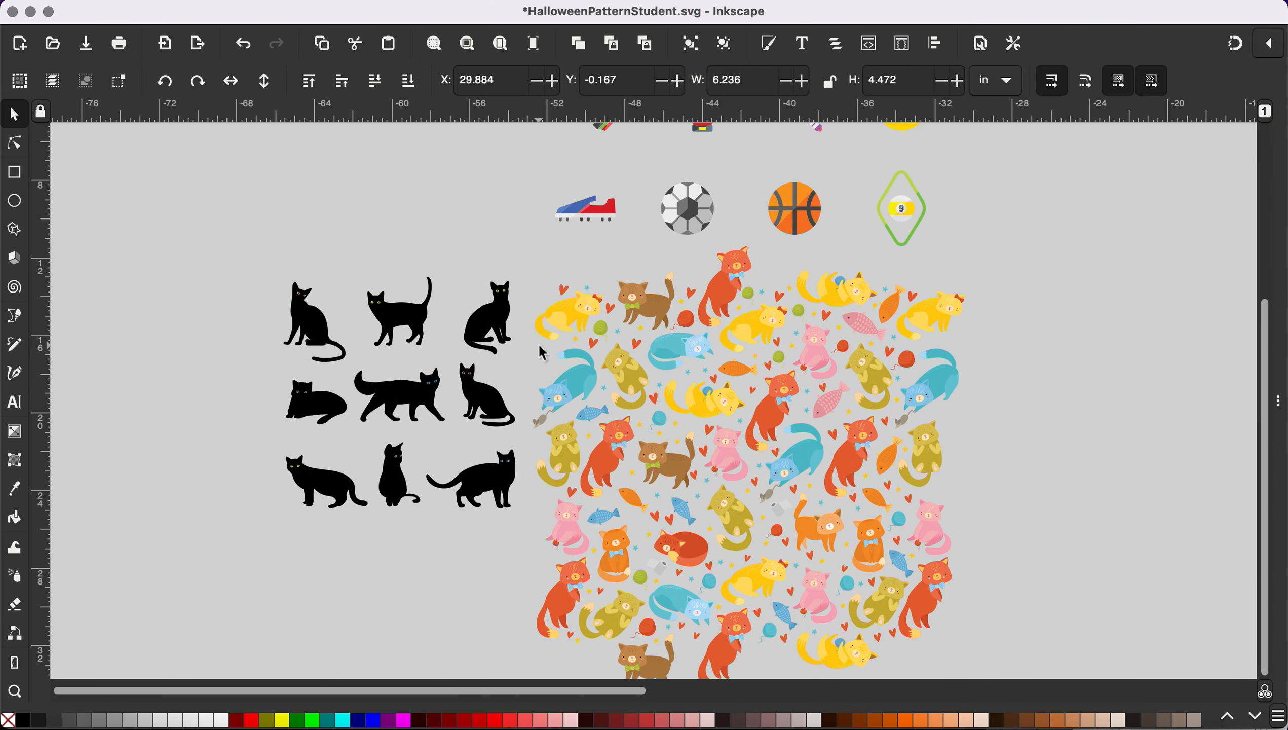
{"action": "scroll", "coordinate": [724, 384], "scroll_direction": "right", "scroll_amount": 9}
{"action": "scroll", "coordinate": [724, 384], "scroll_direction": "down", "scroll_amount": 2}
{"action": "scroll", "coordinate": [724, 384], "scroll_direction": "right", "scroll_amount": 20}
{"action": "scroll", "coordinate": [724, 384], "scroll_direction": "up", "scroll_amount": 9}
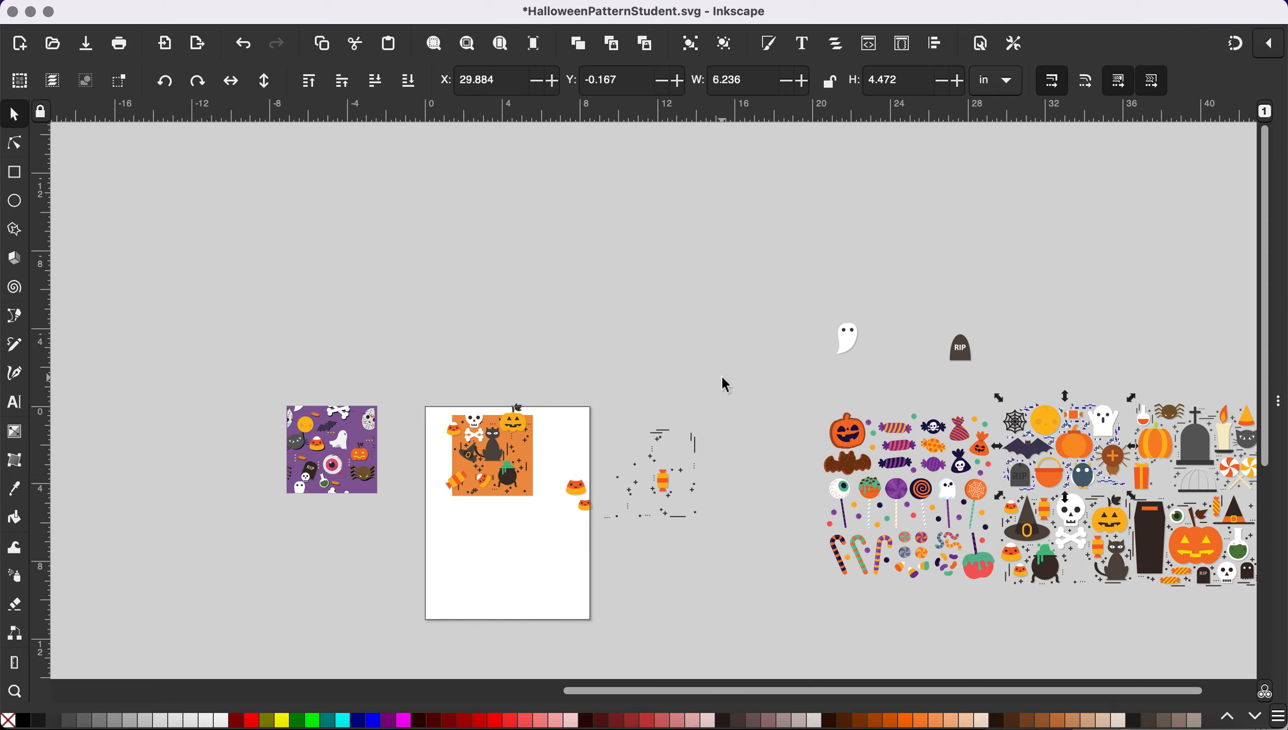
{"action": "scroll", "coordinate": [724, 384], "scroll_direction": "down", "scroll_amount": 5}
{"action": "scroll", "coordinate": [724, 384], "scroll_direction": "left", "scroll_amount": 9}
{"action": "scroll", "coordinate": [724, 384], "scroll_direction": "up", "scroll_amount": 1, "text": "ctrl"}
{"action": "scroll", "coordinate": [724, 385], "scroll_direction": "right", "scroll_amount": 7}
{"action": "scroll", "coordinate": [724, 384], "scroll_direction": "up", "scroll_amount": 3}
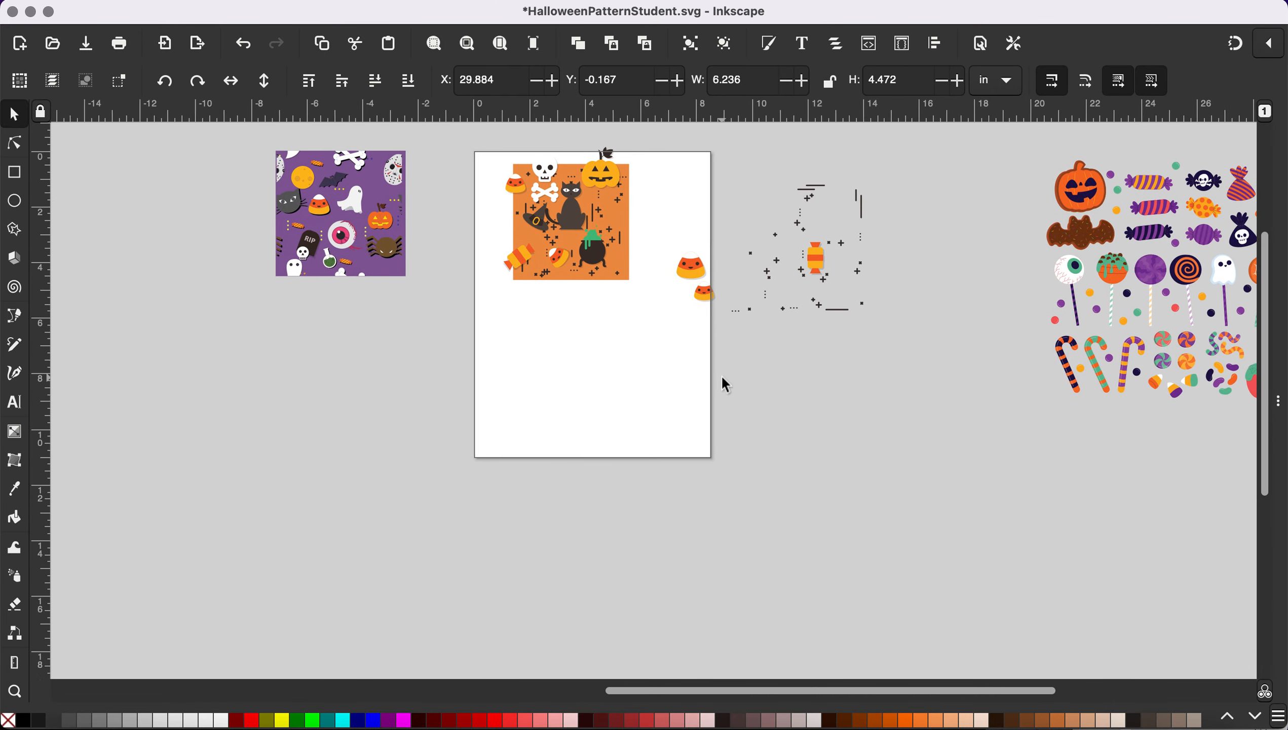
{"action": "scroll", "coordinate": [724, 384], "scroll_direction": "up", "scroll_amount": 3}
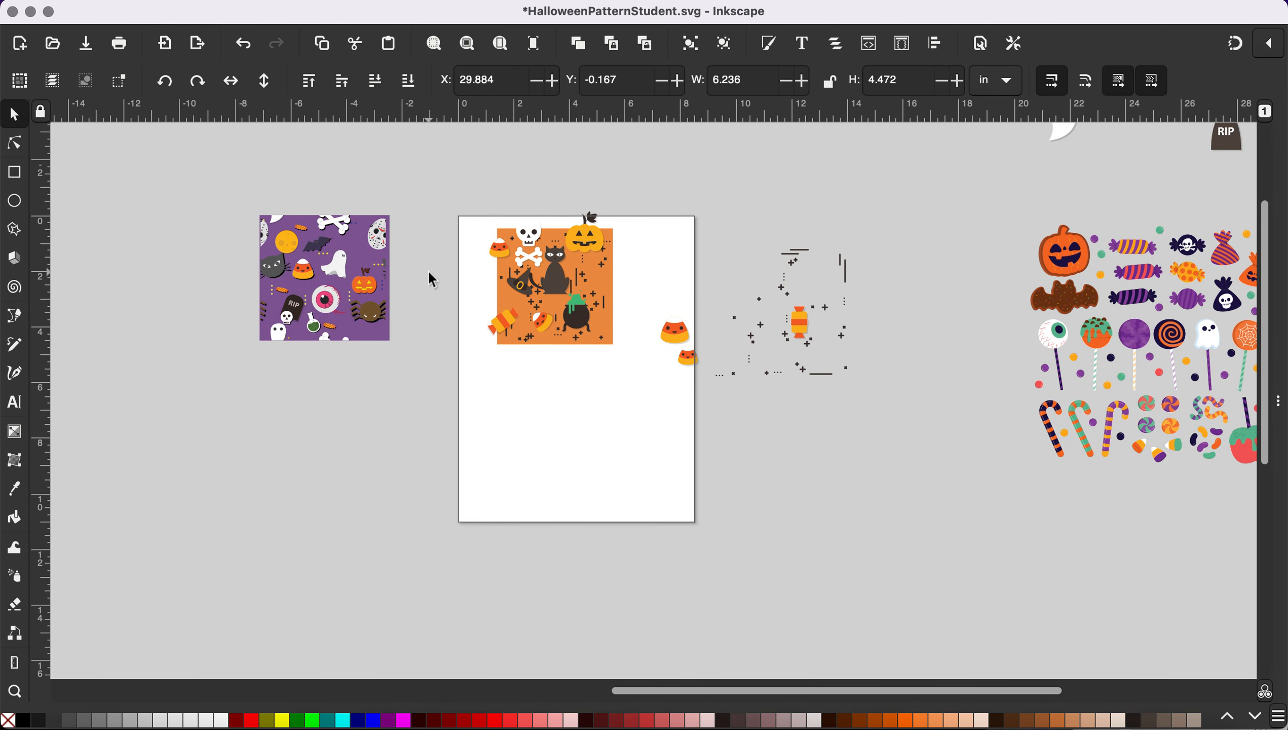
Examine the finished purple Halloween pattern tile up close and select it.
{"action": "scroll", "coordinate": [430, 280], "scroll_direction": "up", "scroll_amount": 2, "text": "ctrl"}
{"action": "scroll", "coordinate": [429, 280], "scroll_direction": "left", "scroll_amount": 5}
{"action": "scroll", "coordinate": [430, 280], "scroll_direction": "down", "scroll_amount": 1}
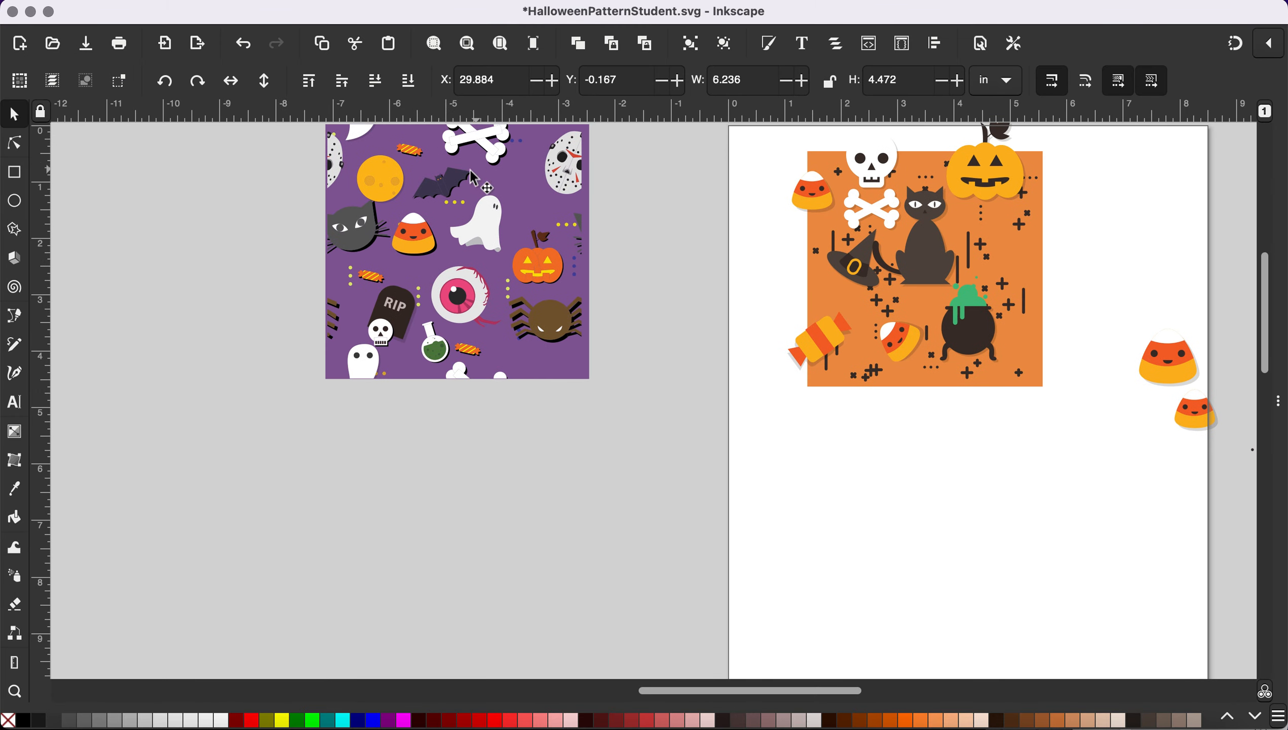
{"action": "scroll", "coordinate": [461, 259], "scroll_direction": "left", "scroll_amount": 1}
{"action": "scroll", "coordinate": [461, 259], "scroll_direction": "up", "scroll_amount": 2, "text": "ctrl"}
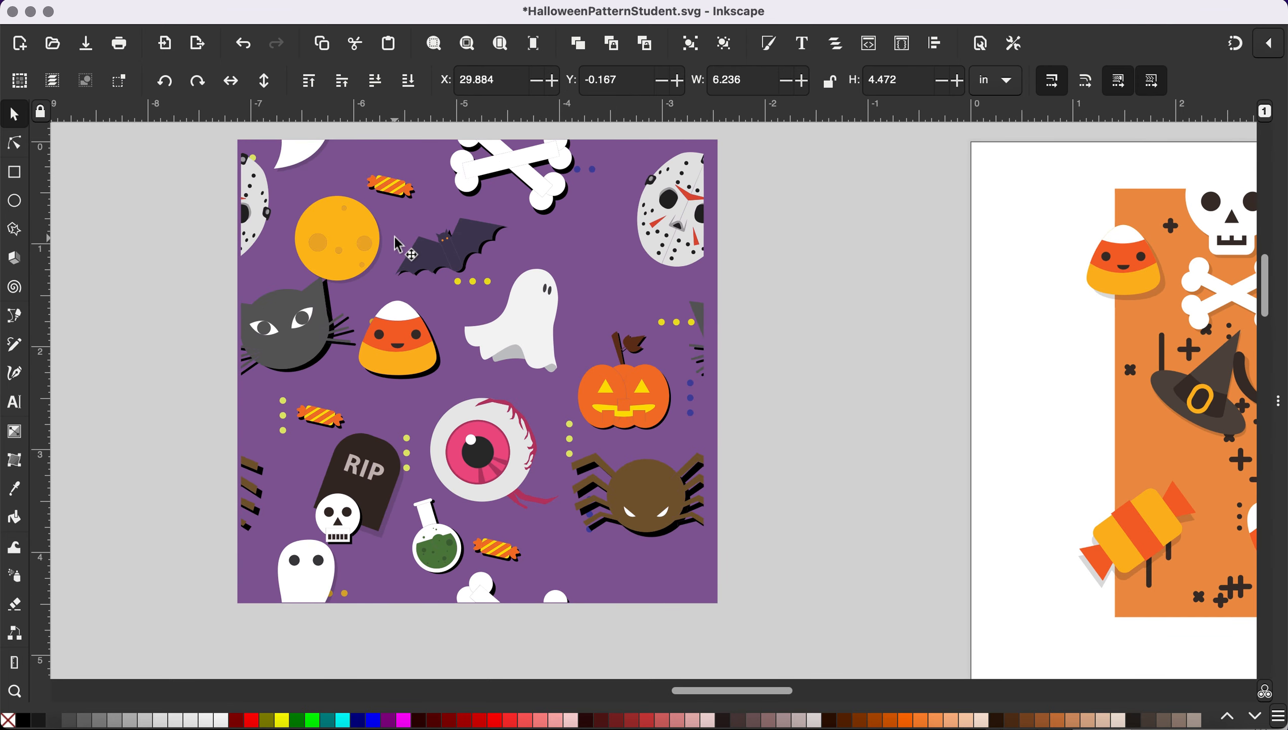
{"action": "left_click", "coordinate": [347, 234]}
{"action": "scroll", "coordinate": [347, 234], "scroll_direction": "down", "scroll_amount": 2, "text": "ctrl"}
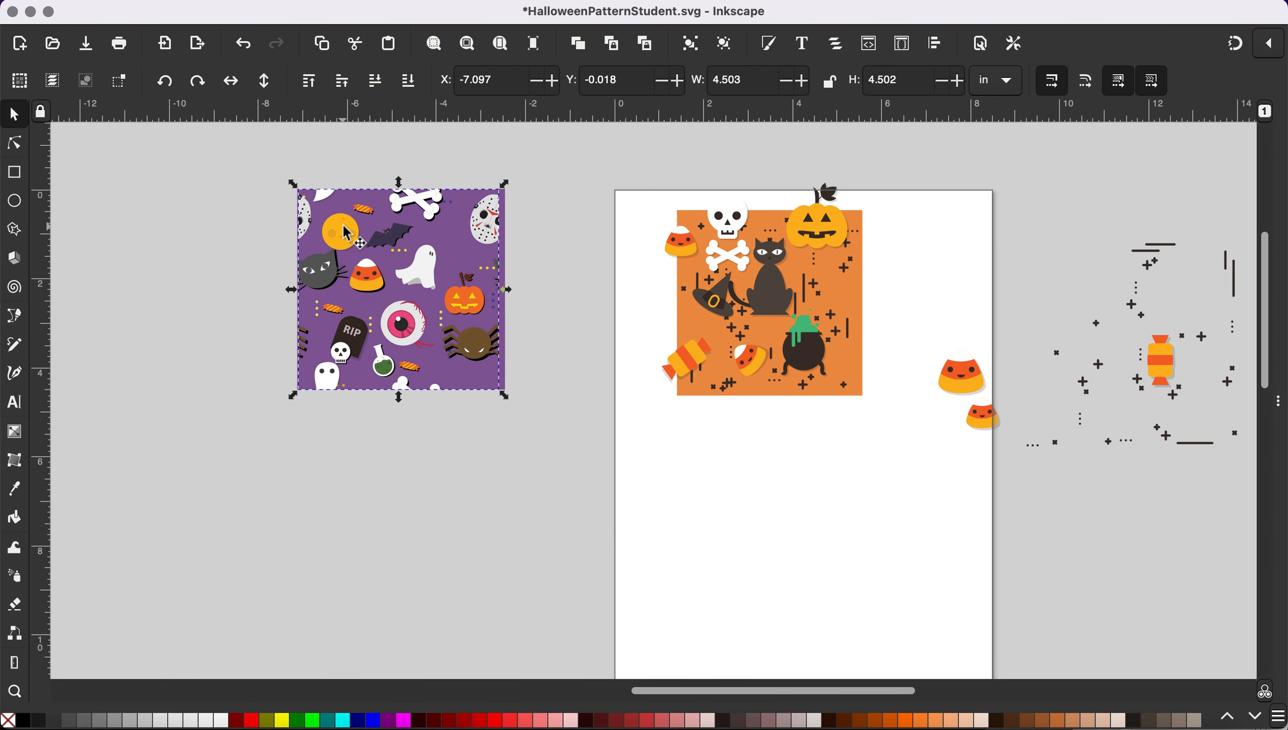
Draw a five-pointed star about 8.07 by 7.74 in, partly overlapping the lower part of the purple tile.
{"action": "scroll", "coordinate": [342, 223], "scroll_direction": "down", "scroll_amount": 5}
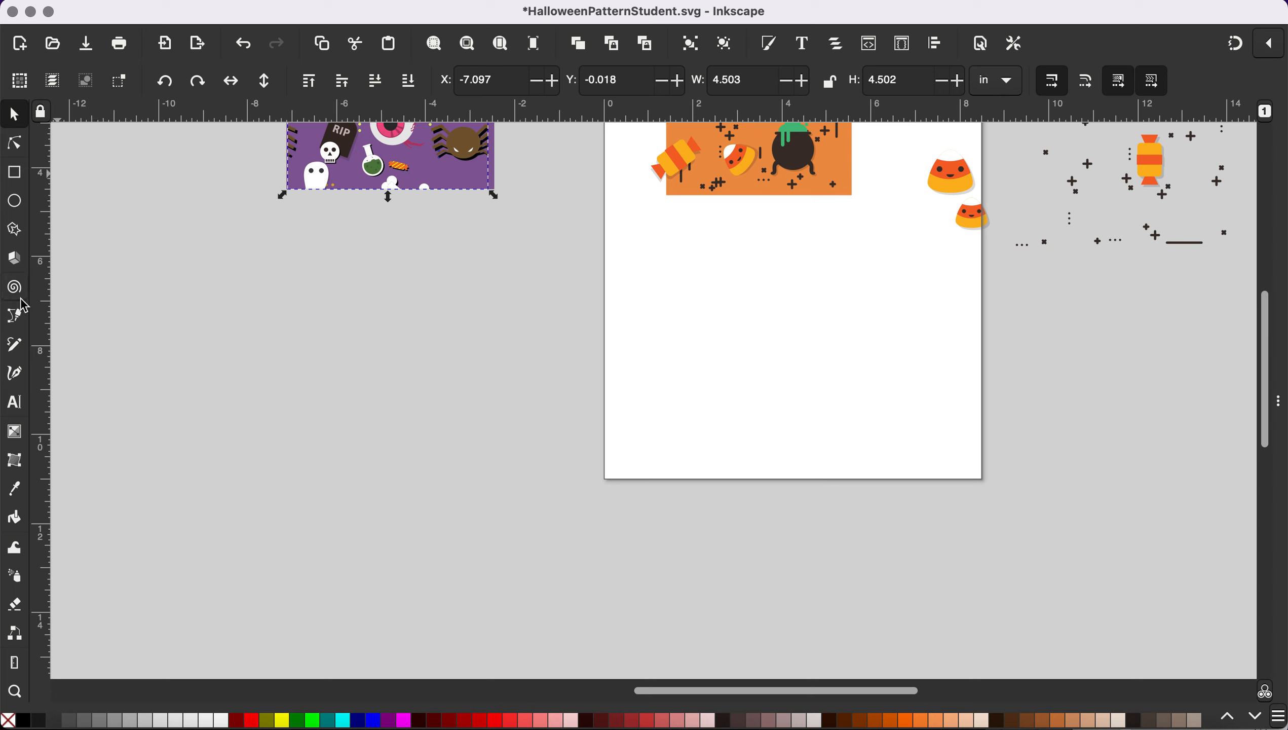
{"action": "left_click", "coordinate": [14, 230]}
{"action": "left_click_drag", "start_coordinate": [302, 273], "coordinate": [416, 420]}
{"action": "left_click", "coordinate": [14, 115]}
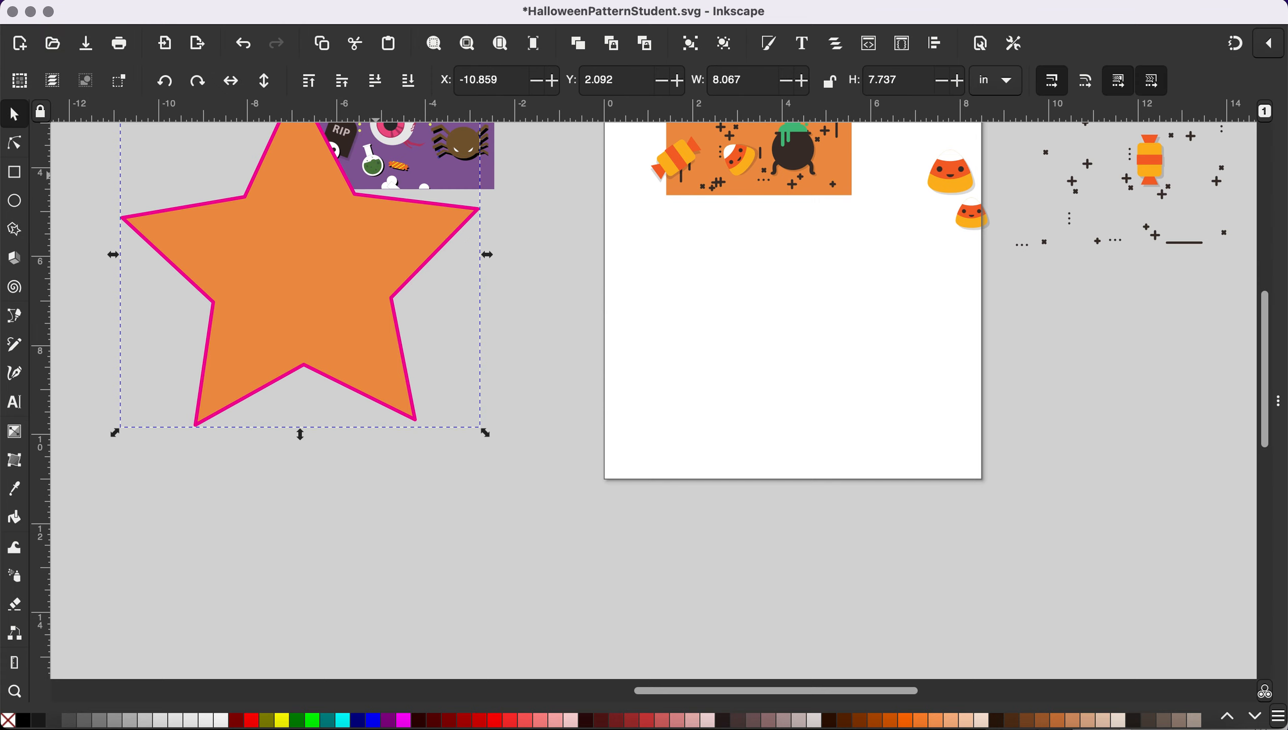
Try New_Pattern_2 as the star's pattern fill and change it to New_Pattern_Swatch_7.
{"action": "left_click", "coordinate": [348, 32]}
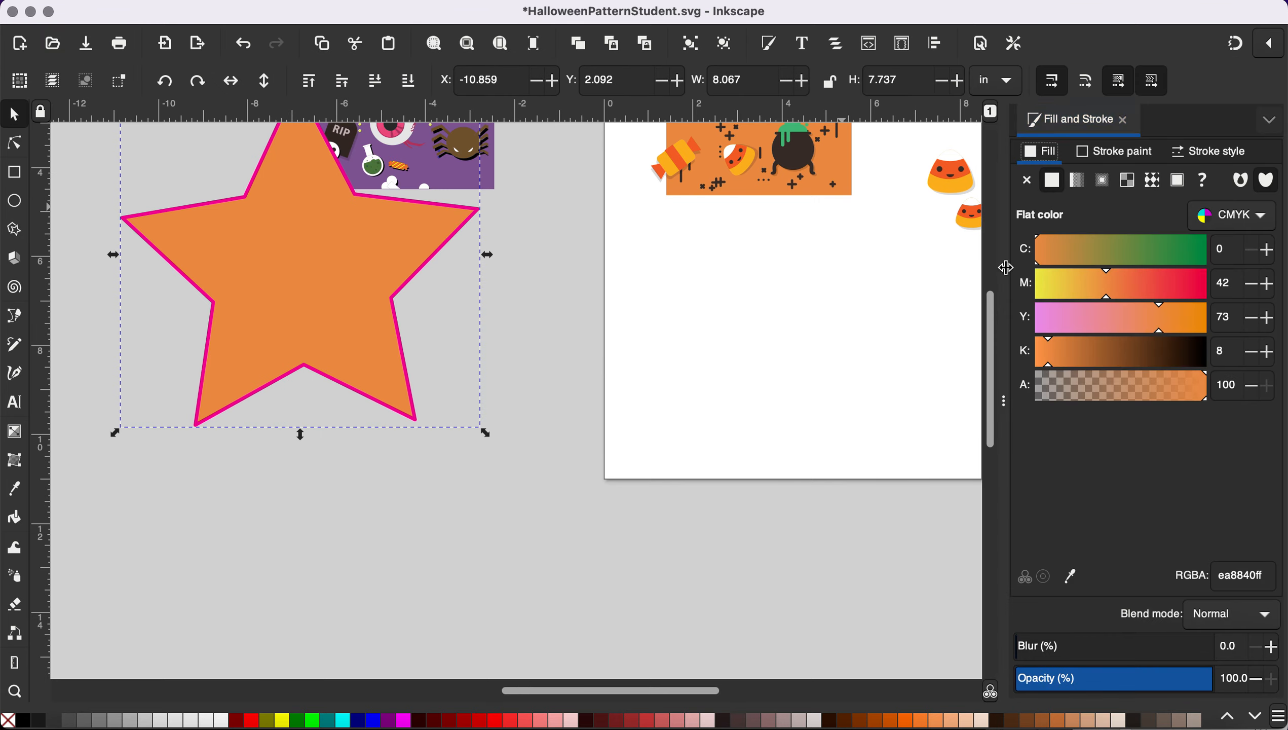
{"action": "left_click", "coordinate": [1153, 184]}
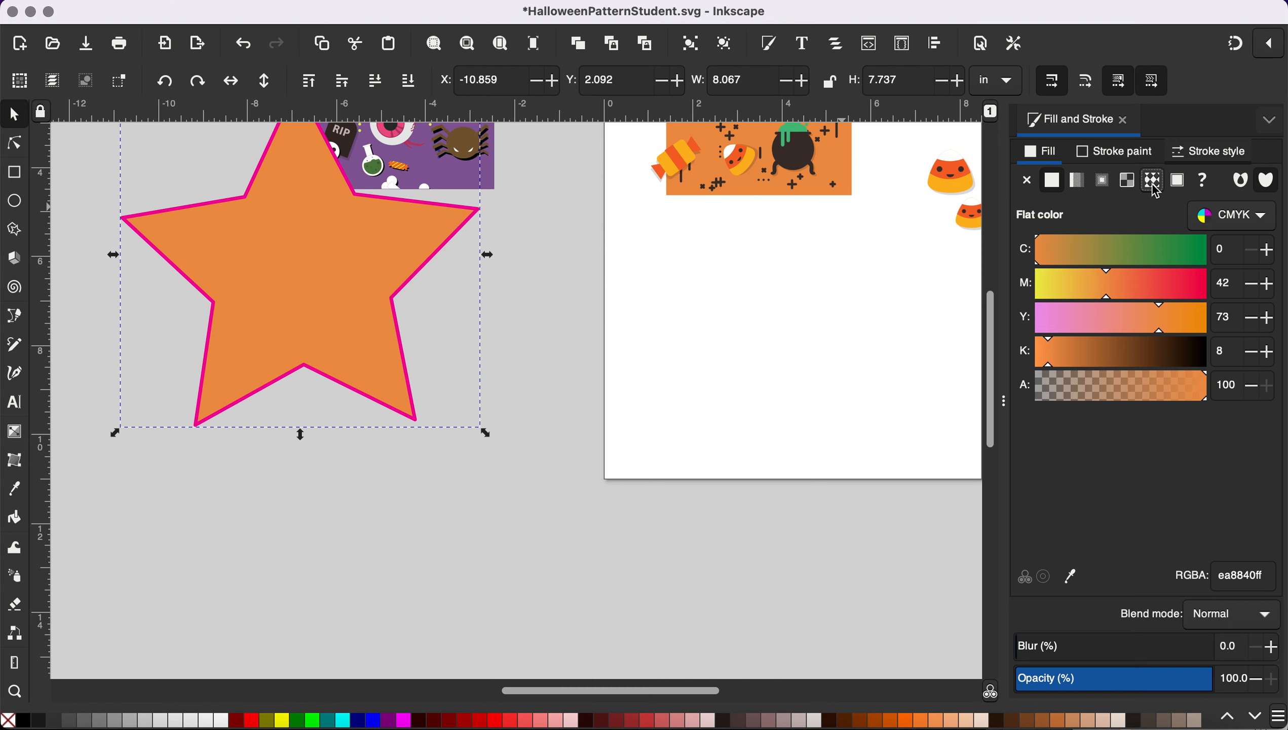
{"action": "left_click", "coordinate": [1153, 187]}
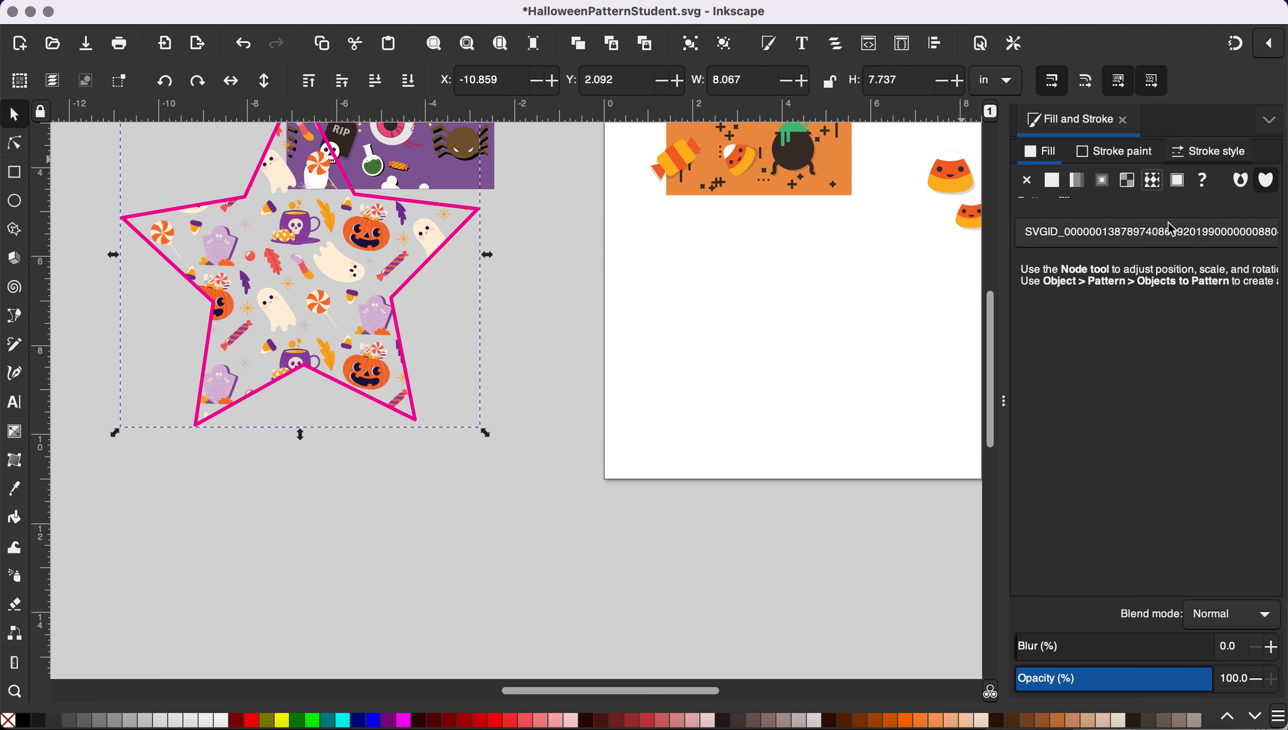
{"action": "left_click", "coordinate": [1144, 236]}
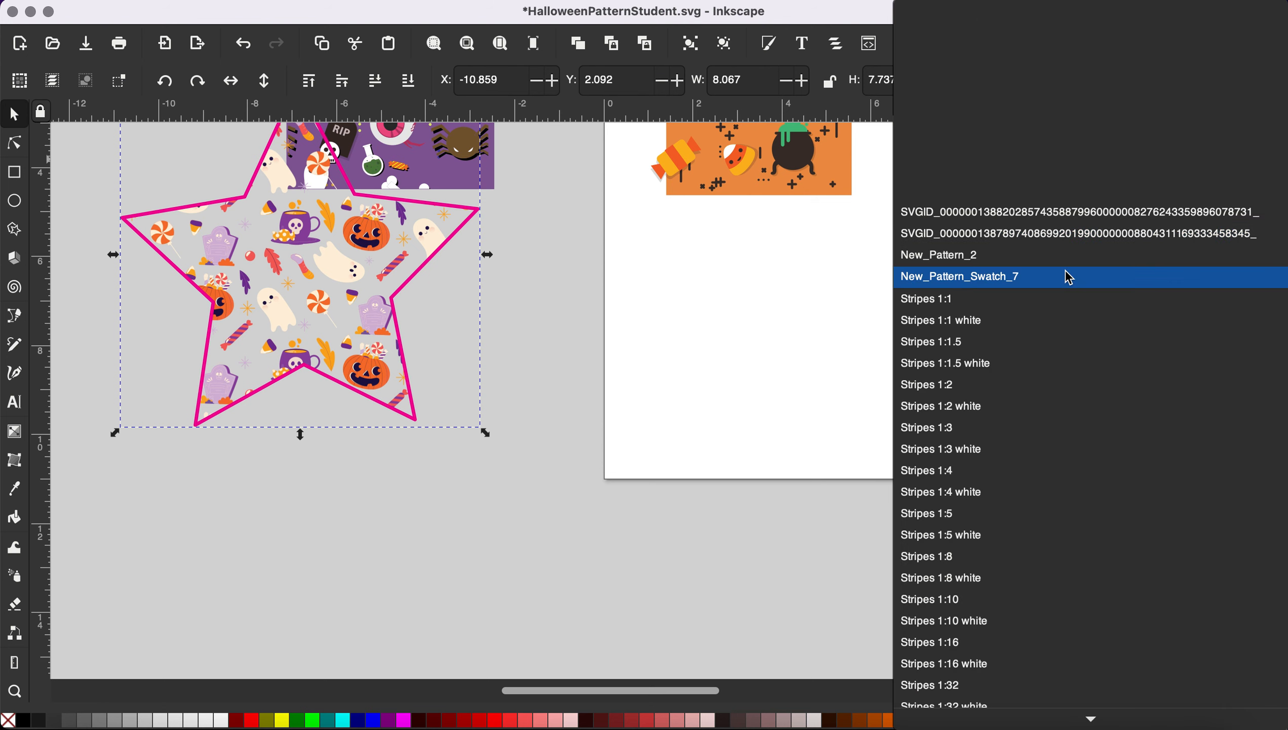
{"action": "left_click", "coordinate": [1028, 258]}
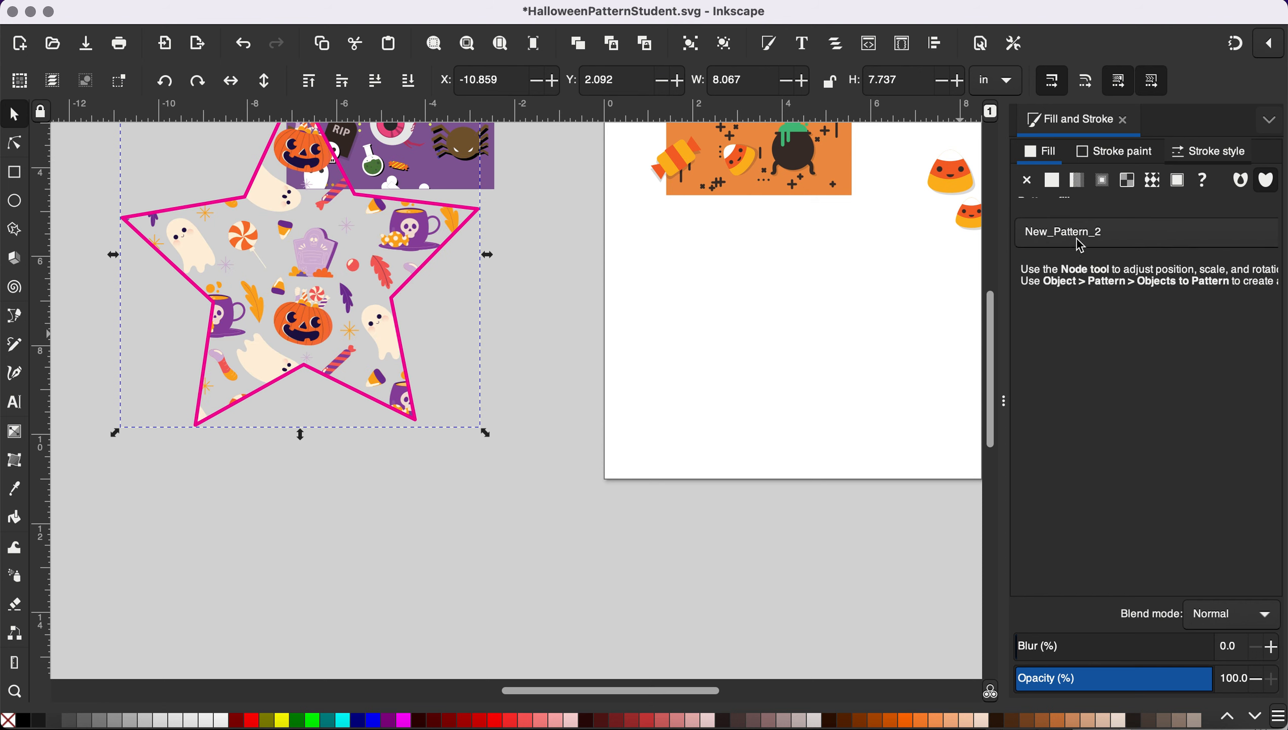
{"action": "left_click", "coordinate": [1081, 235]}
{"action": "left_click", "coordinate": [1049, 255]}
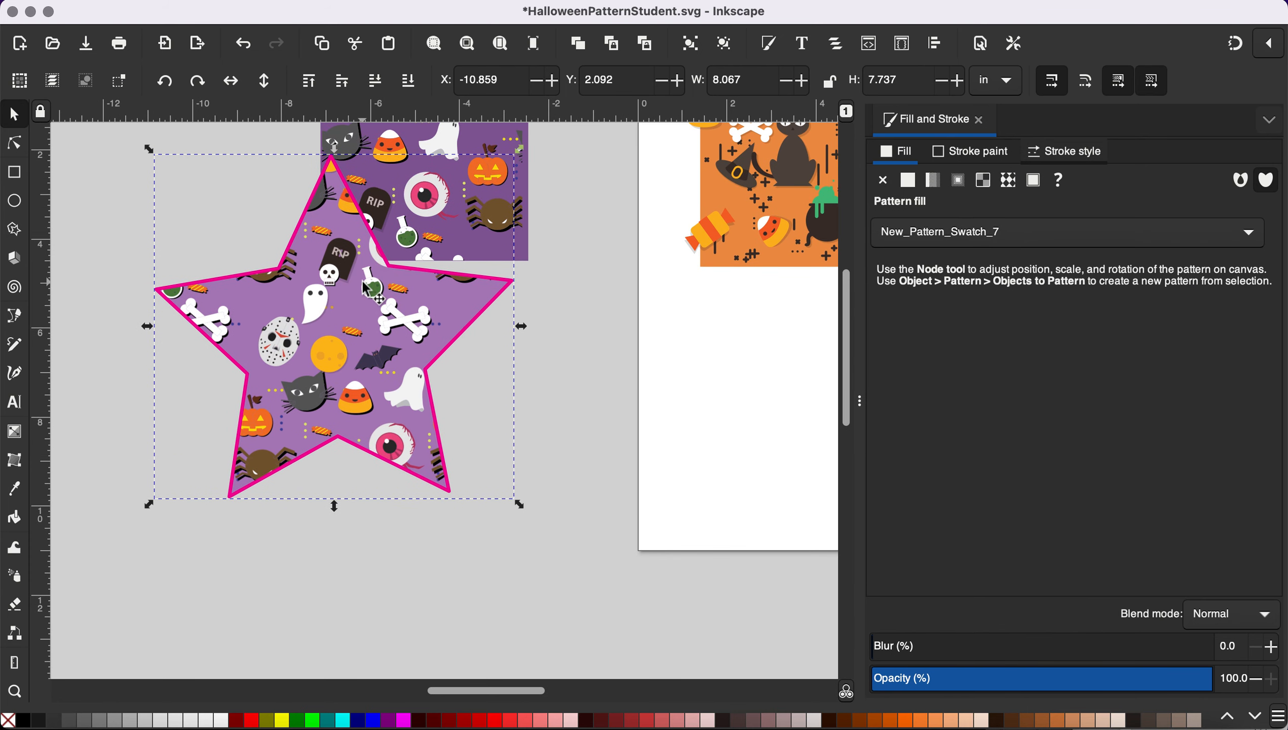
Draw a curved freeform shape about 5.12 by 3.87 in below the star with the Pen tool.
{"action": "scroll", "coordinate": [393, 414], "scroll_direction": "down", "scroll_amount": 5}
{"action": "scroll", "coordinate": [394, 414], "scroll_direction": "left", "scroll_amount": 2}
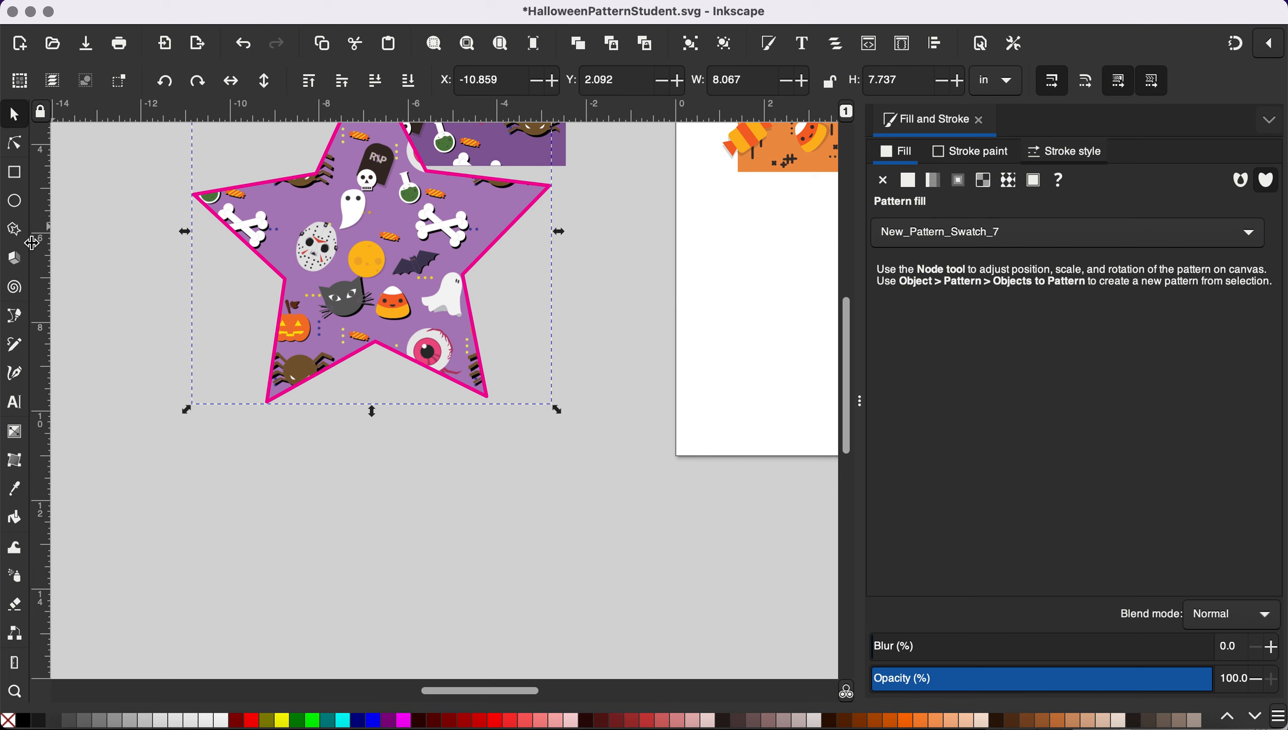
{"action": "left_click", "coordinate": [16, 322]}
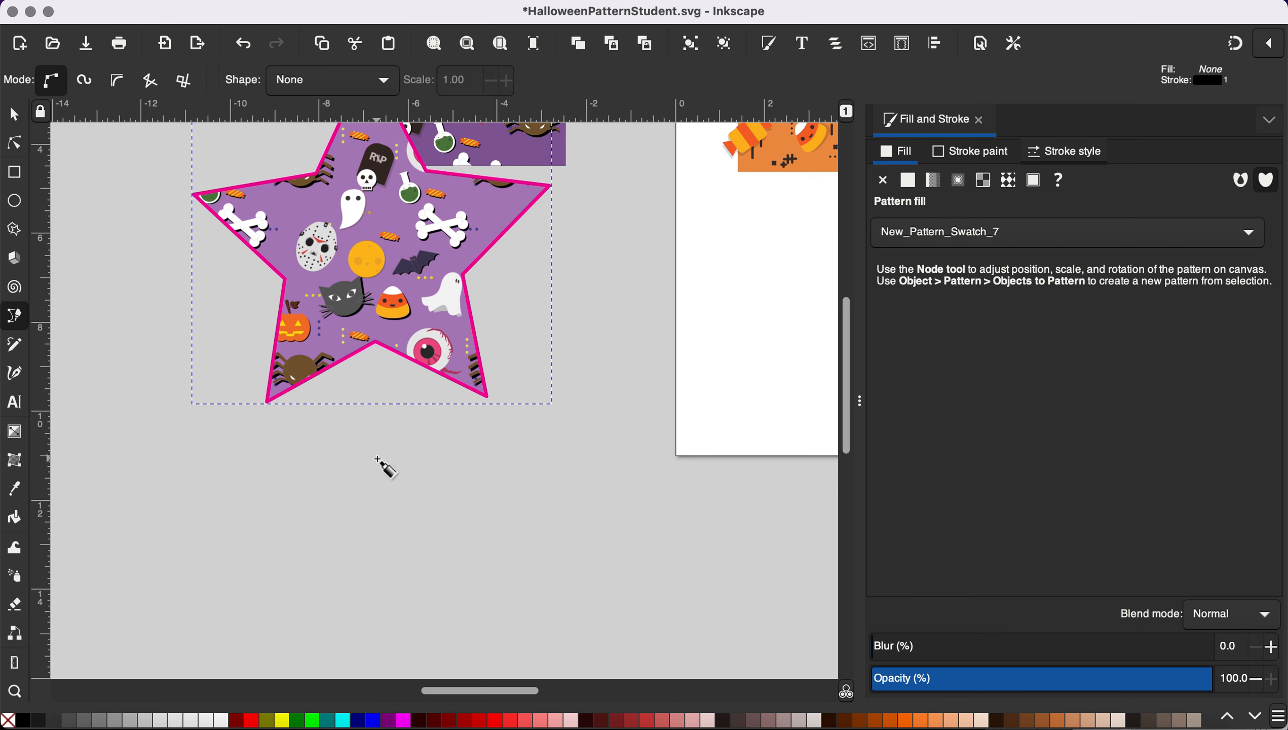
{"action": "left_click", "coordinate": [377, 459]}
{"action": "left_click_drag", "start_coordinate": [236, 520], "coordinate": [293, 572]}
{"action": "left_click_drag", "start_coordinate": [448, 583], "coordinate": [448, 485]}
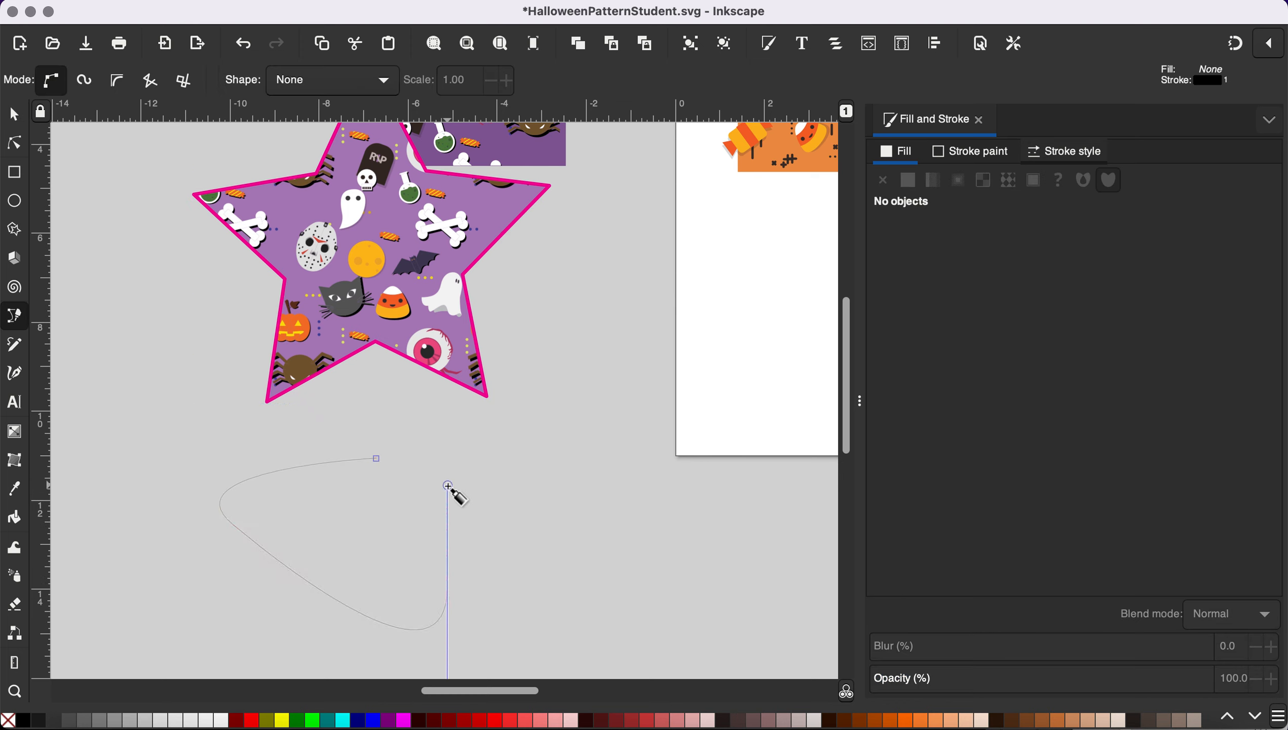
{"action": "left_click", "coordinate": [377, 459]}
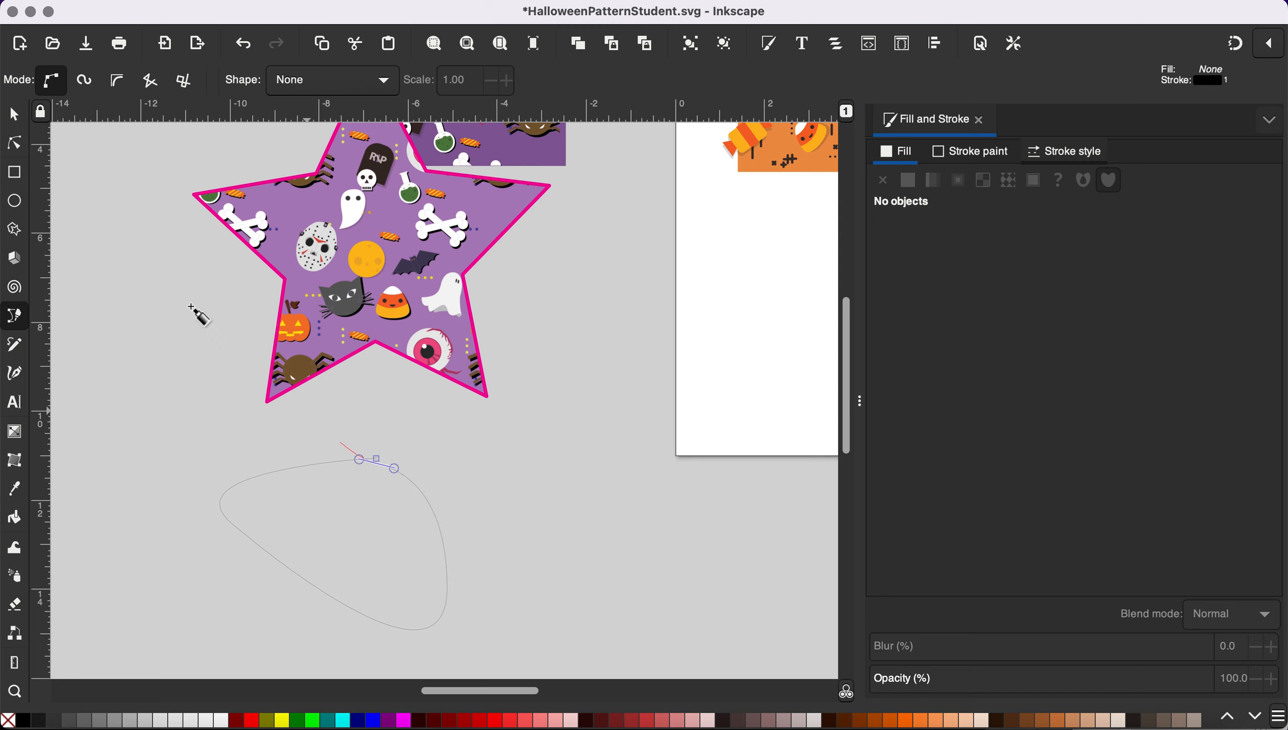
{"action": "left_click", "coordinate": [14, 116]}
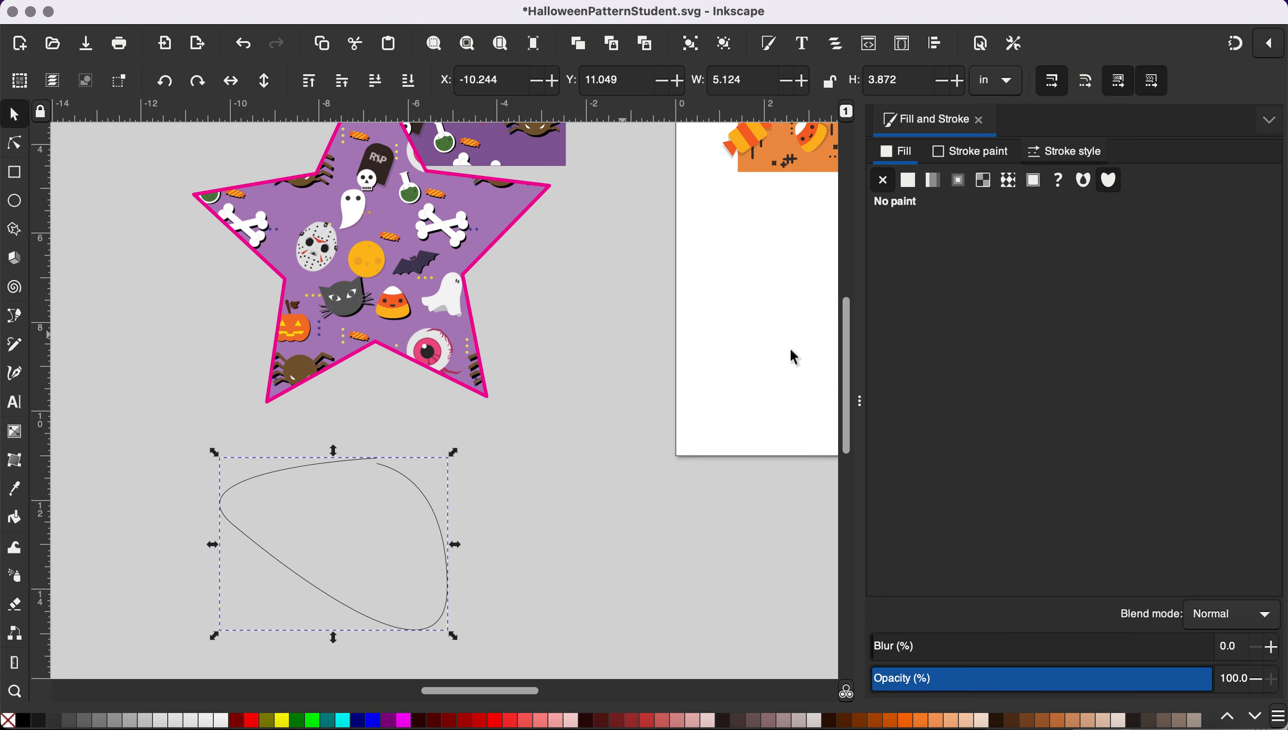
Fill the curved shape below the star with New_Pattern_Swatch_7 and delete the shape.
{"action": "left_click", "coordinate": [1009, 180]}
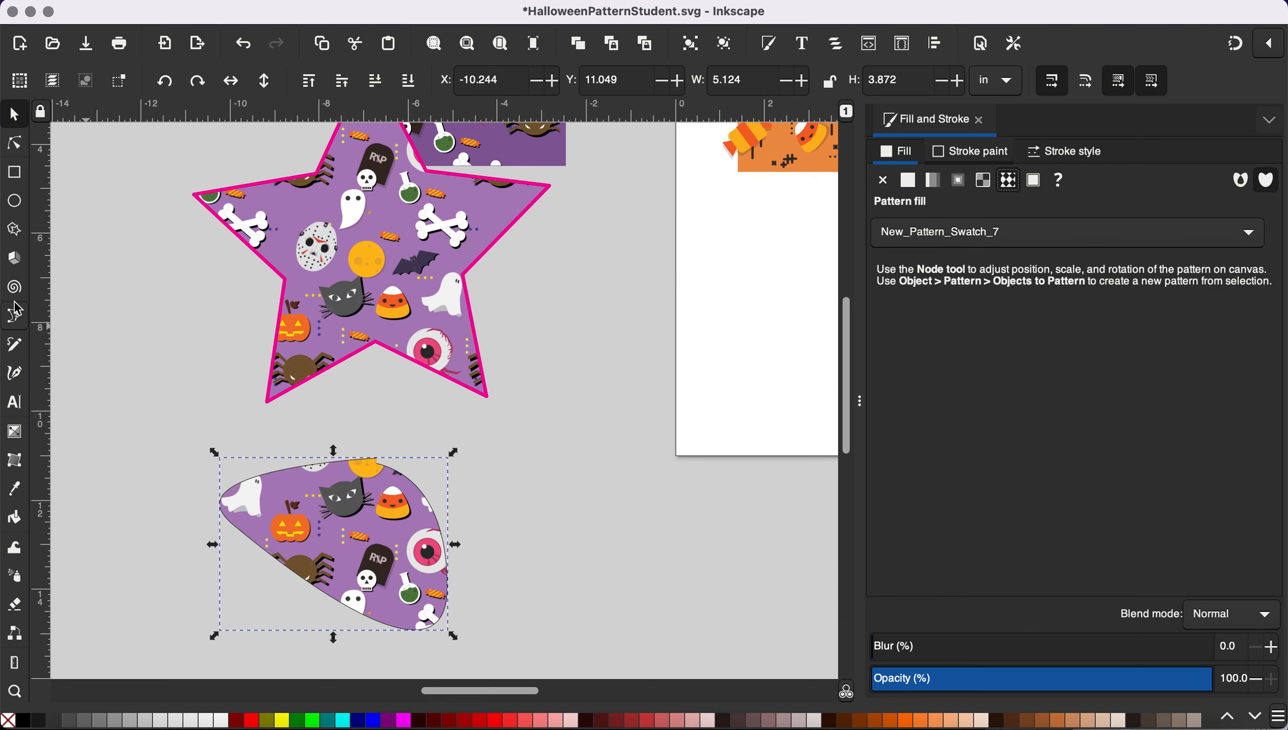
{"action": "key", "text": "Delete"}
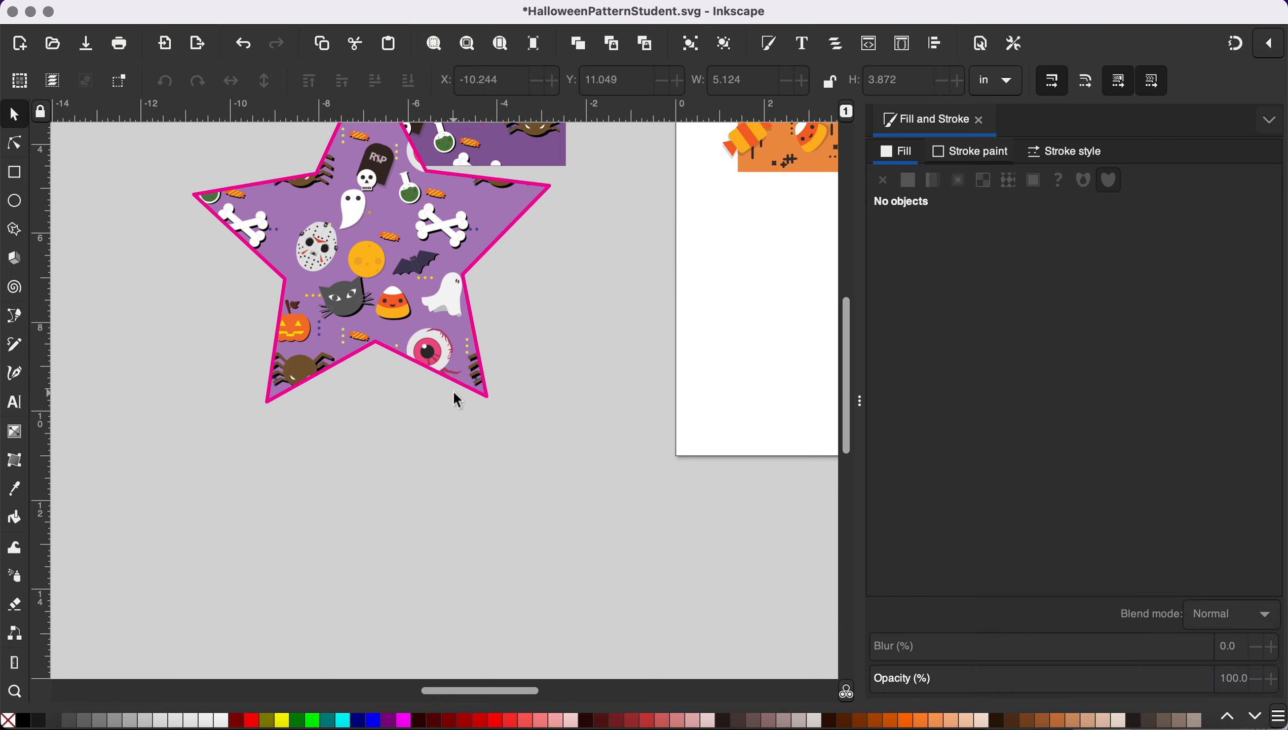
Hide the Fill and Stroke dialog to clear the view of the page with the orange pattern tile.
{"action": "scroll", "coordinate": [453, 397], "scroll_direction": "right", "scroll_amount": 15}
{"action": "scroll", "coordinate": [452, 397], "scroll_direction": "up", "scroll_amount": 6}
{"action": "scroll", "coordinate": [452, 397], "scroll_direction": "left", "scroll_amount": 4}
{"action": "scroll", "coordinate": [430, 392], "scroll_direction": "up", "scroll_amount": 3}
{"action": "scroll", "coordinate": [431, 392], "scroll_direction": "left", "scroll_amount": 2}
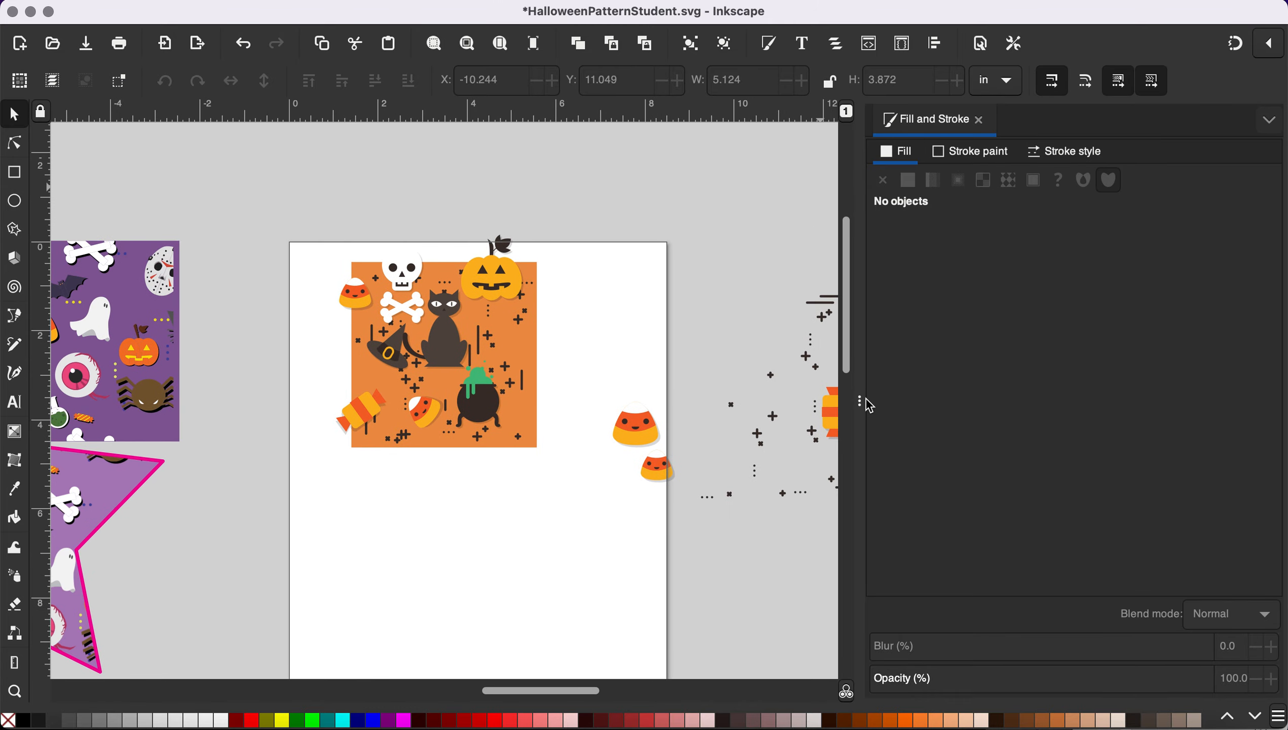
{"action": "mouse_move", "coordinate": [859, 401]}
{"action": "left_mouse_down"}
{"action": "mouse_move", "coordinate": [995, 370]}
{"action": "mouse_move", "coordinate": [1266, 370]}
{"action": "left_mouse_up"}
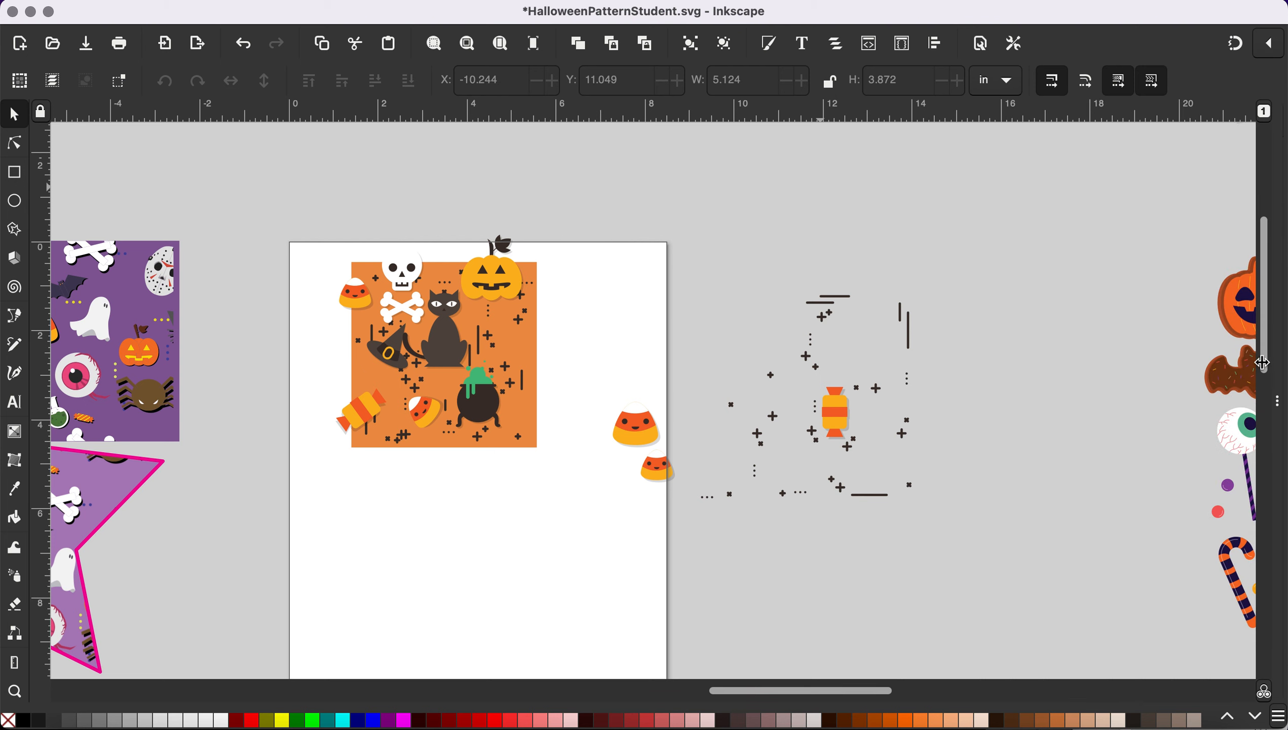
{"action": "scroll", "coordinate": [773, 382], "scroll_direction": "down", "scroll_amount": 5}
{"action": "scroll", "coordinate": [773, 383], "scroll_direction": "left", "scroll_amount": 4}
{"action": "scroll", "coordinate": [773, 383], "scroll_direction": "up", "scroll_amount": 2}
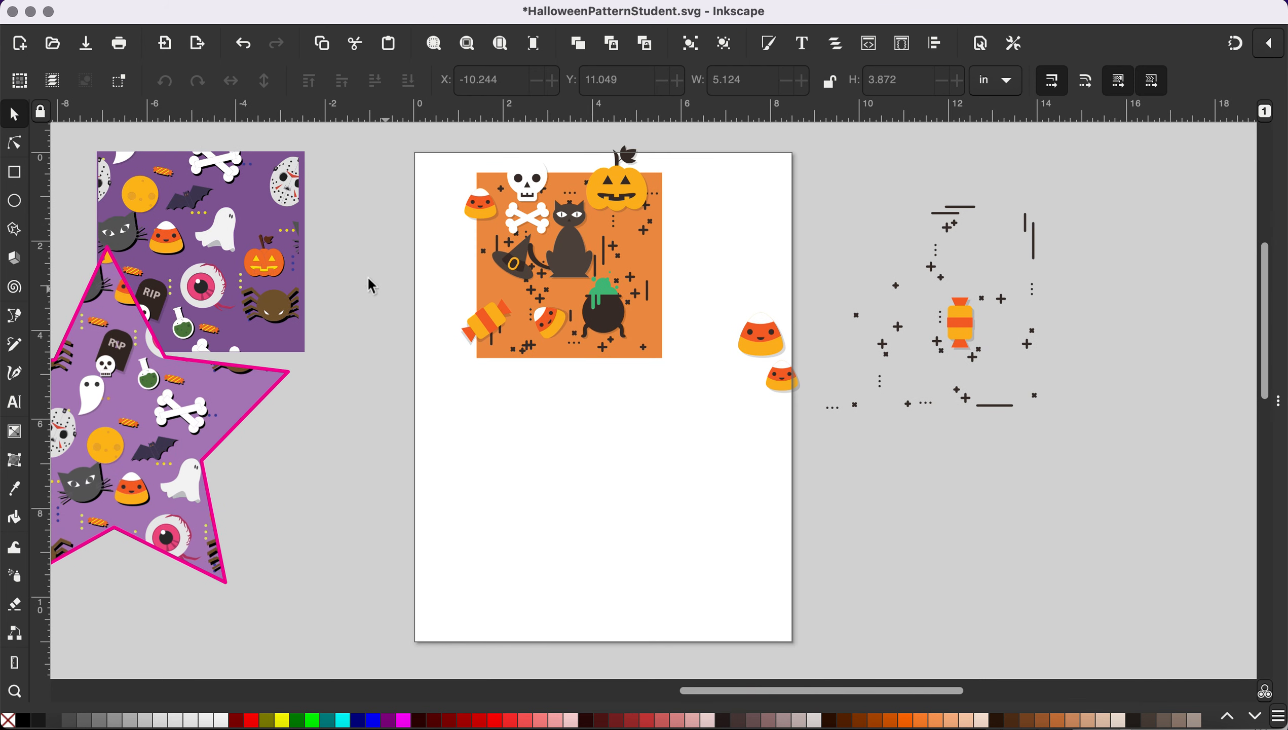
Draw an orange rectangle on the page below the orange tile and set its width to 4.167 in and height to 400 px.
{"action": "left_click", "coordinate": [14, 173]}
{"action": "mouse_move", "coordinate": [449, 417]}
{"action": "left_mouse_down"}
{"action": "mouse_move", "coordinate": [685, 599]}
{"action": "mouse_move", "coordinate": [690, 619]}
{"action": "mouse_move", "coordinate": [682, 612]}
{"action": "left_mouse_up"}
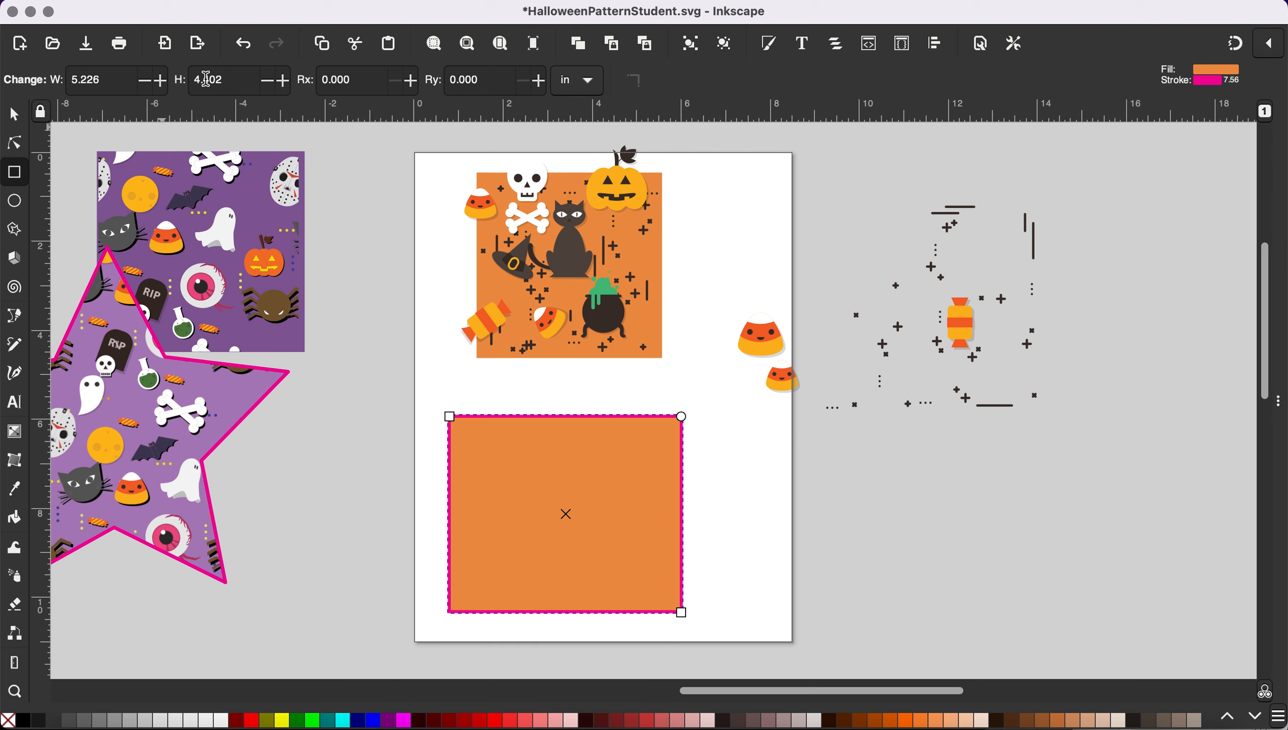
{"action": "double_click", "coordinate": [123, 80]}
{"action": "type", "text": "4.167"}
{"action": "key", "text": "Tab"}
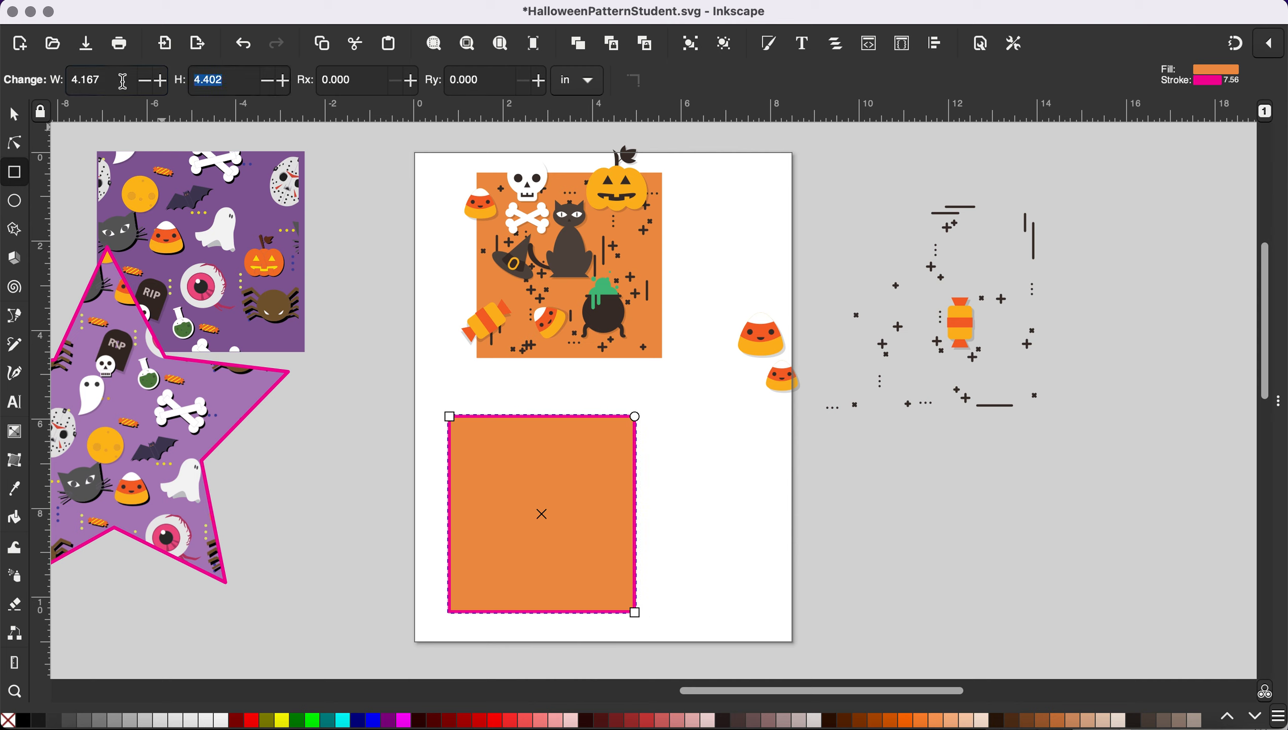
{"action": "type", "text": "400 px"}
{"action": "key", "text": "Return"}
{"action": "left_click", "coordinate": [16, 115]}
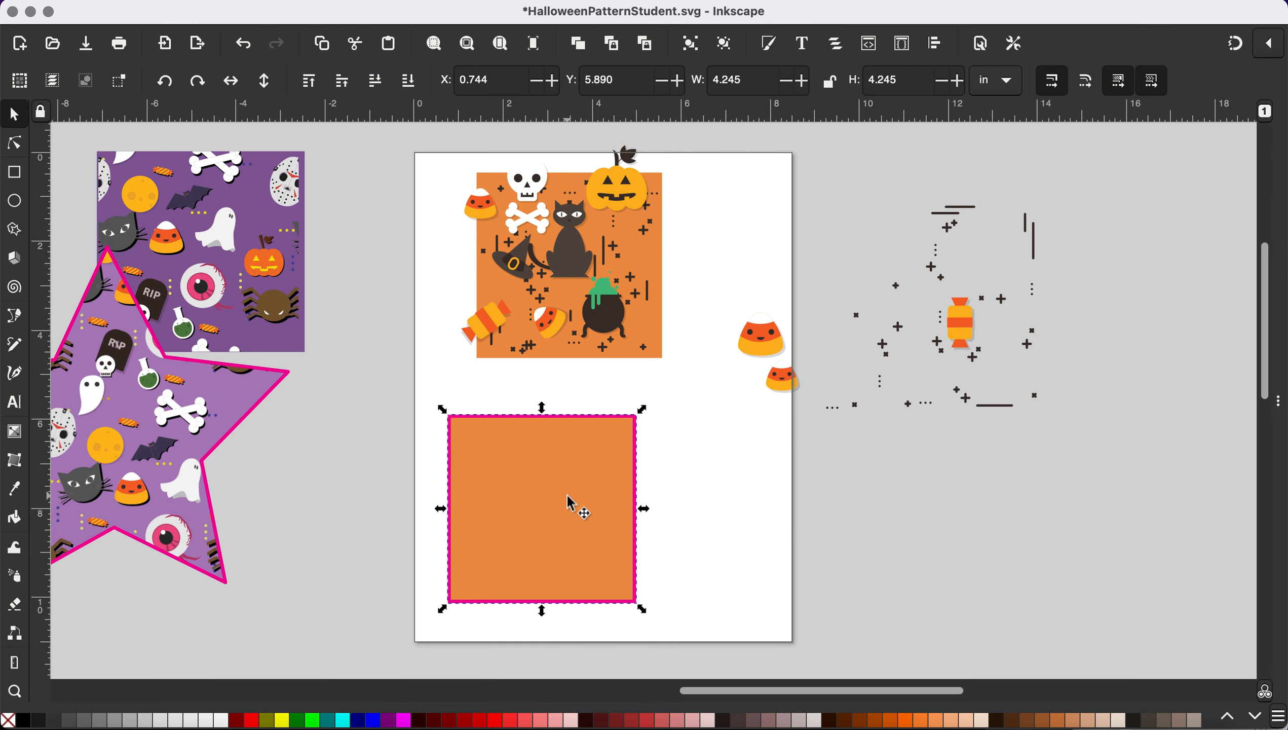
Delete the spare orange rectangle below the pattern tile.
{"action": "key", "text": "Delete"}
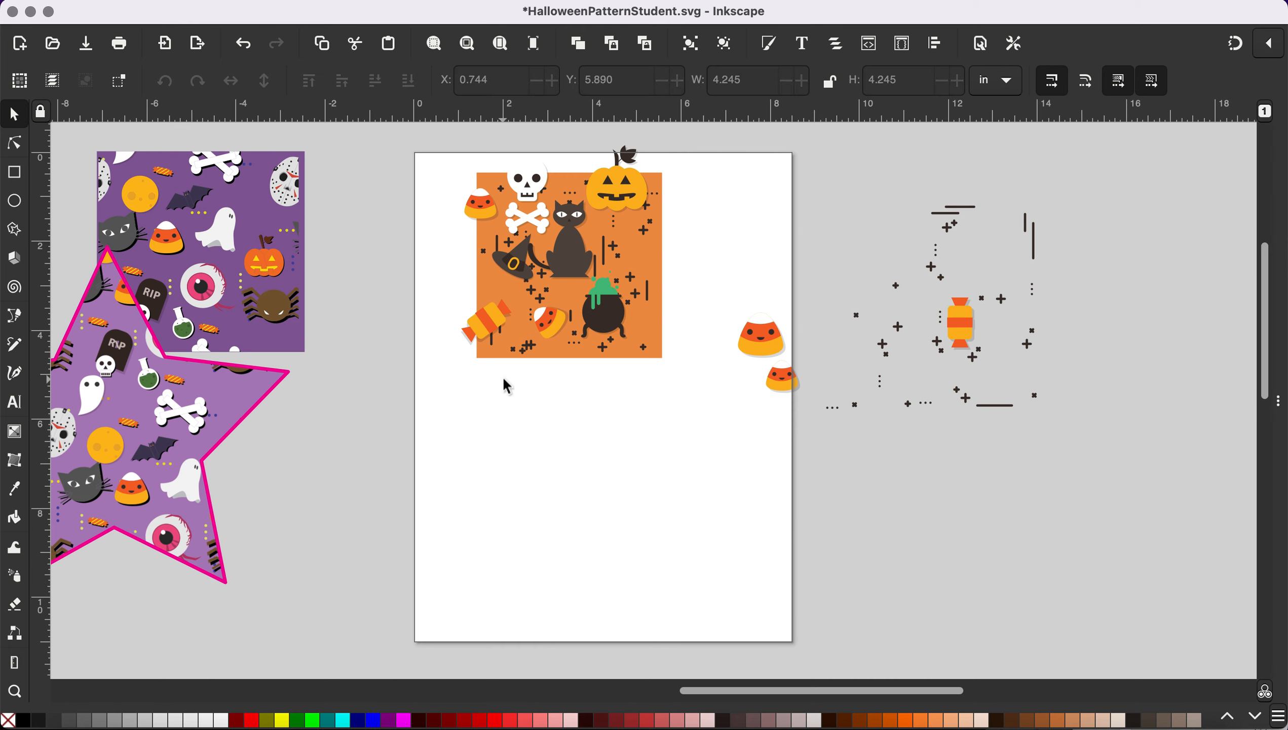
Reposition the witch hat to about X 1.59, Y 2.10 in and the black cat to about X 2.63, Y 1.25 in on the tile.
{"action": "scroll", "coordinate": [506, 382], "scroll_direction": "up", "scroll_amount": 4}
{"action": "scroll", "coordinate": [507, 382], "scroll_direction": "right", "scroll_amount": 5}
{"action": "scroll", "coordinate": [508, 381], "scroll_direction": "up", "scroll_amount": 1}
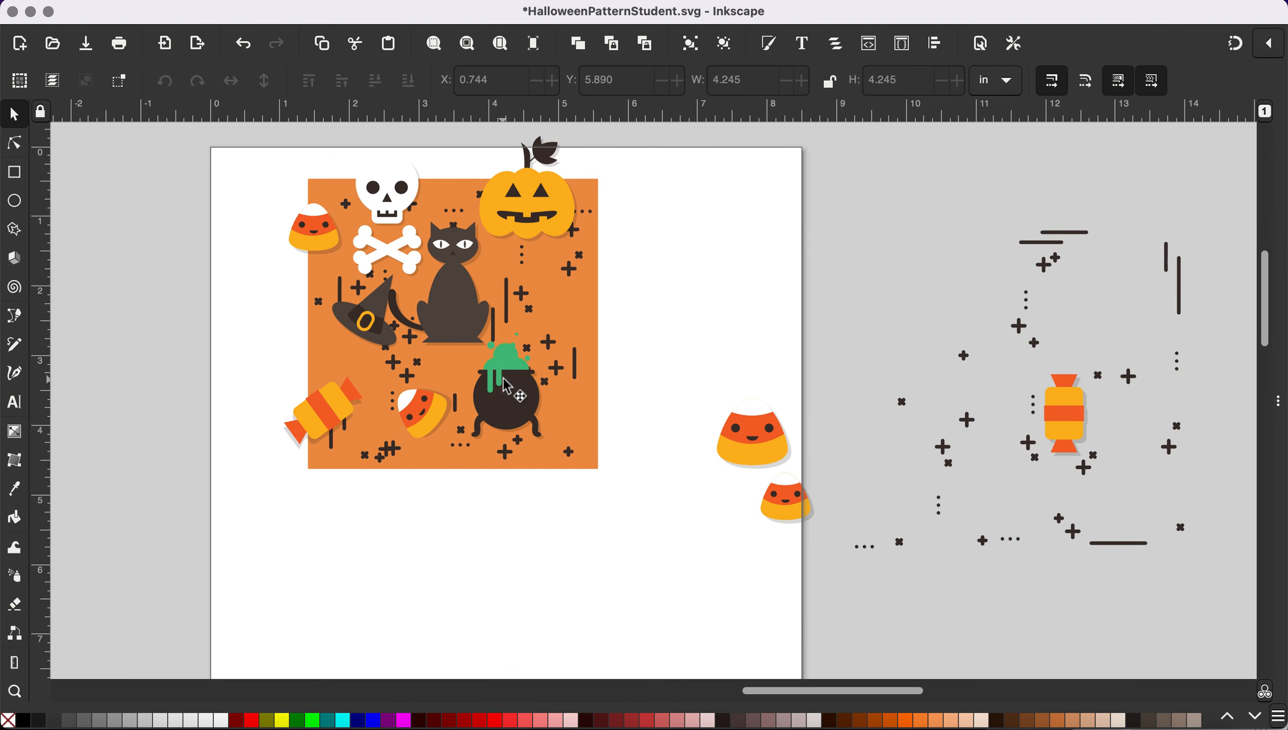
{"action": "scroll", "coordinate": [540, 322], "scroll_direction": "up", "scroll_amount": 1}
{"action": "scroll", "coordinate": [540, 322], "scroll_direction": "right", "scroll_amount": 1}
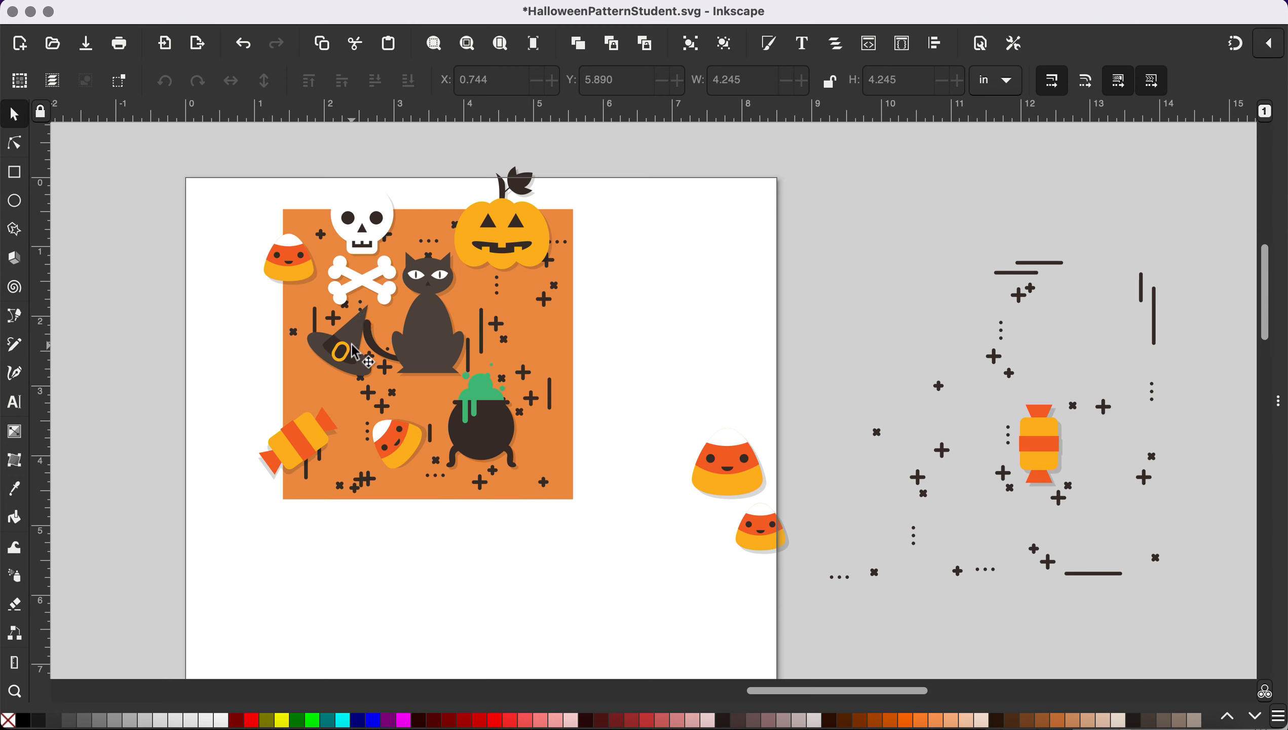
{"action": "left_click_drag", "start_coordinate": [355, 352], "coordinate": [339, 373]}
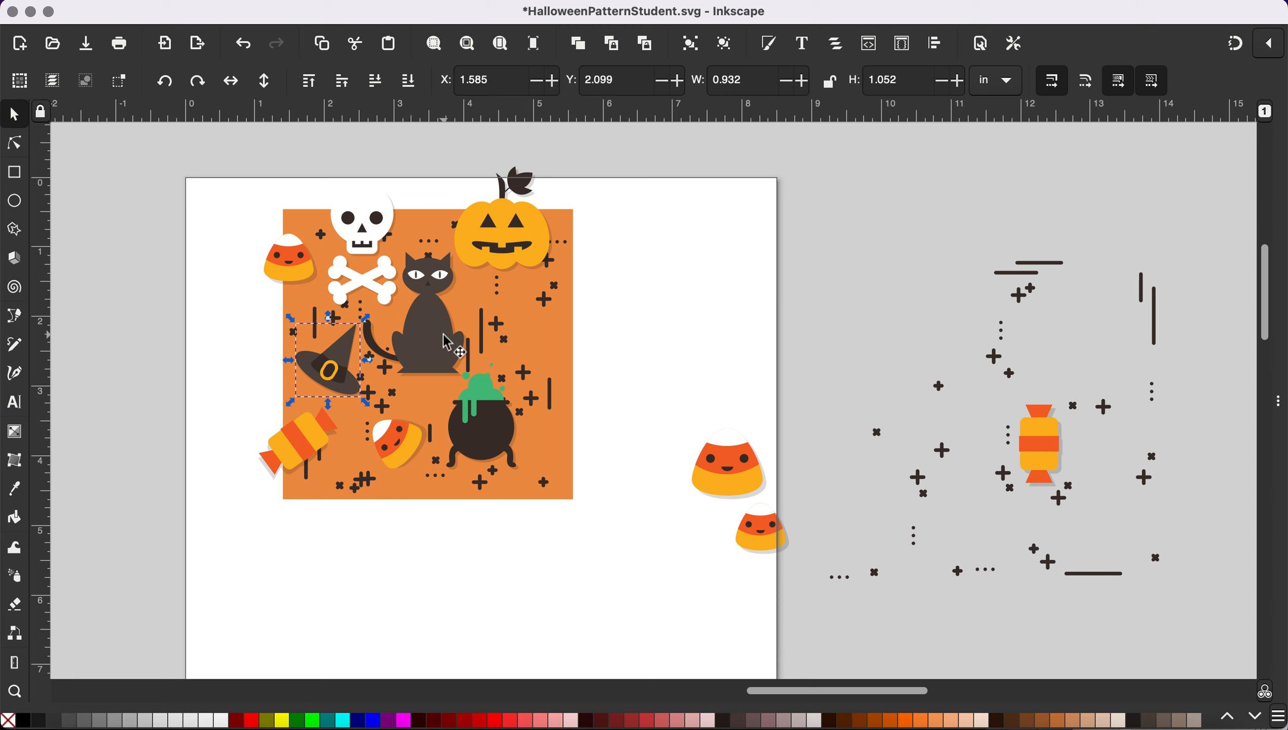
{"action": "left_click_drag", "start_coordinate": [434, 306], "coordinate": [436, 313]}
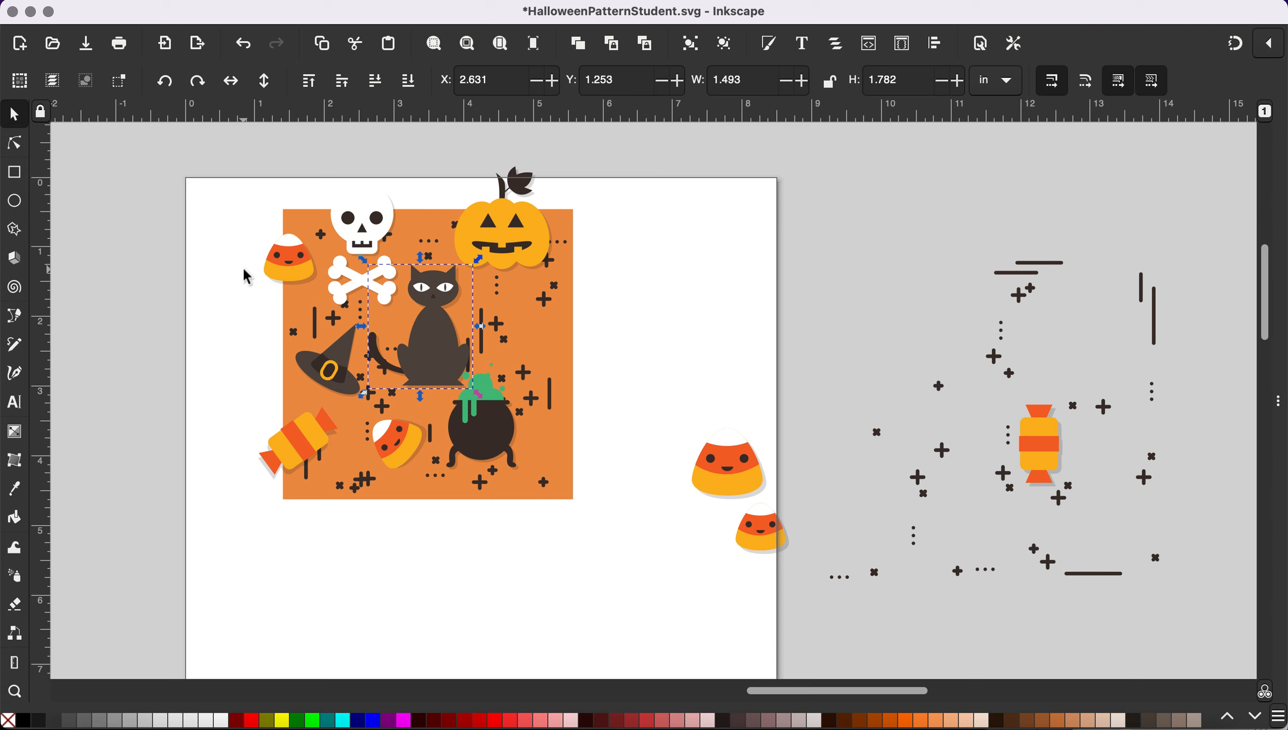
{"action": "left_click", "coordinate": [162, 209]}
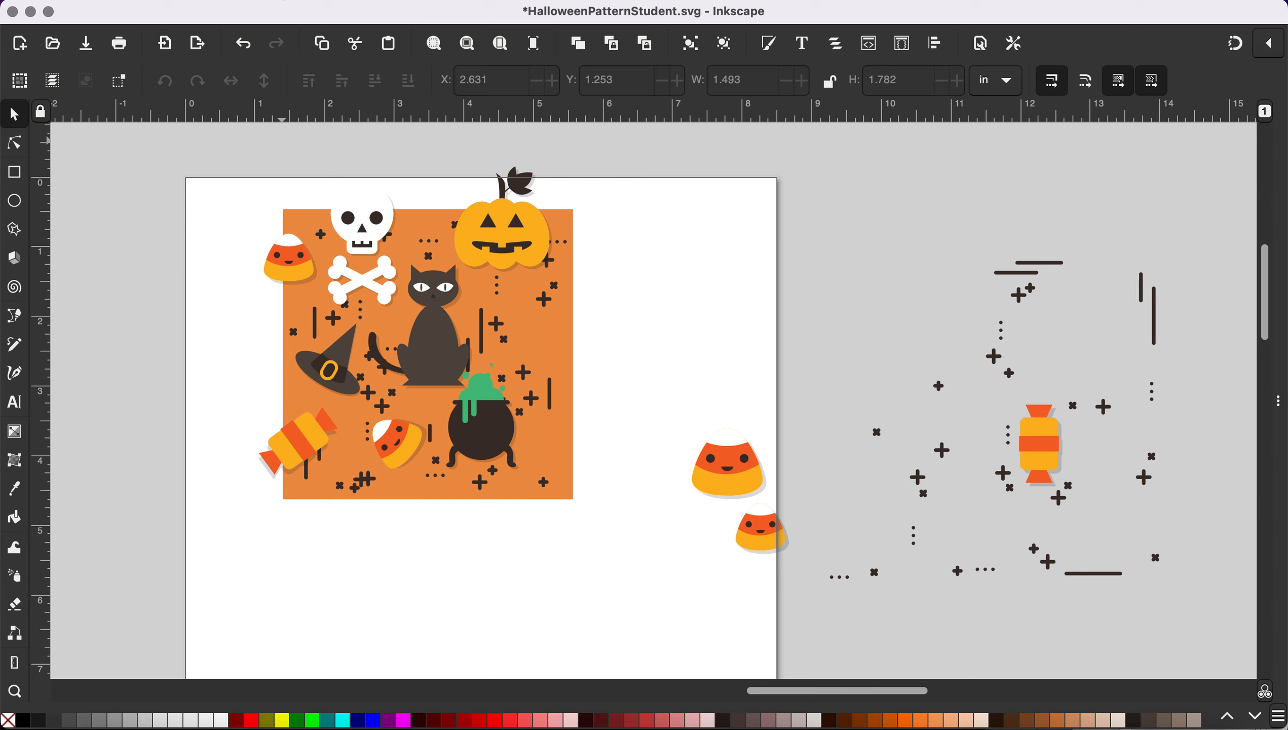
Open the Steps settings under Behavior in the Preferences.
{"action": "left_click", "coordinate": [95, 1]}
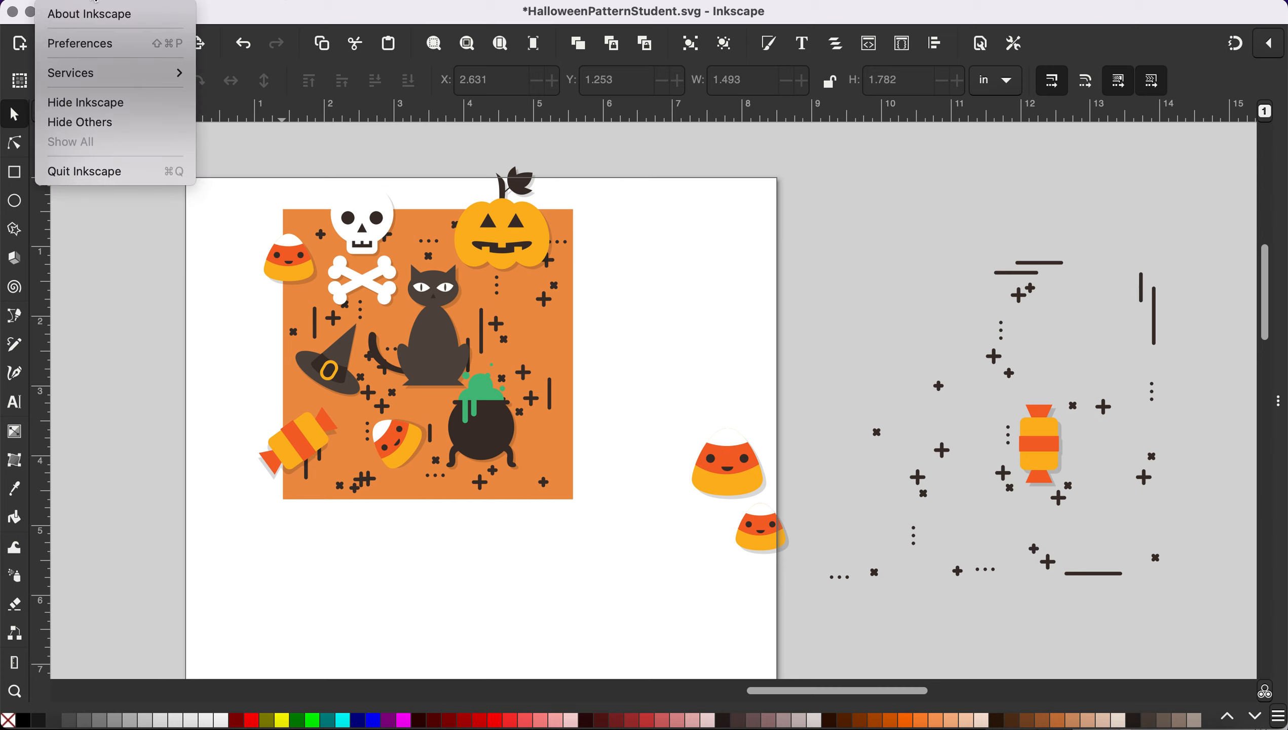
{"action": "left_click", "coordinate": [88, 47]}
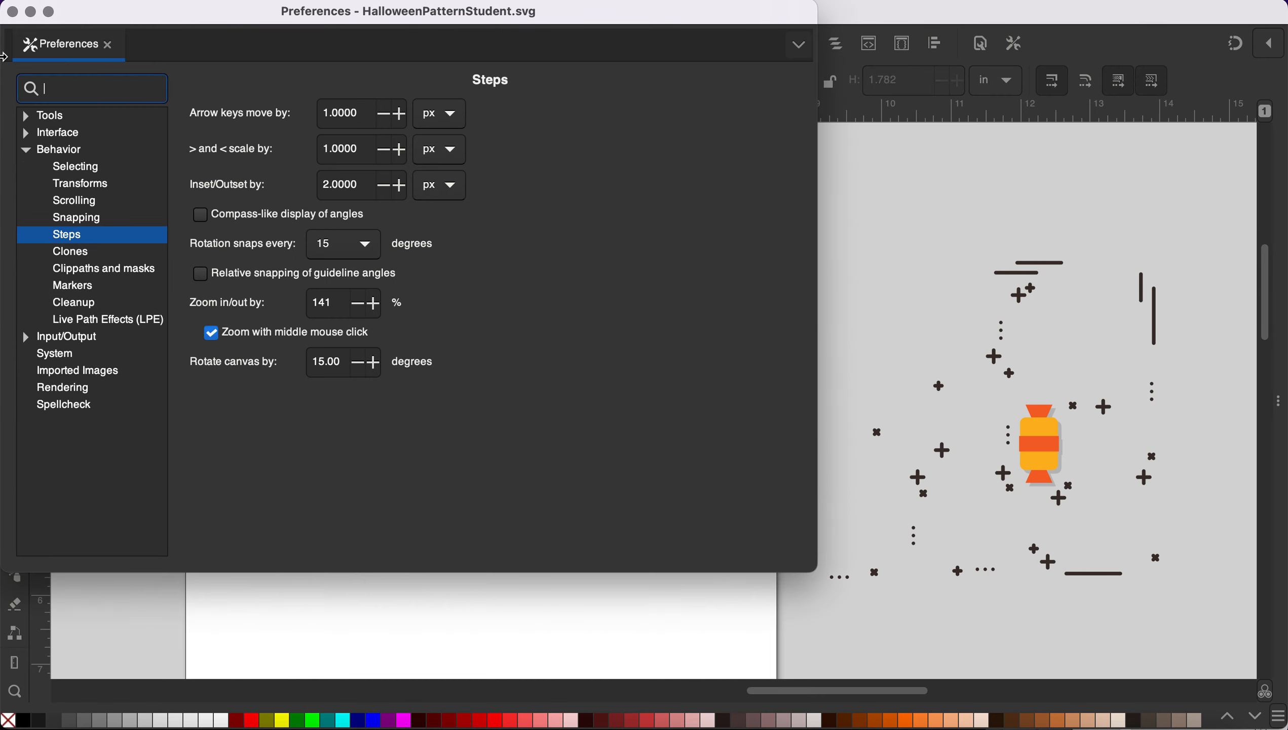
{"action": "left_click", "coordinate": [34, 157]}
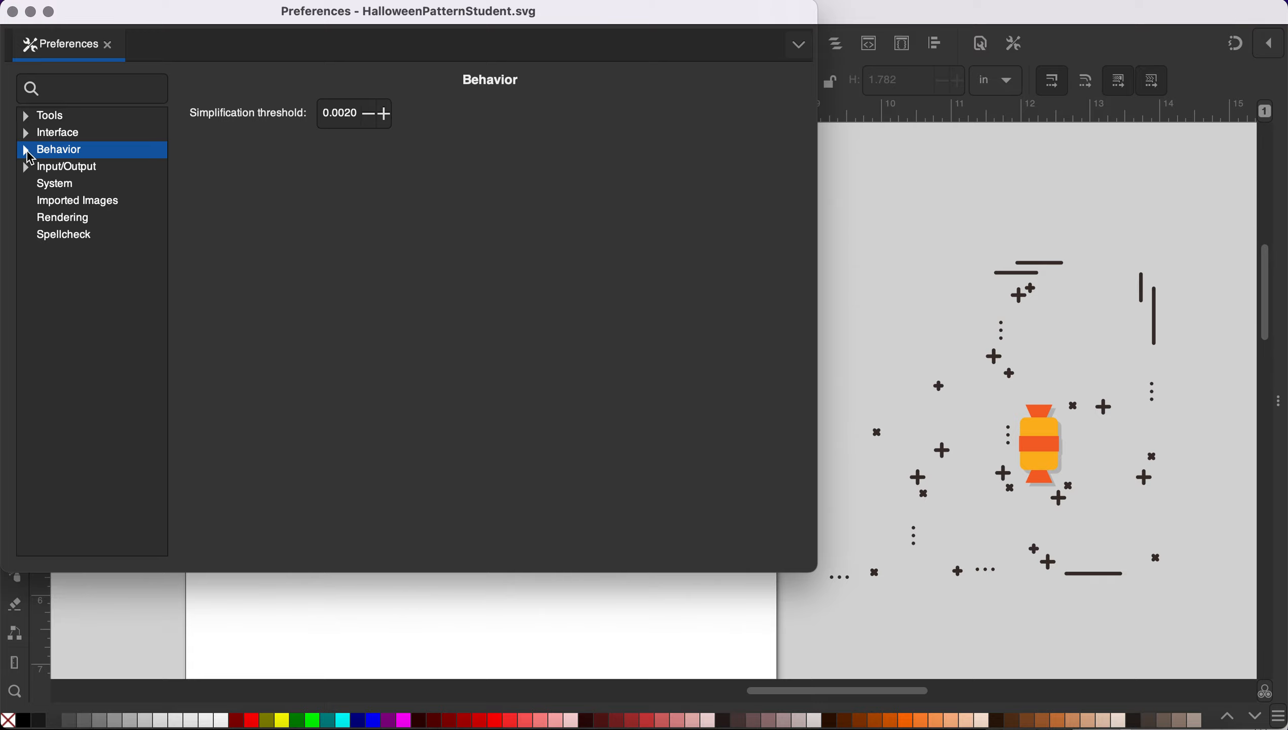
{"action": "left_click", "coordinate": [28, 151]}
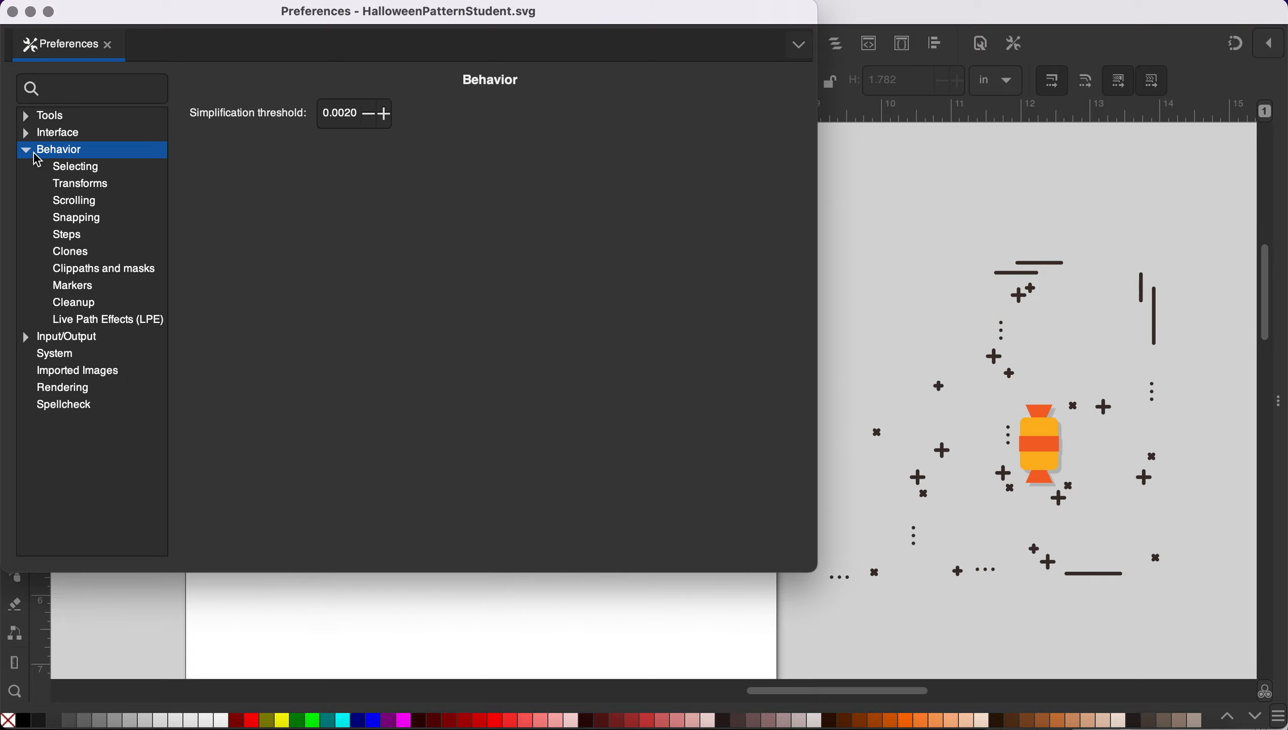
{"action": "left_click", "coordinate": [78, 237]}
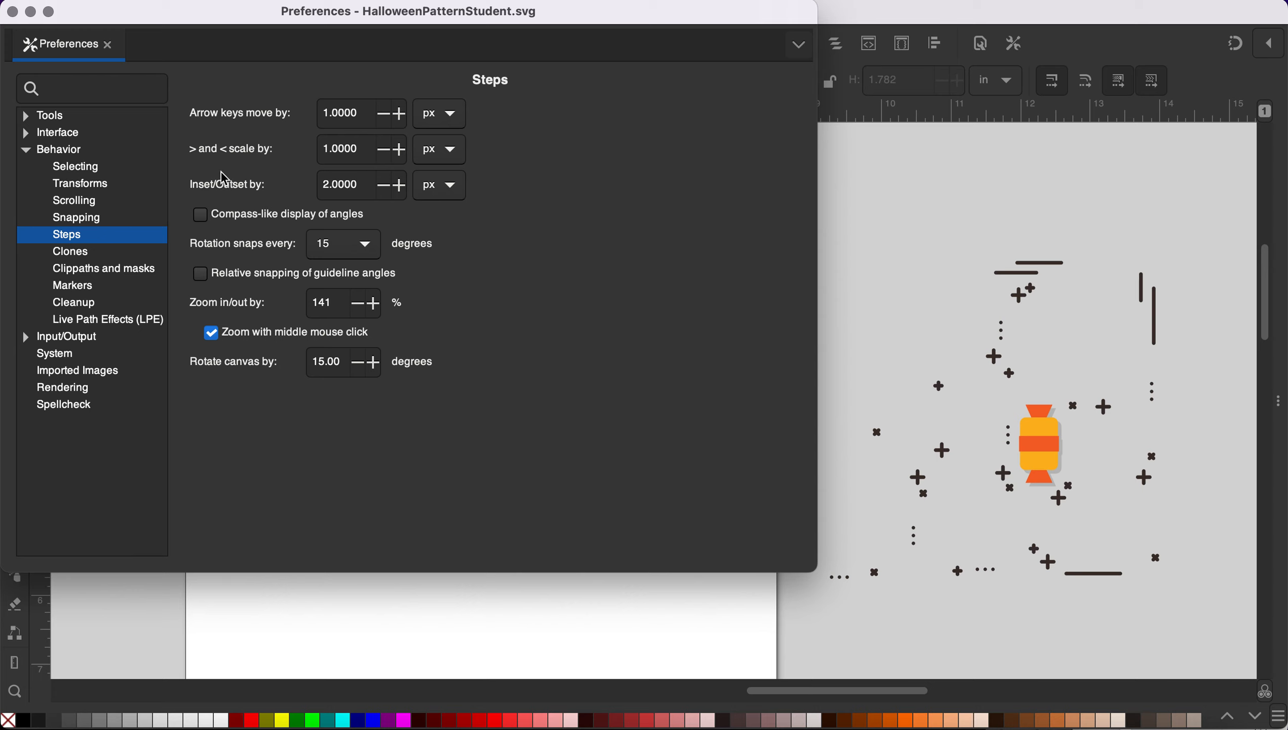
Set the distance that arrow keys move objects to 400 px and close the Preferences.
{"action": "double_click", "coordinate": [342, 112]}
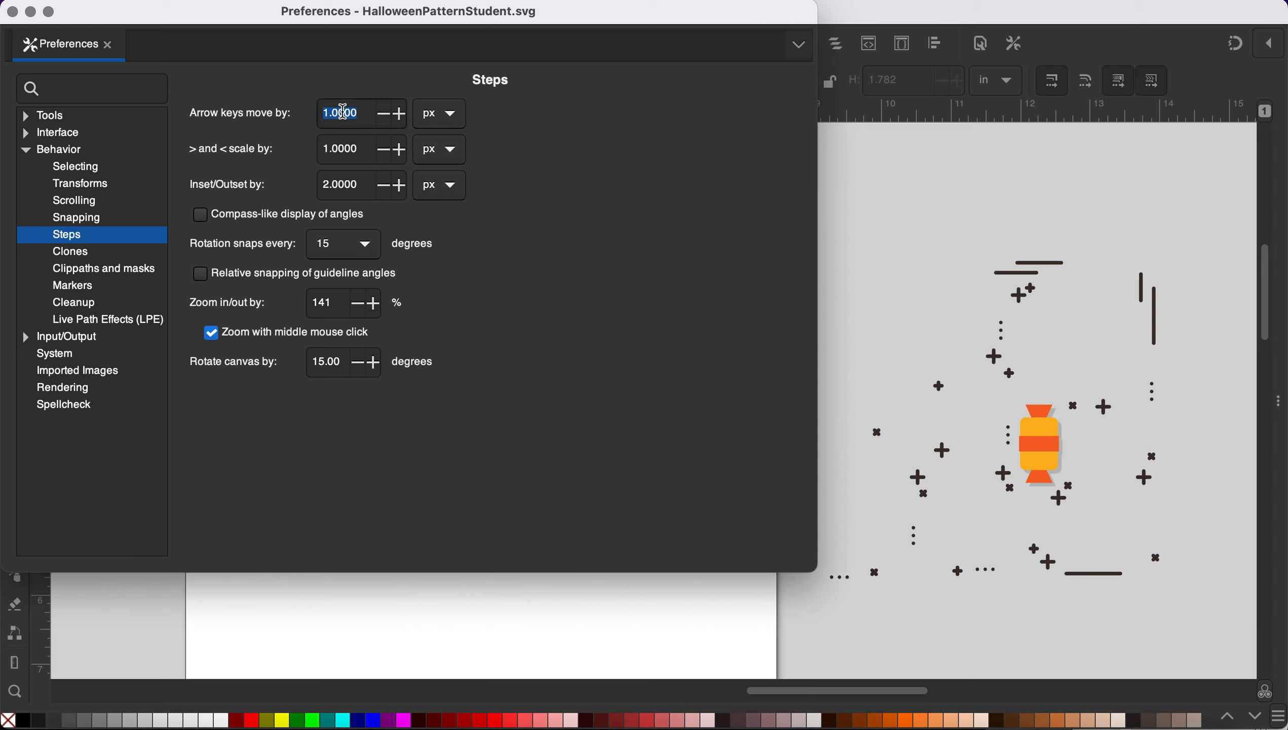
{"action": "left_click", "coordinate": [435, 114]}
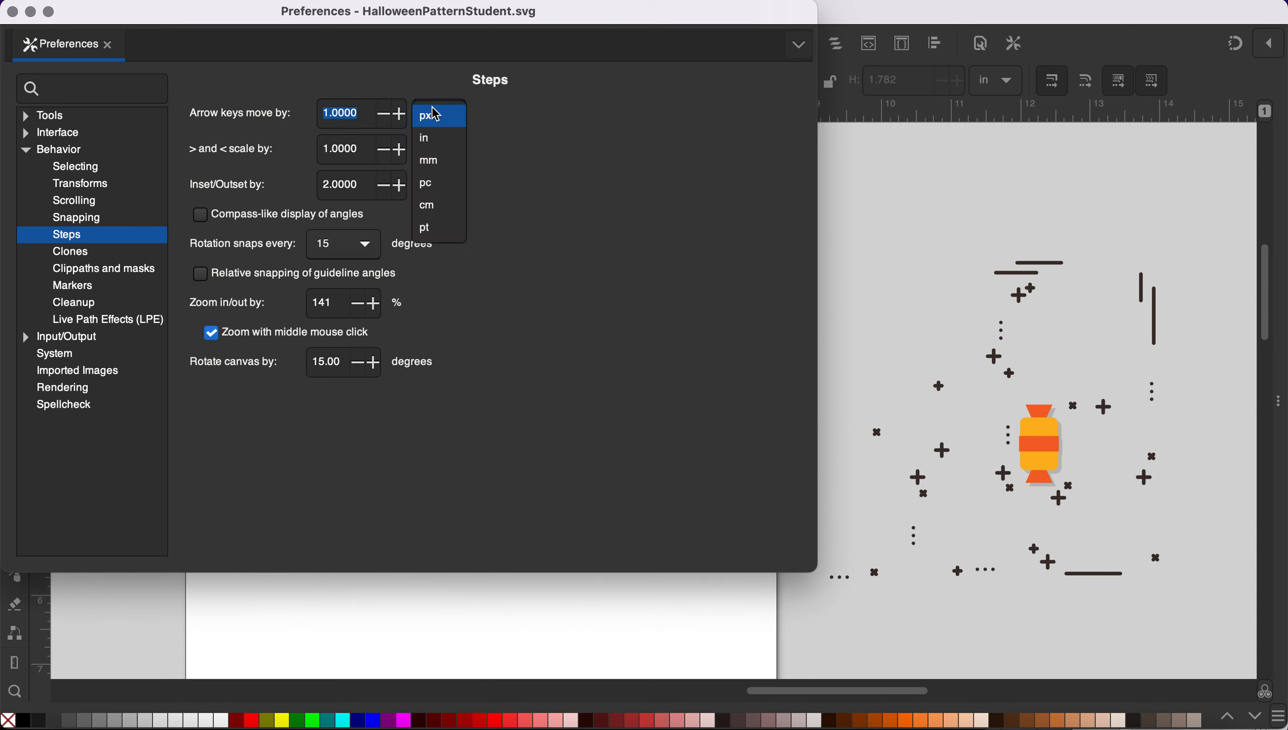
{"action": "left_click", "coordinate": [436, 114]}
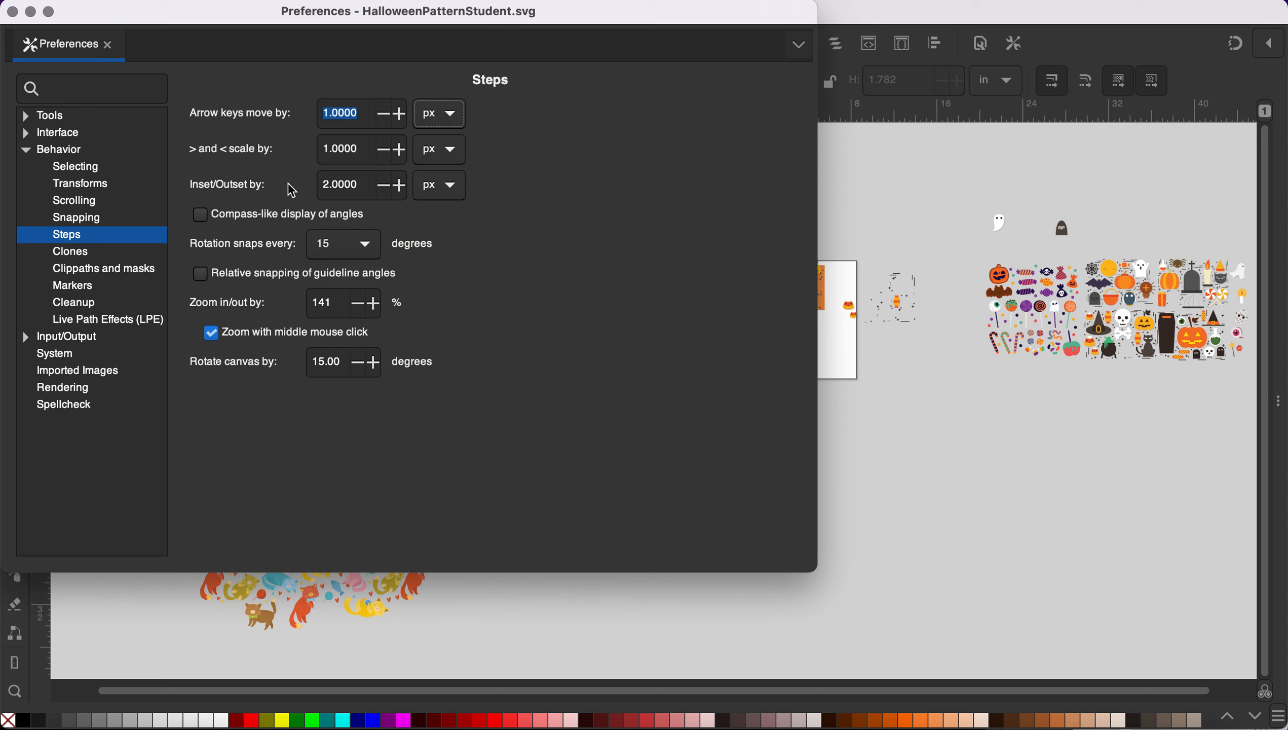
{"action": "left_click", "coordinate": [337, 124]}
{"action": "triple_click", "coordinate": [337, 123]}
{"action": "type", "text": "400"}
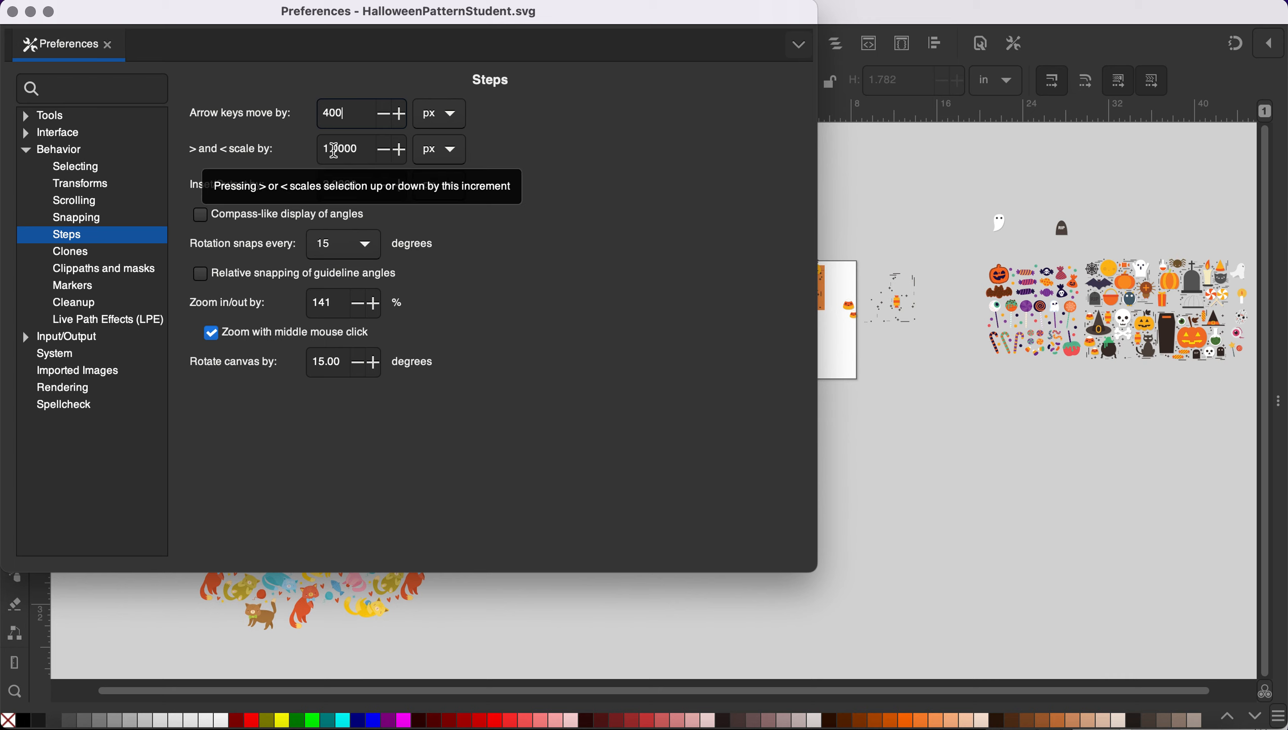
{"action": "double_click", "coordinate": [334, 150]}
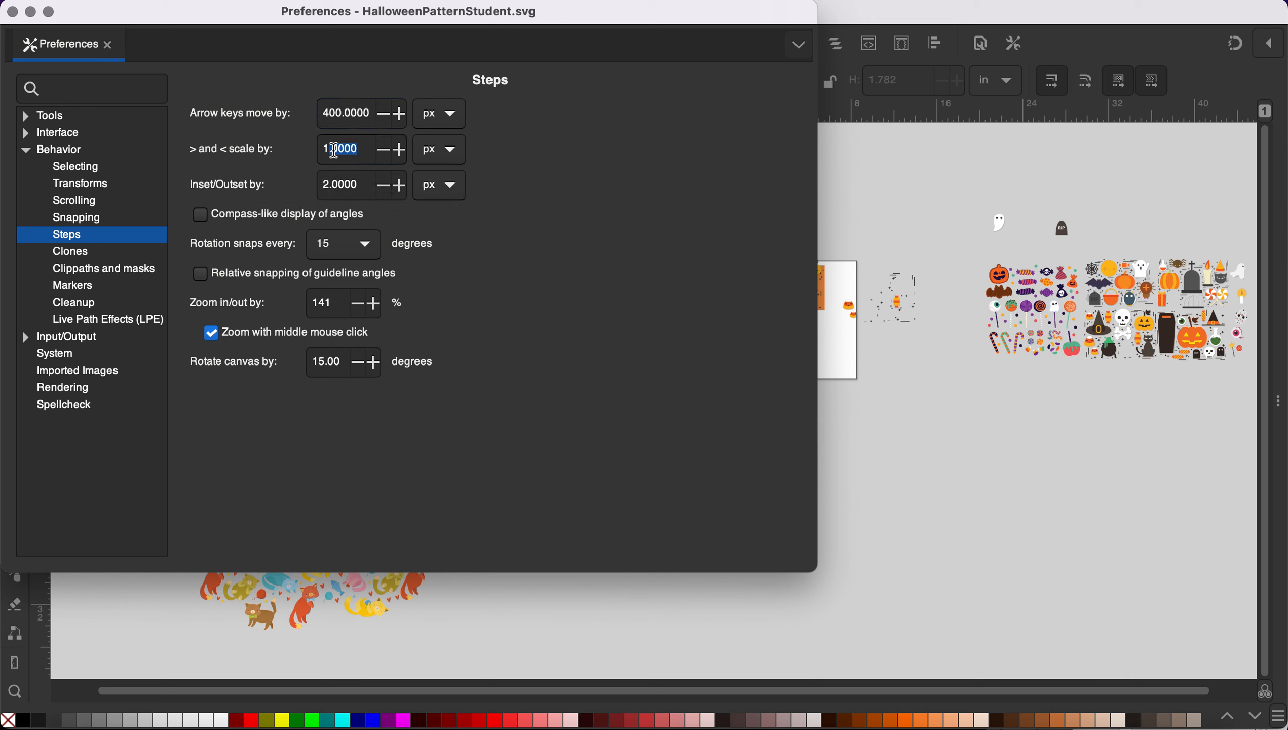
{"action": "type", "text": "4"}
{"action": "key", "text": "Tab"}
{"action": "left_click", "coordinate": [25, 155]}
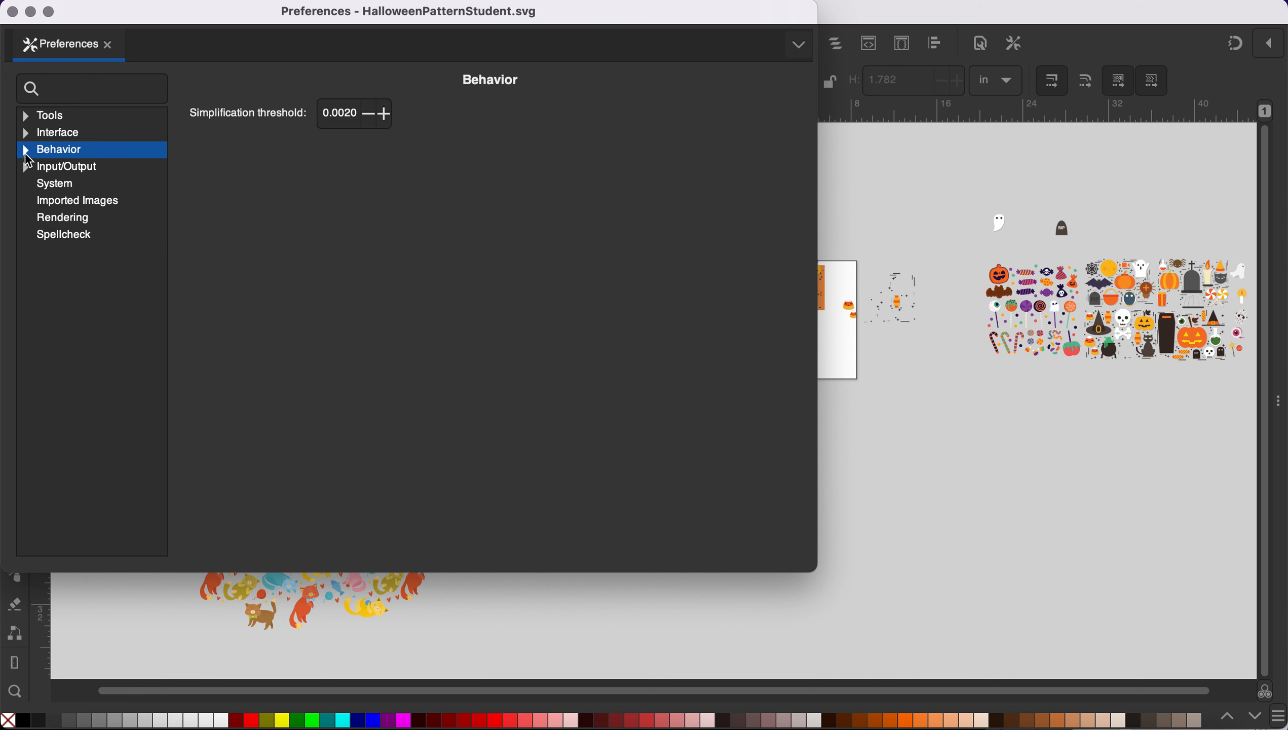
{"action": "left_click", "coordinate": [13, 12]}
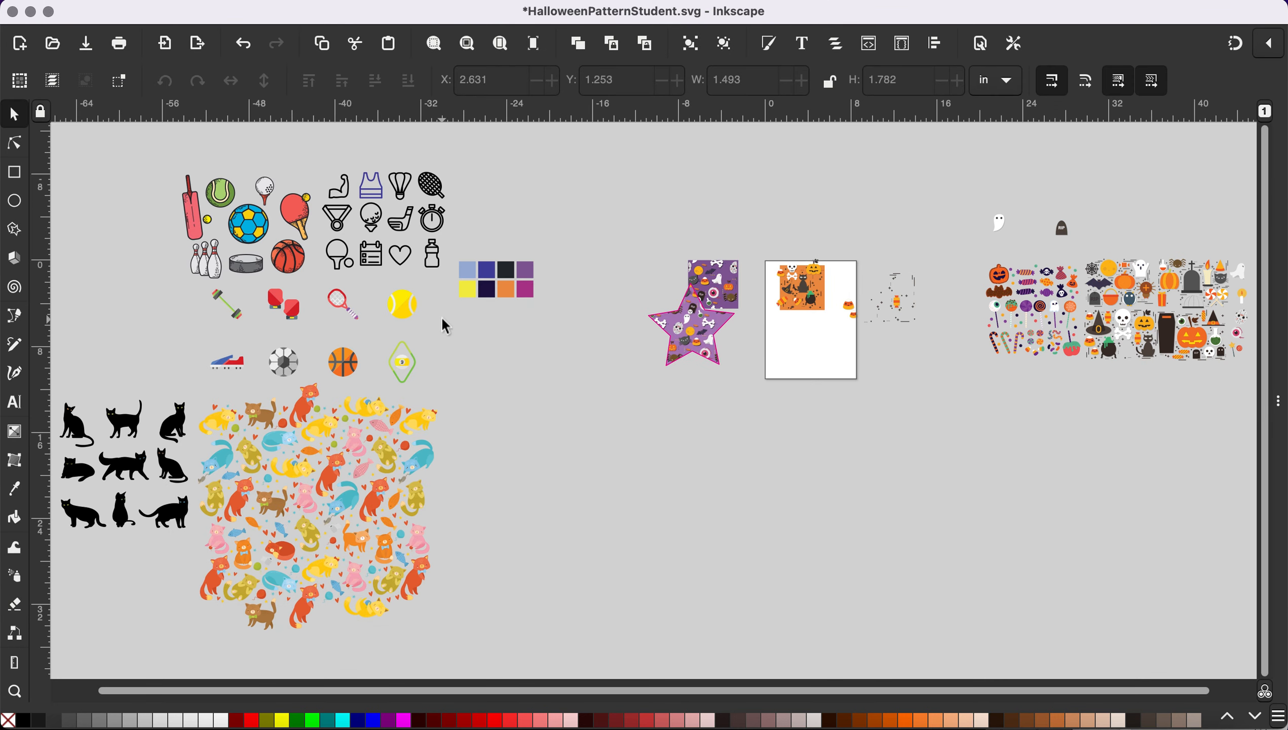
Duplicate the candy corn on the tile's left edge and shift the copy 400 px right onto the opposite edge.
{"action": "scroll", "coordinate": [848, 301], "scroll_direction": "up", "scroll_amount": 6}
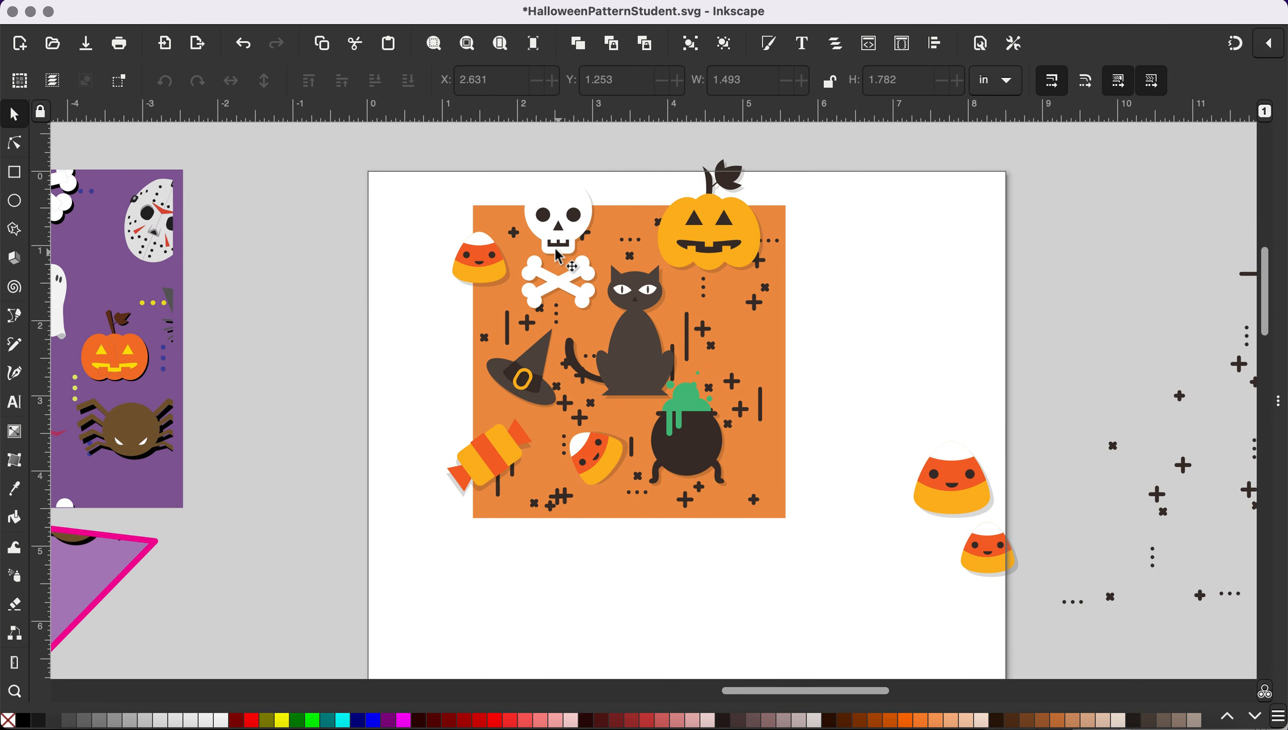
{"action": "left_click", "coordinate": [498, 269]}
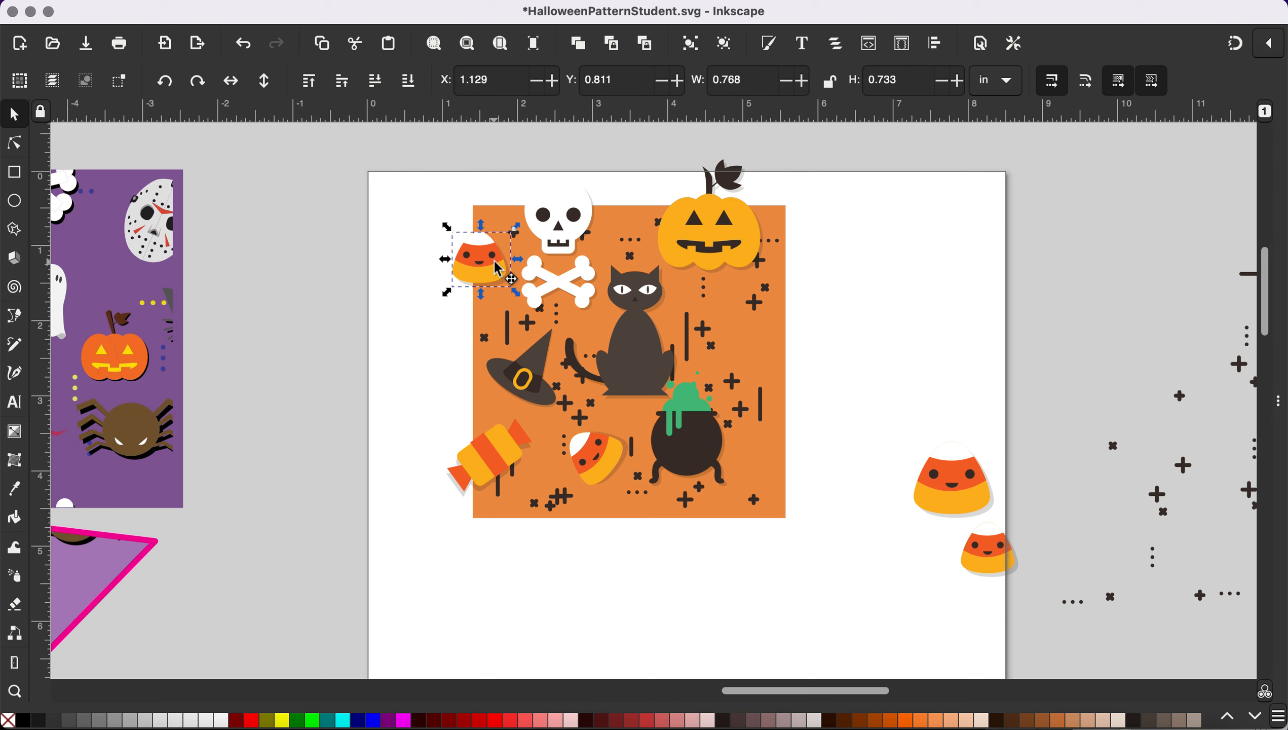
{"action": "key", "text": "Right"}
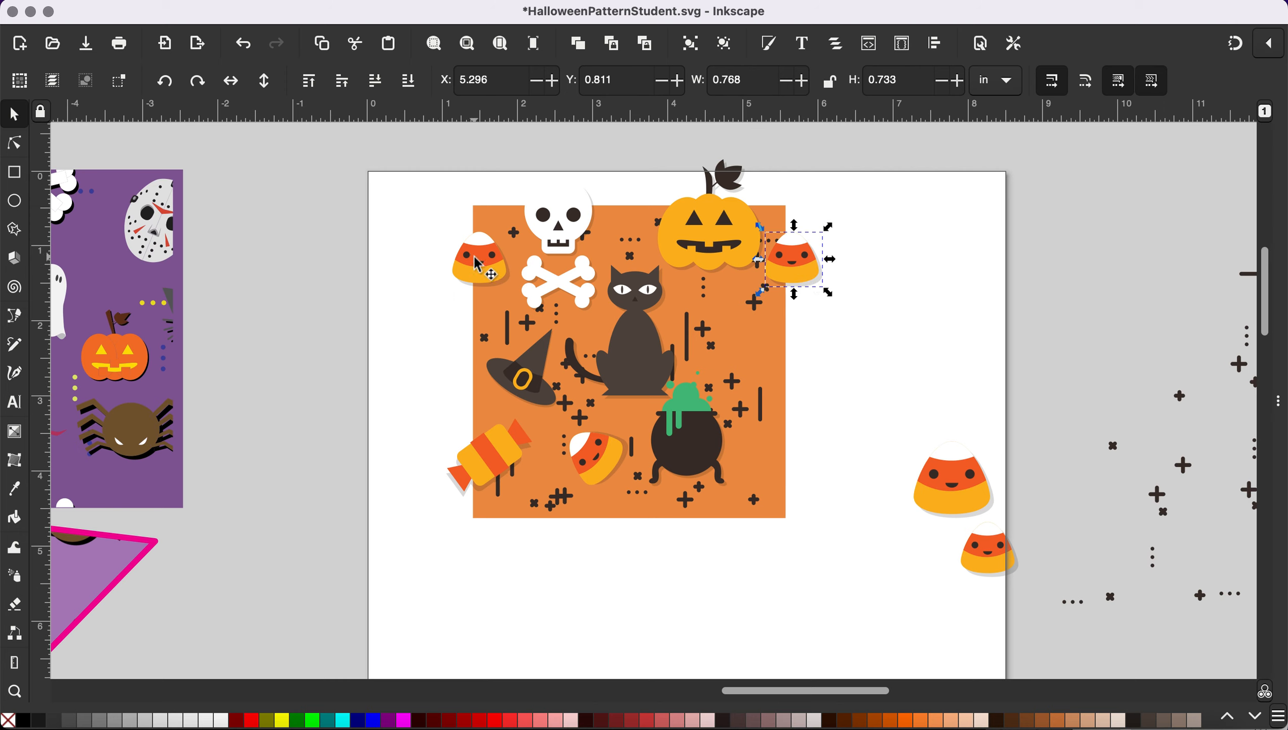
{"action": "left_click_drag", "start_coordinate": [477, 264], "coordinate": [684, 226]}
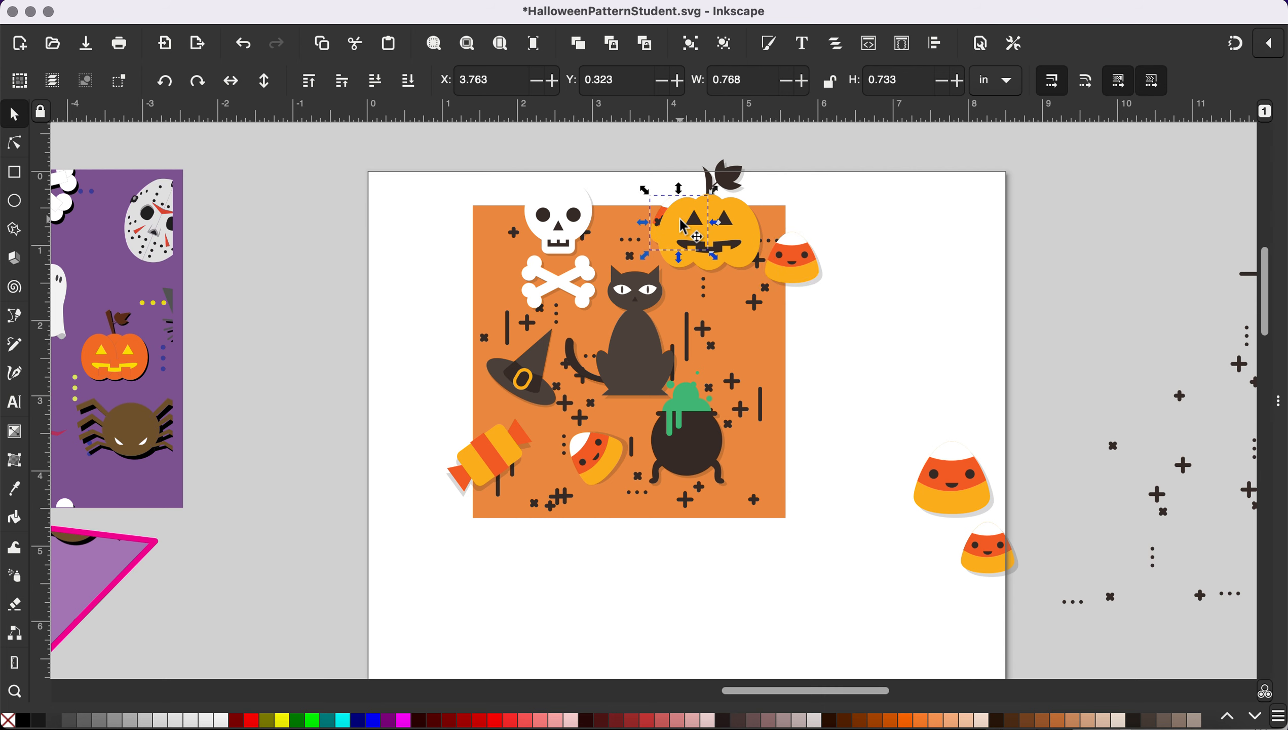
{"action": "key", "text": "ctrl+z"}
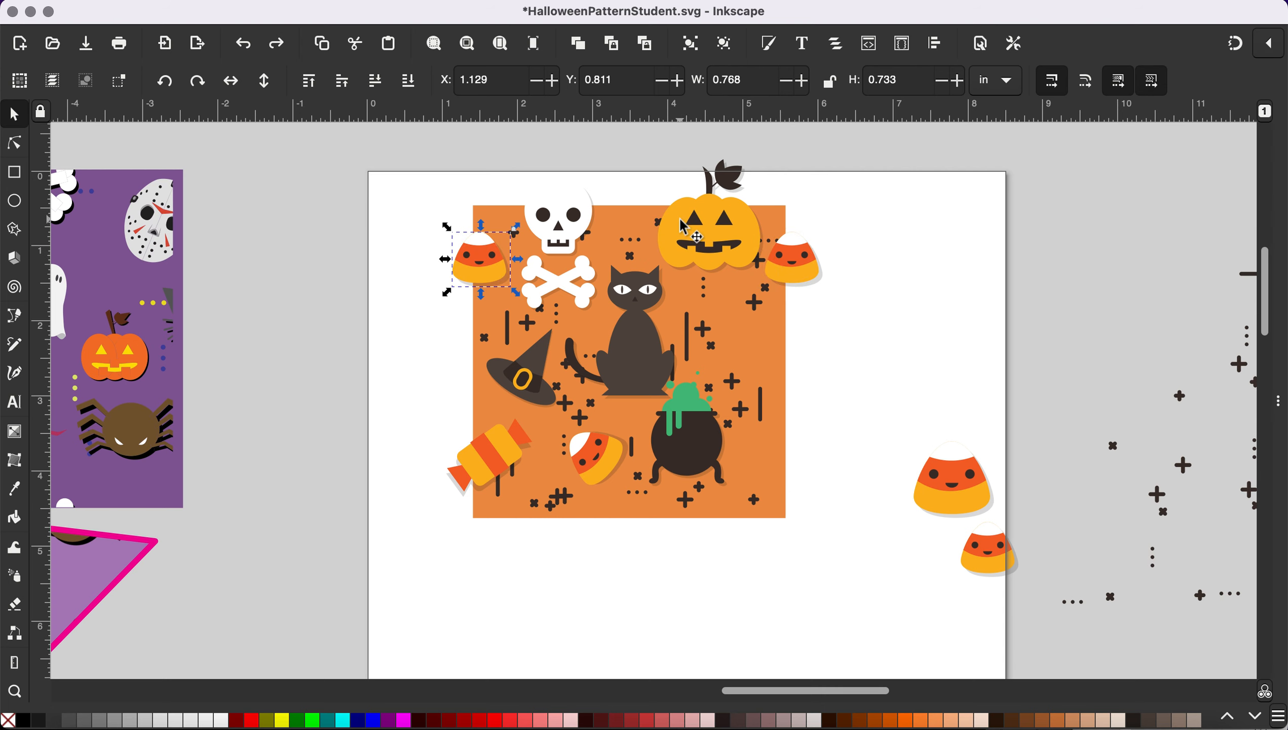
Duplicate the wrapped candy on the tile's left edge and shift the copy 400 px to the right.
{"action": "scroll", "coordinate": [511, 307], "scroll_direction": "down", "scroll_amount": 3}
{"action": "scroll", "coordinate": [511, 307], "scroll_direction": "right", "scroll_amount": 5}
{"action": "left_click", "coordinate": [342, 370]}
{"action": "scroll", "coordinate": [326, 404], "scroll_direction": "up", "scroll_amount": 3}
{"action": "scroll", "coordinate": [327, 404], "scroll_direction": "right", "scroll_amount": 1}
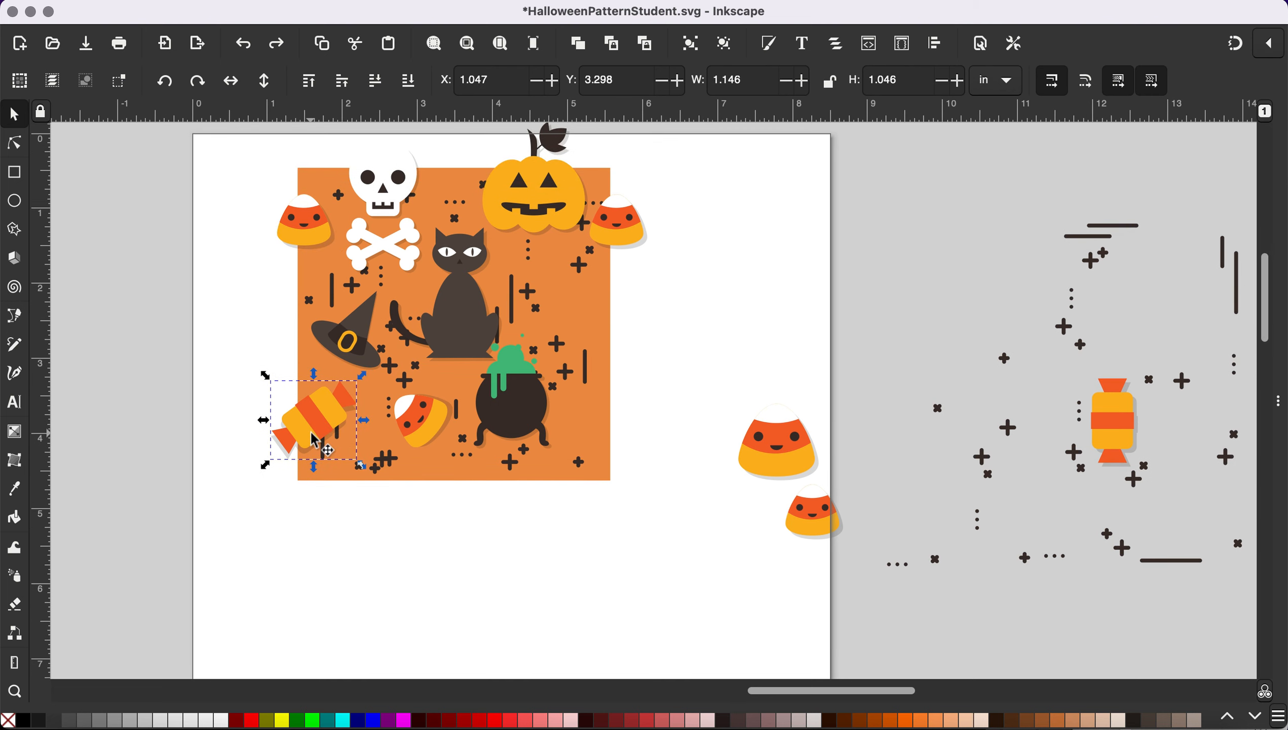
{"action": "key", "text": "ctrl+d"}
{"action": "key", "text": "Right"}
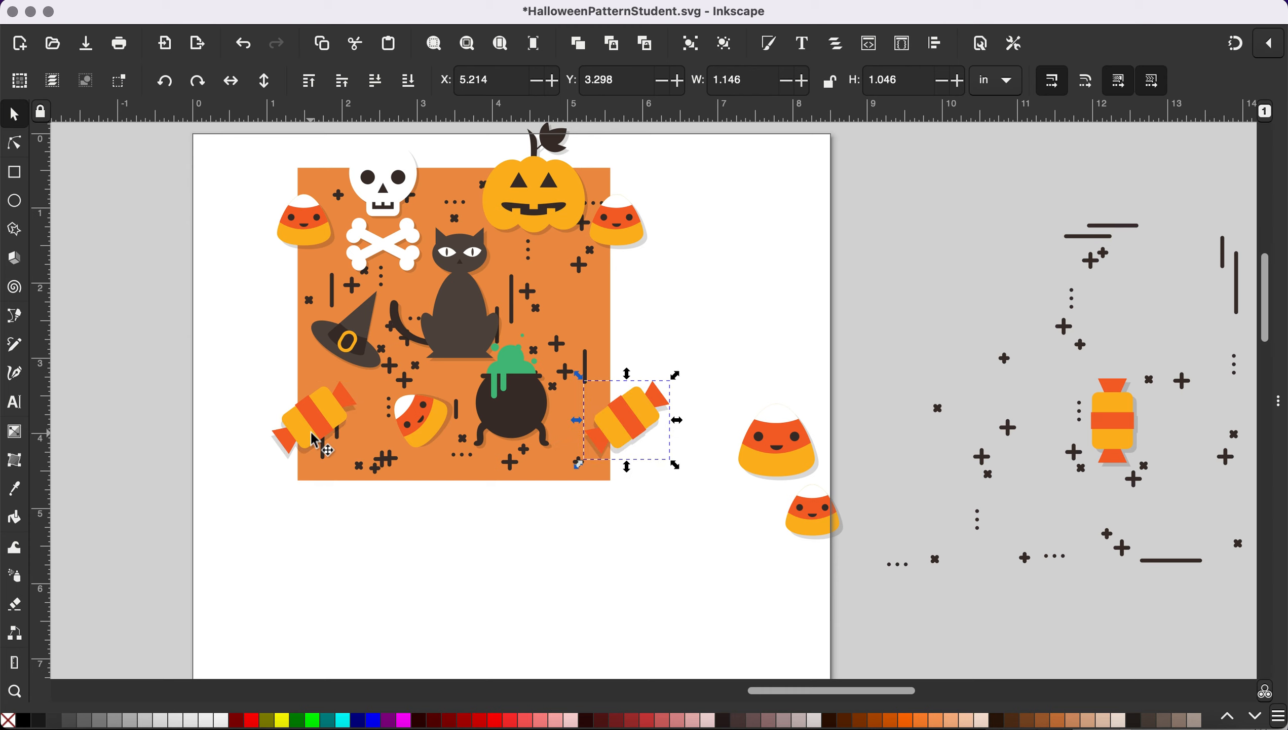
Duplicate the skull with crossbones and the pumpkin on the tile's top edge, shifting each copy 400 px down.
{"action": "left_click", "coordinate": [392, 159]}
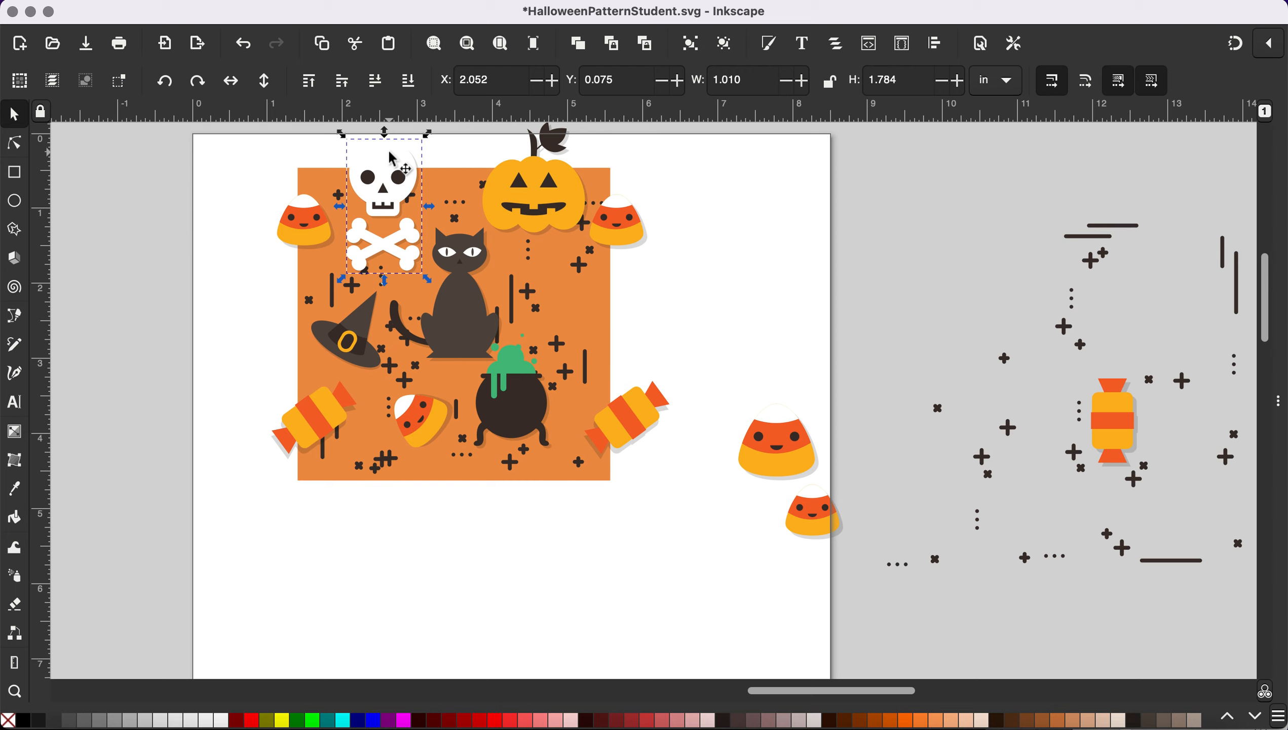
{"action": "key", "text": "ctrl+d"}
{"action": "key", "text": "Down"}
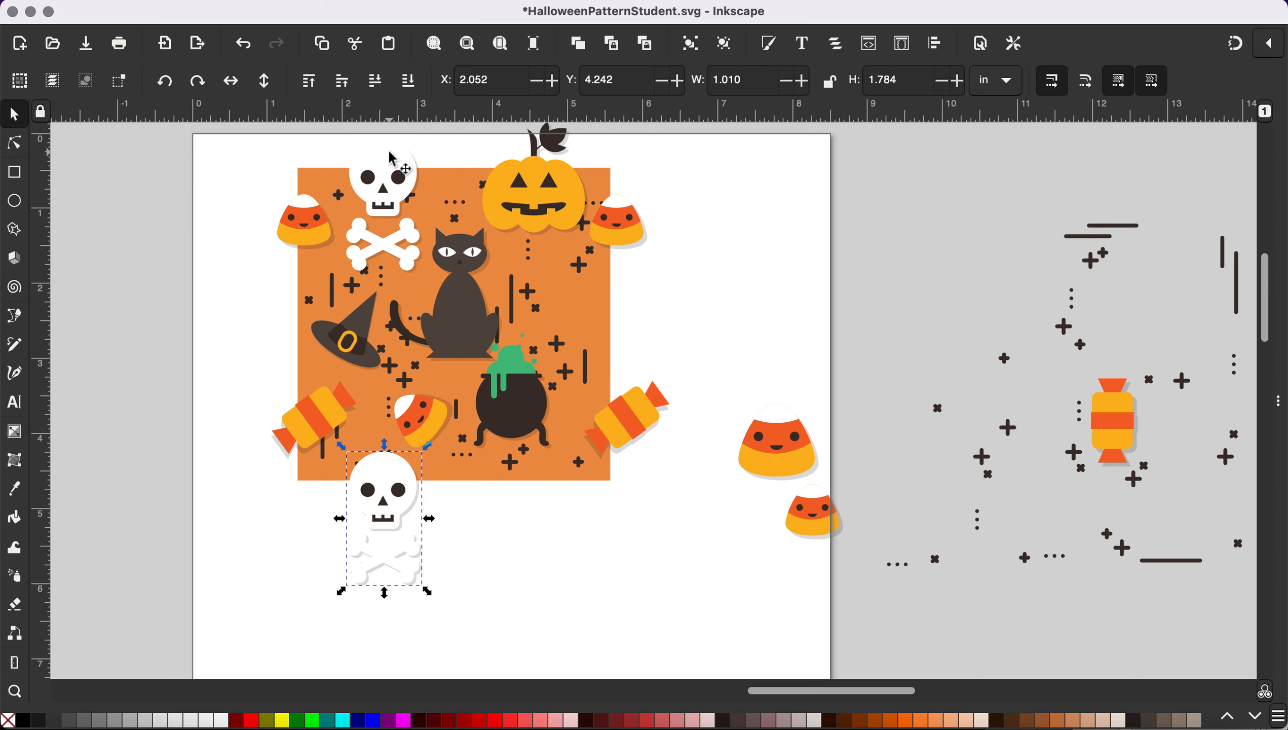
{"action": "left_click", "coordinate": [546, 185]}
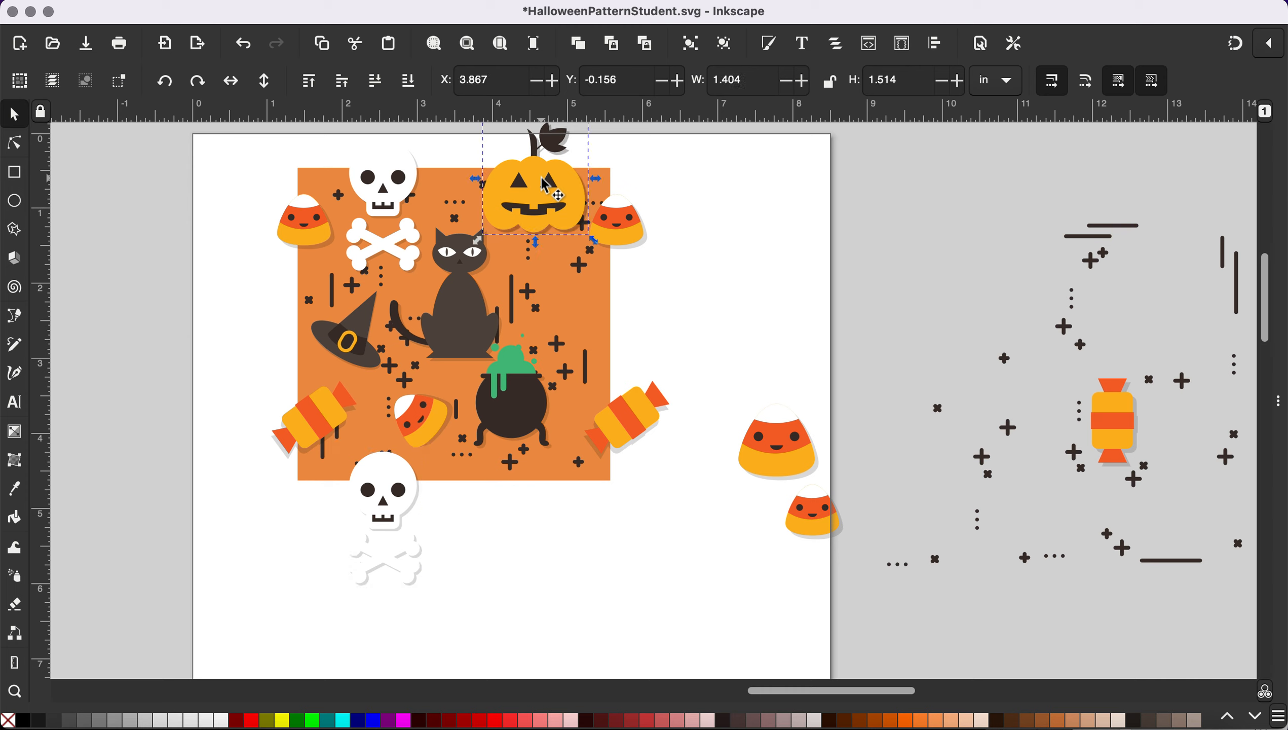
{"action": "key", "text": "ctrl+d"}
{"action": "key", "text": "Down"}
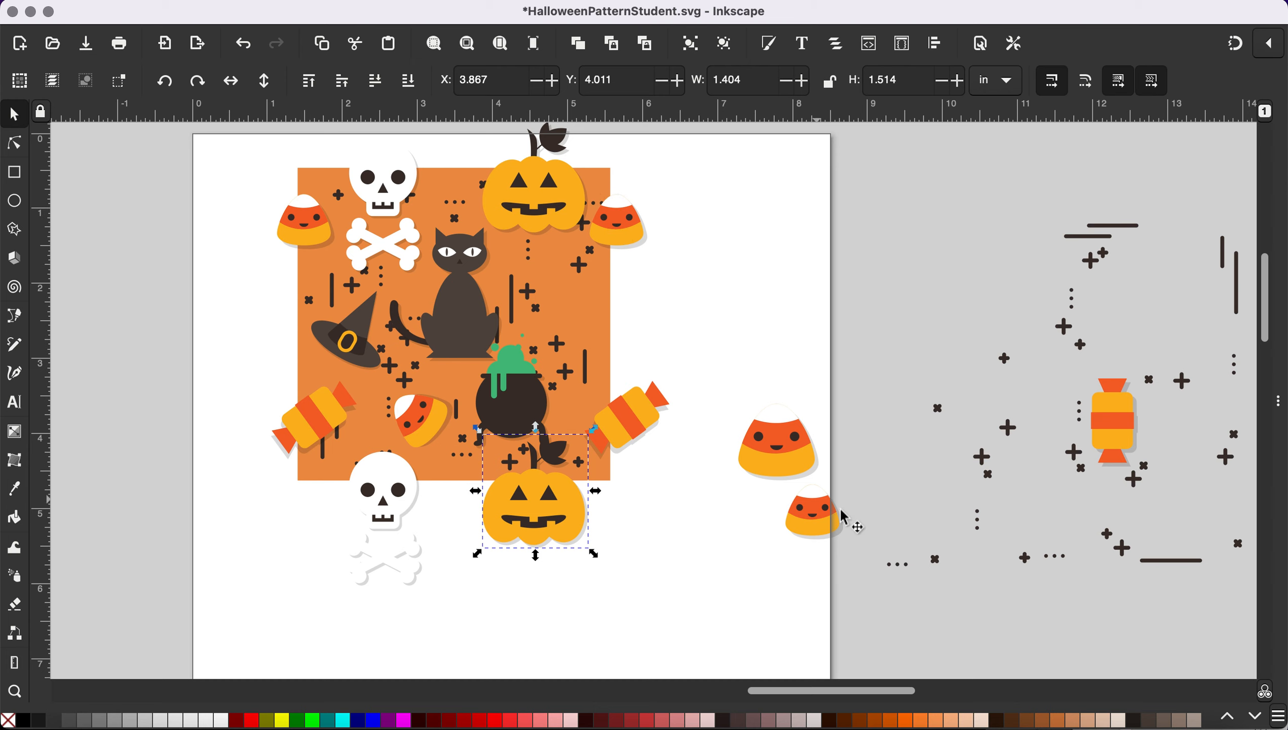
Duplicate the cross-topped tombstone and the candle from the icon collection and place the copies beside the page at about X 13.8, Y 4.9 in.
{"action": "scroll", "coordinate": [736, 420], "scroll_direction": "down", "scroll_amount": 1}
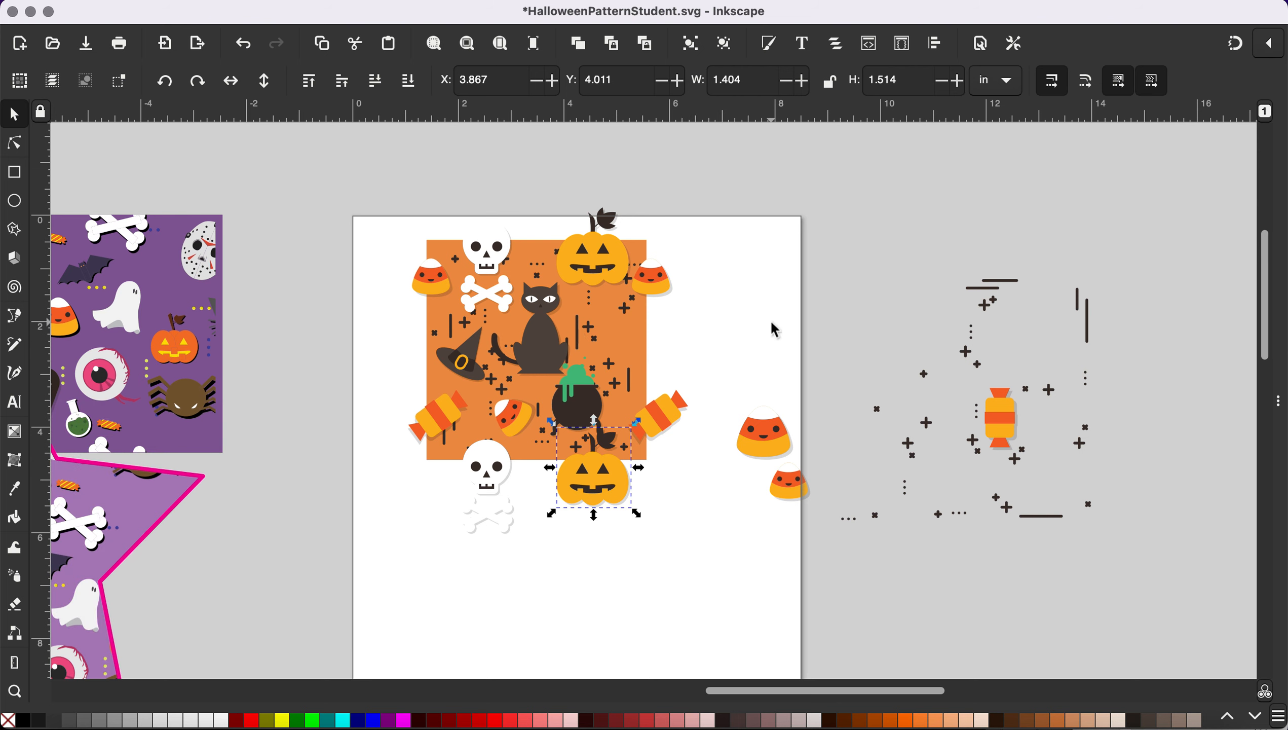
{"action": "scroll", "coordinate": [775, 329], "scroll_direction": "right", "scroll_amount": 10}
{"action": "scroll", "coordinate": [775, 330], "scroll_direction": "right", "scroll_amount": 6}
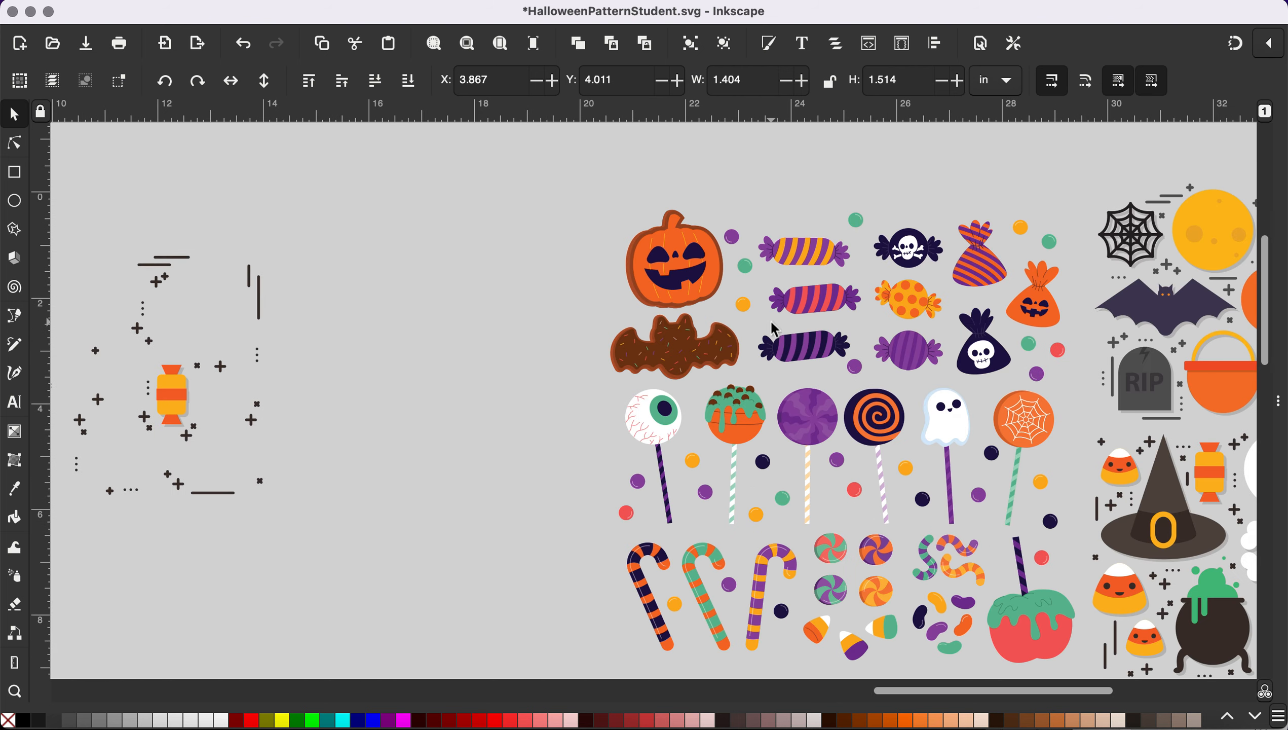
{"action": "scroll", "coordinate": [775, 329], "scroll_direction": "down", "scroll_amount": 2}
{"action": "scroll", "coordinate": [817, 343], "scroll_direction": "right", "scroll_amount": 5}
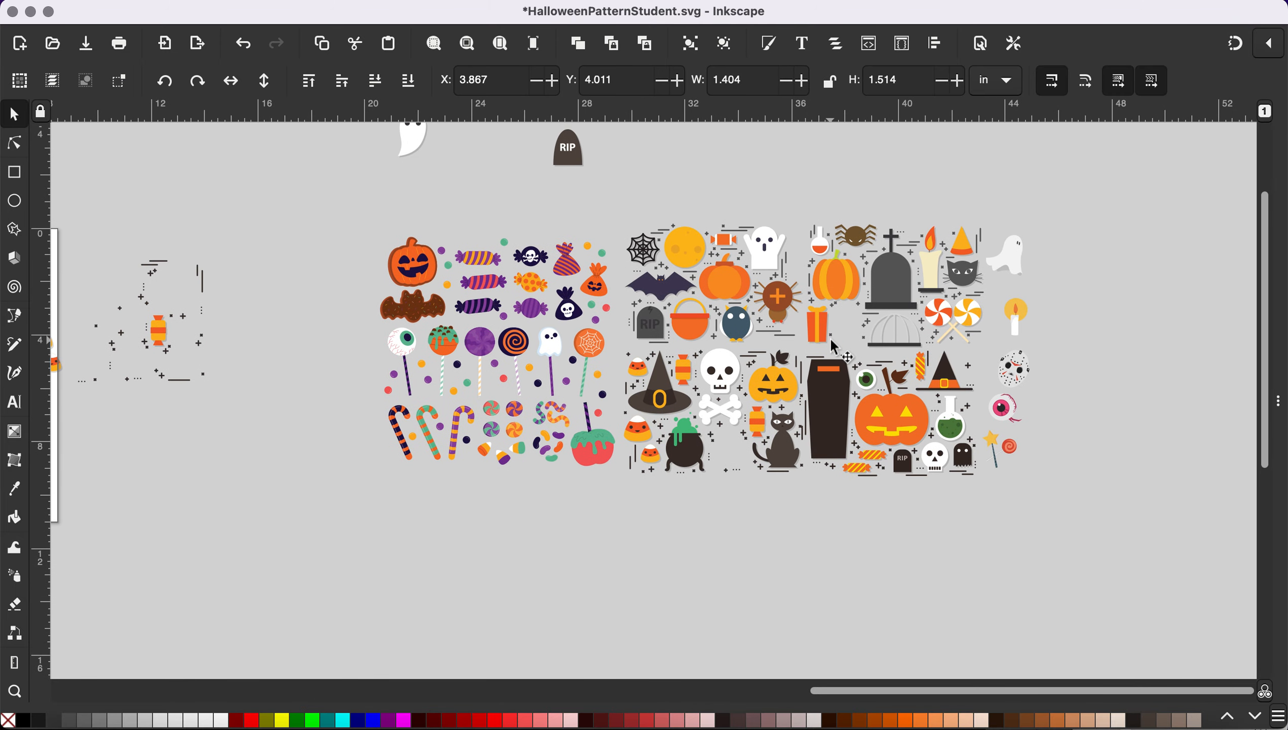
{"action": "scroll", "coordinate": [832, 342], "scroll_direction": "right", "scroll_amount": 2}
{"action": "scroll", "coordinate": [832, 341], "scroll_direction": "up", "scroll_amount": 1}
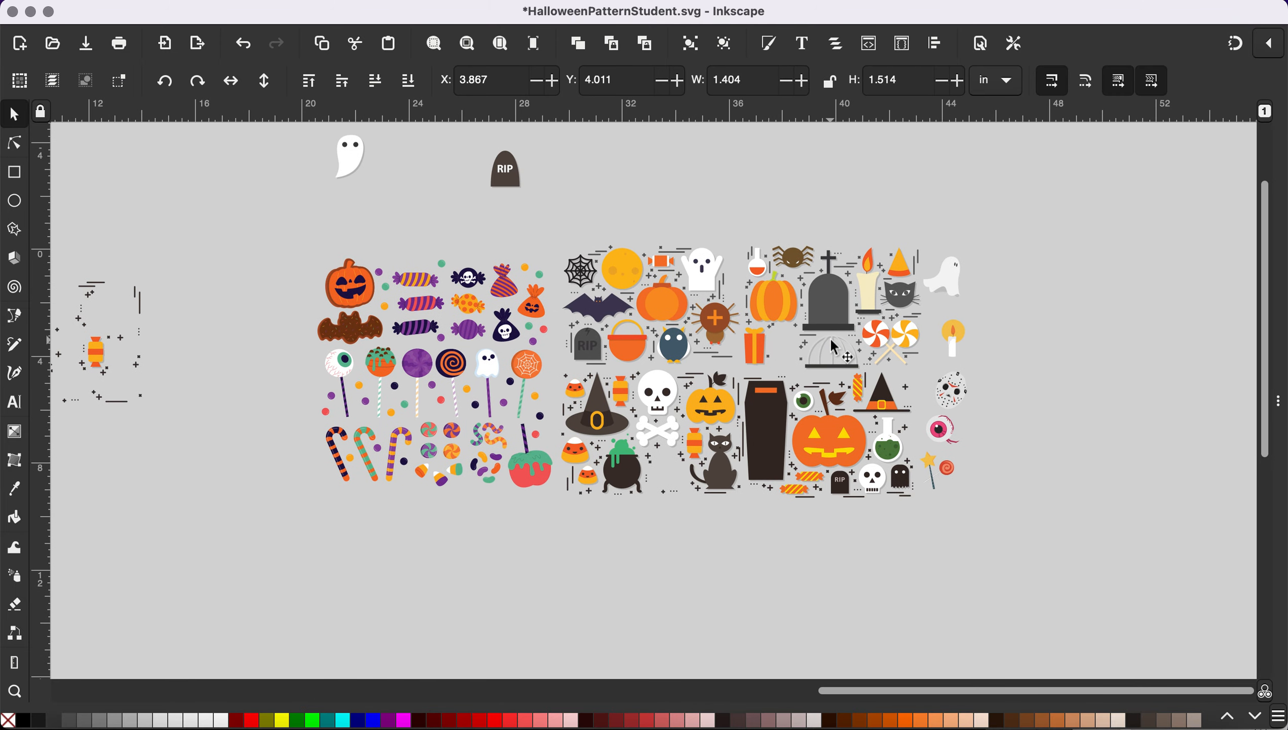
{"action": "left_click", "coordinate": [869, 299]}
{"action": "left_click", "coordinate": [827, 309], "text": "shift"}
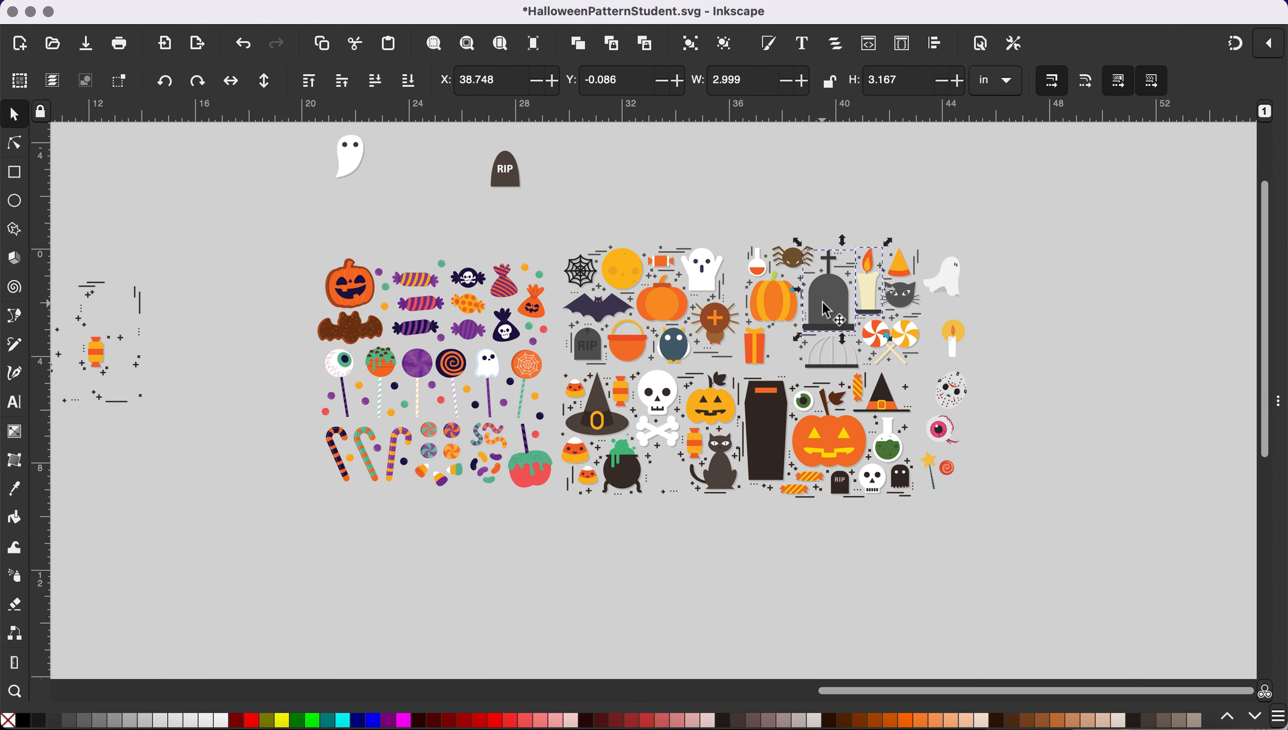
{"action": "left_click_drag", "start_coordinate": [827, 309], "coordinate": [146, 442]}
{"action": "scroll", "coordinate": [148, 434], "scroll_direction": "left", "scroll_amount": 10}
{"action": "scroll", "coordinate": [147, 434], "scroll_direction": "down", "scroll_amount": 2}
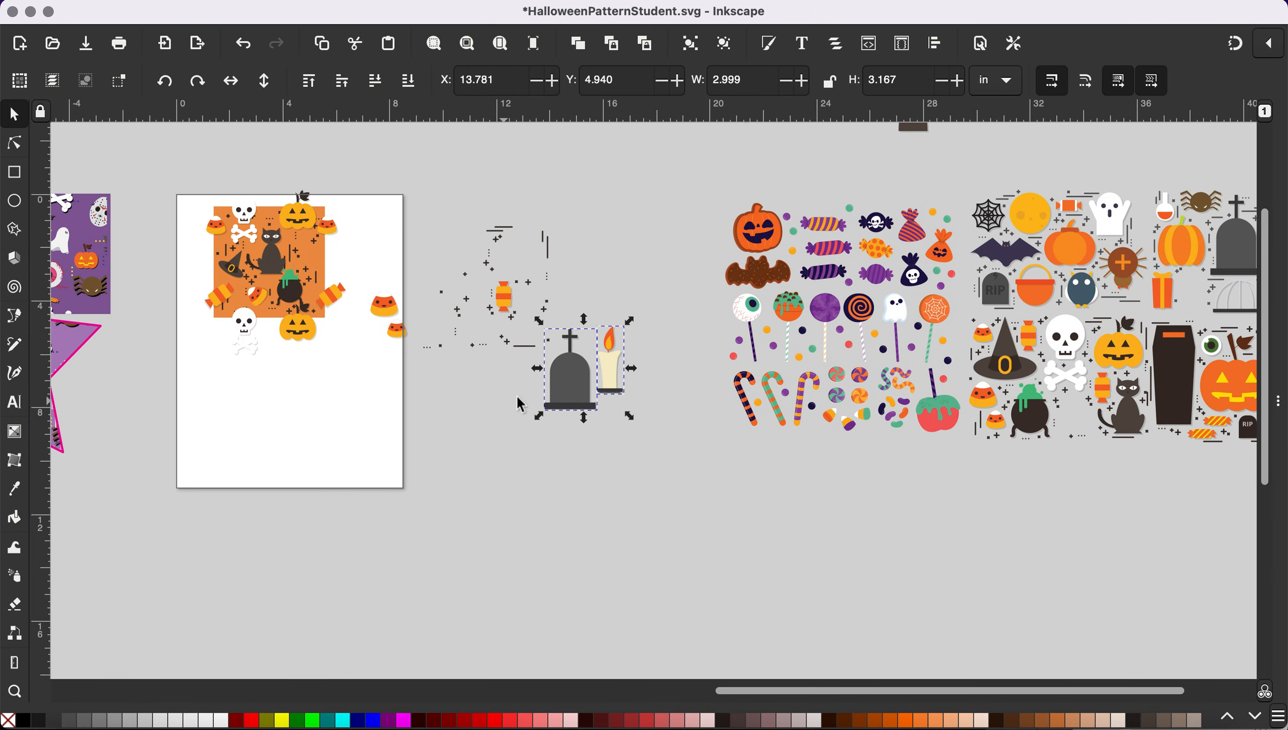
Move the copied tombstone and candle onto the orange tile and scale them together to about 1.25 × 1.32 in.
{"action": "left_click_drag", "start_coordinate": [568, 388], "coordinate": [320, 281]}
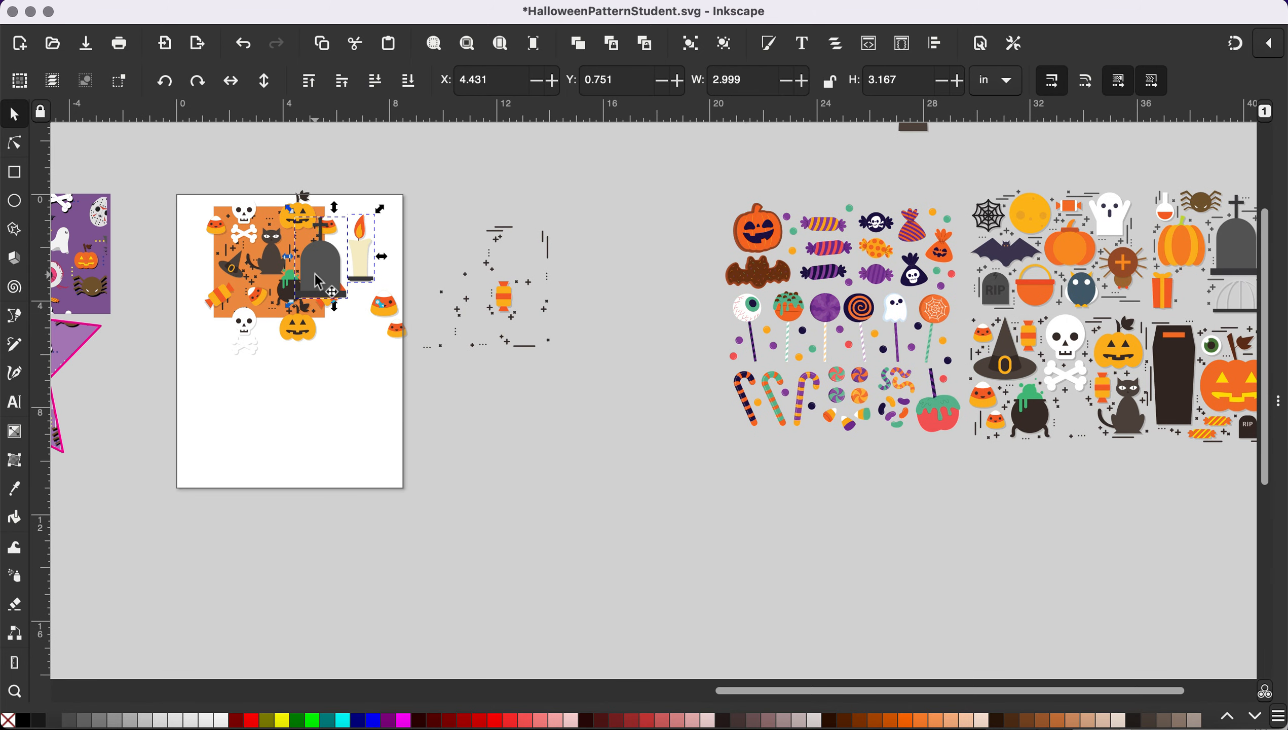
{"action": "scroll", "coordinate": [319, 281], "scroll_direction": "up", "scroll_amount": 2}
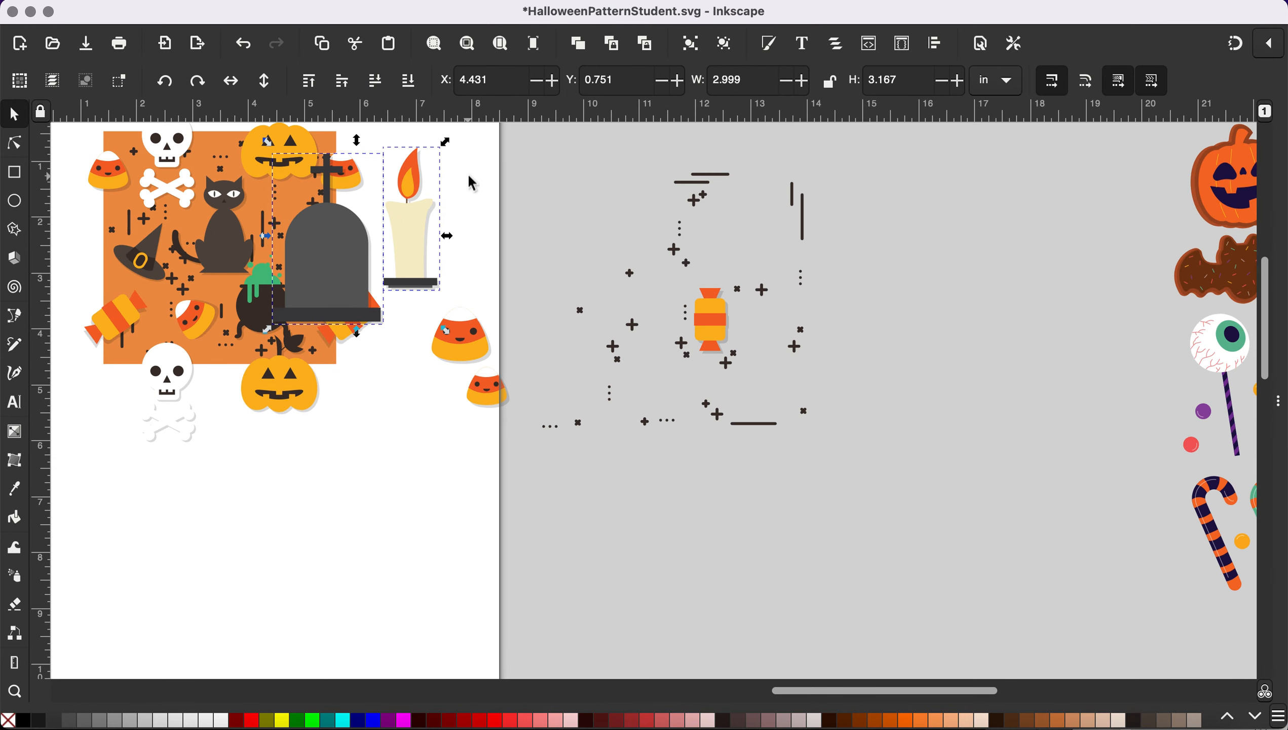
{"action": "left_click_drag", "start_coordinate": [446, 143], "coordinate": [353, 242]}
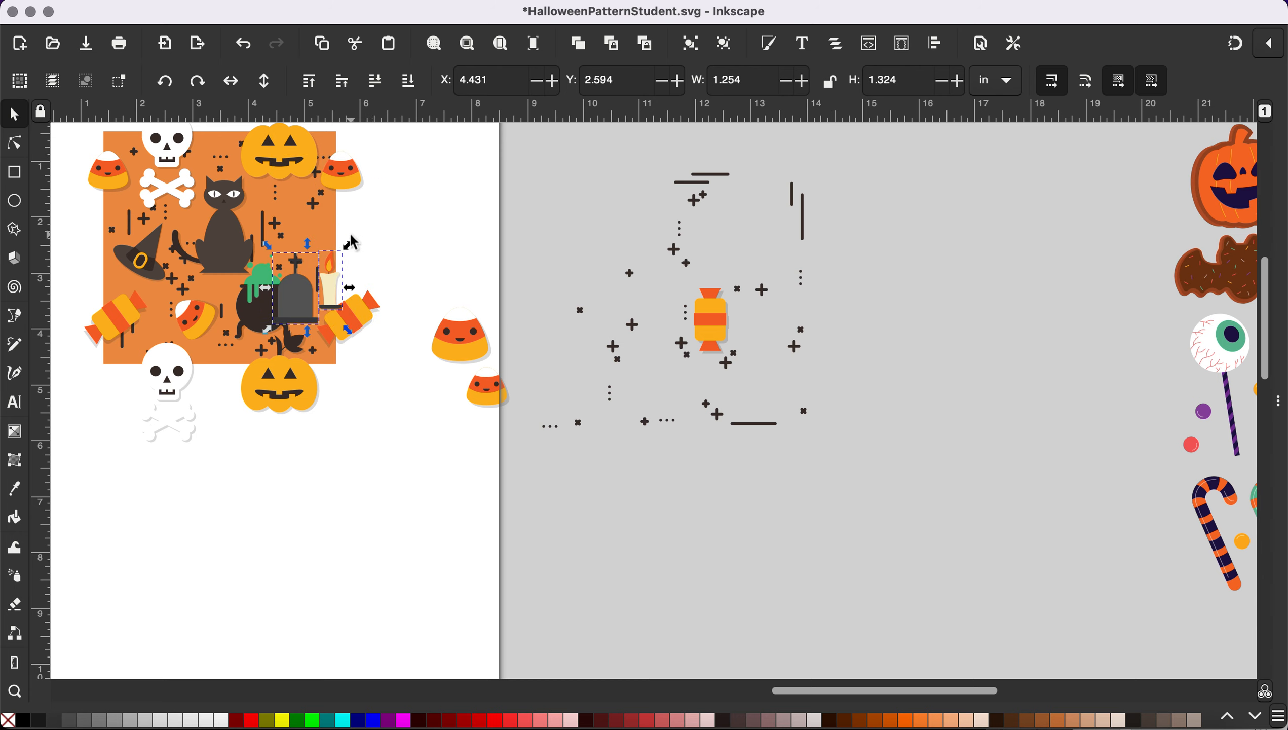
{"action": "scroll", "coordinate": [353, 243], "scroll_direction": "up", "scroll_amount": 1}
{"action": "scroll", "coordinate": [403, 285], "scroll_direction": "up", "scroll_amount": 1}
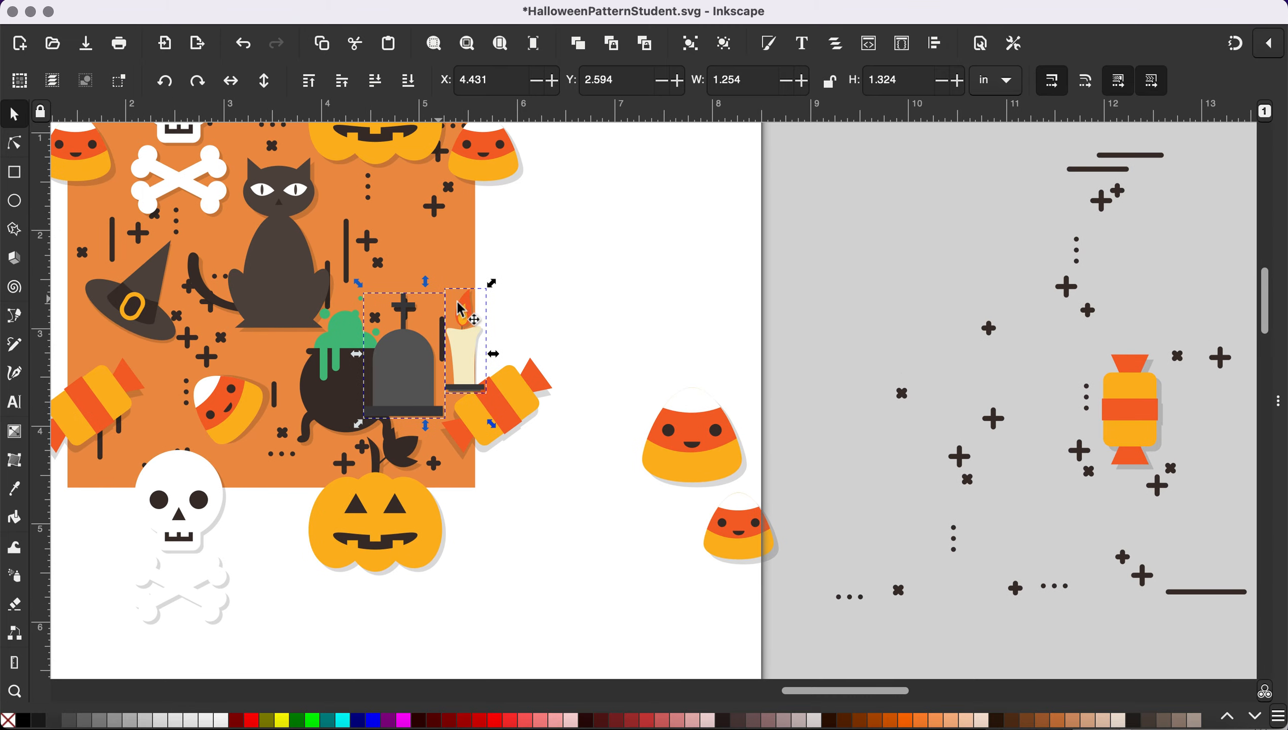
Place the candle between the cat and the tile's right edge, above the cauldron, and tilt it counter-clockwise.
{"action": "left_click", "coordinate": [604, 277]}
{"action": "left_click_drag", "start_coordinate": [472, 358], "coordinate": [407, 248]}
{"action": "left_click", "coordinate": [406, 248]}
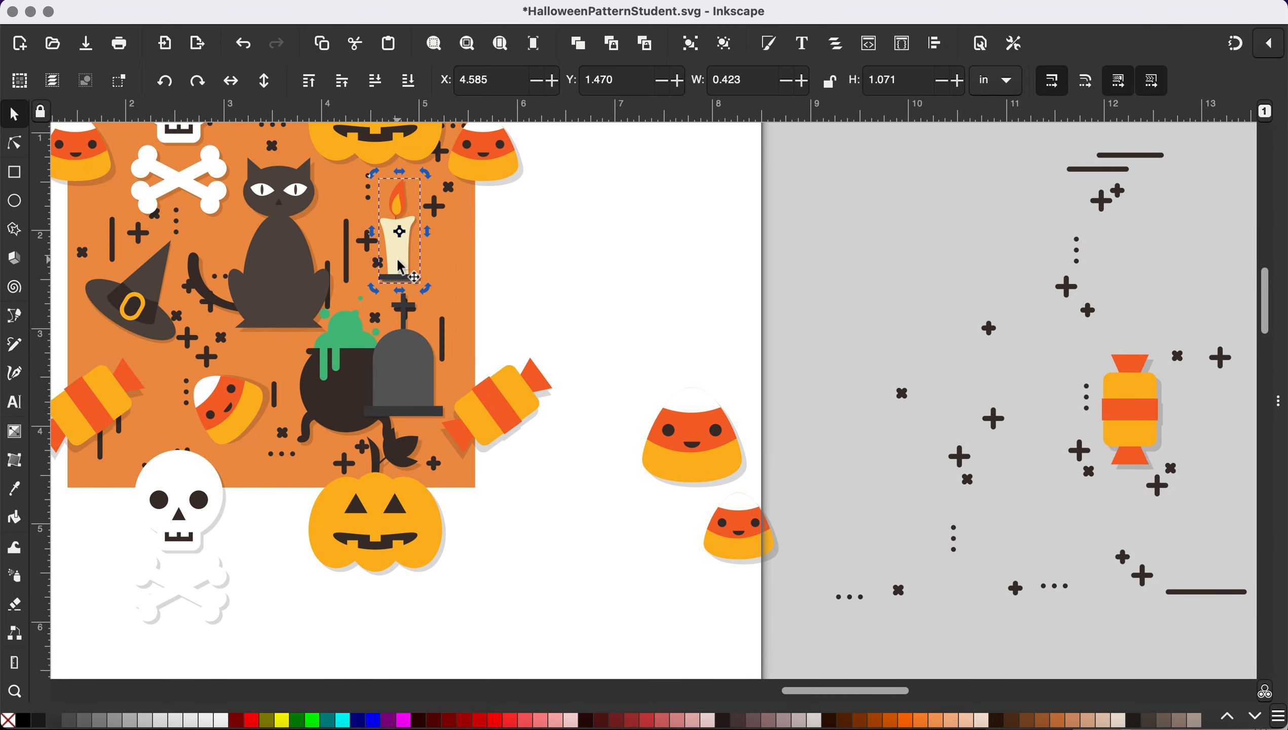
{"action": "left_click_drag", "start_coordinate": [428, 292], "coordinate": [376, 264]}
Rotate the tombstone slightly clockwise and place it across the tile's right edge at about X 4.87, Y 1.84 in.
{"action": "left_click_drag", "start_coordinate": [421, 370], "coordinate": [438, 302]}
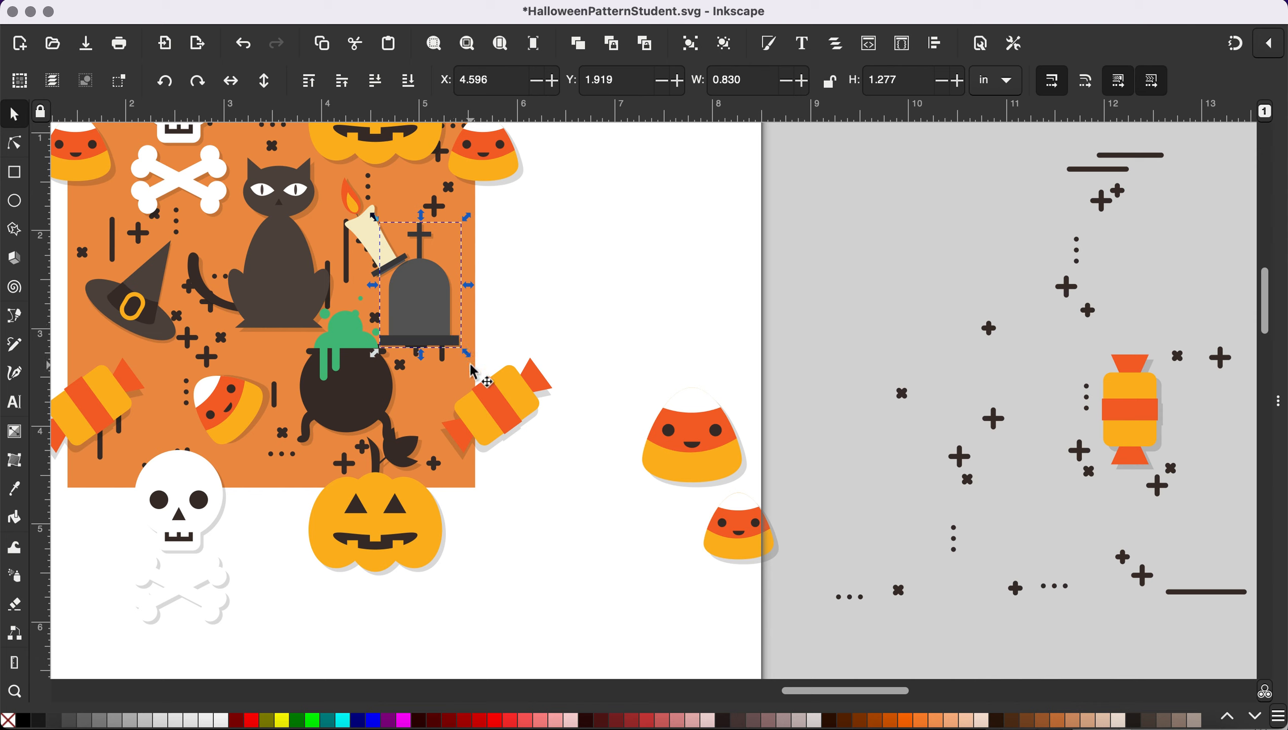
{"action": "mouse_move", "coordinate": [468, 354]}
{"action": "left_mouse_down"}
{"action": "mouse_move", "coordinate": [455, 349]}
{"action": "mouse_move", "coordinate": [468, 357]}
{"action": "left_mouse_up"}
{"action": "left_click_drag", "start_coordinate": [432, 316], "coordinate": [450, 324]}
{"action": "left_click", "coordinate": [443, 310]}
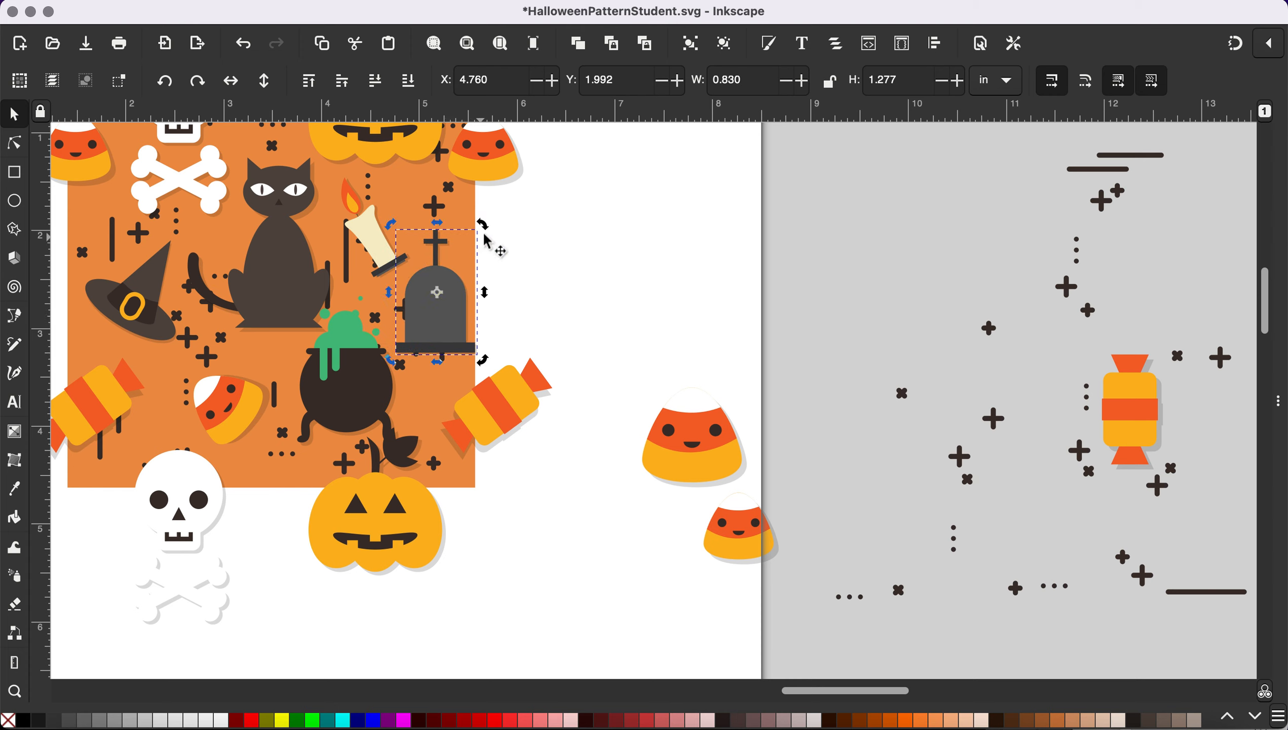
{"action": "left_click_drag", "start_coordinate": [484, 225], "coordinate": [498, 239]}
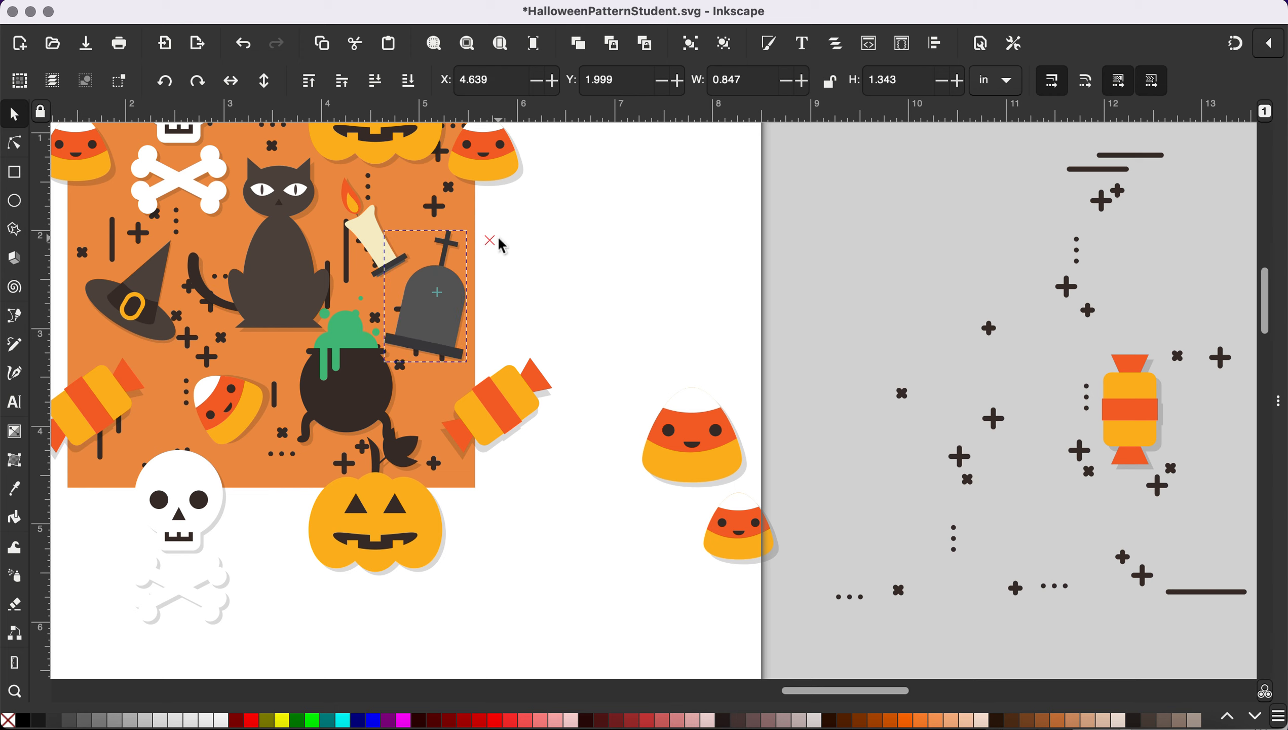
{"action": "left_click_drag", "start_coordinate": [441, 298], "coordinate": [468, 290]}
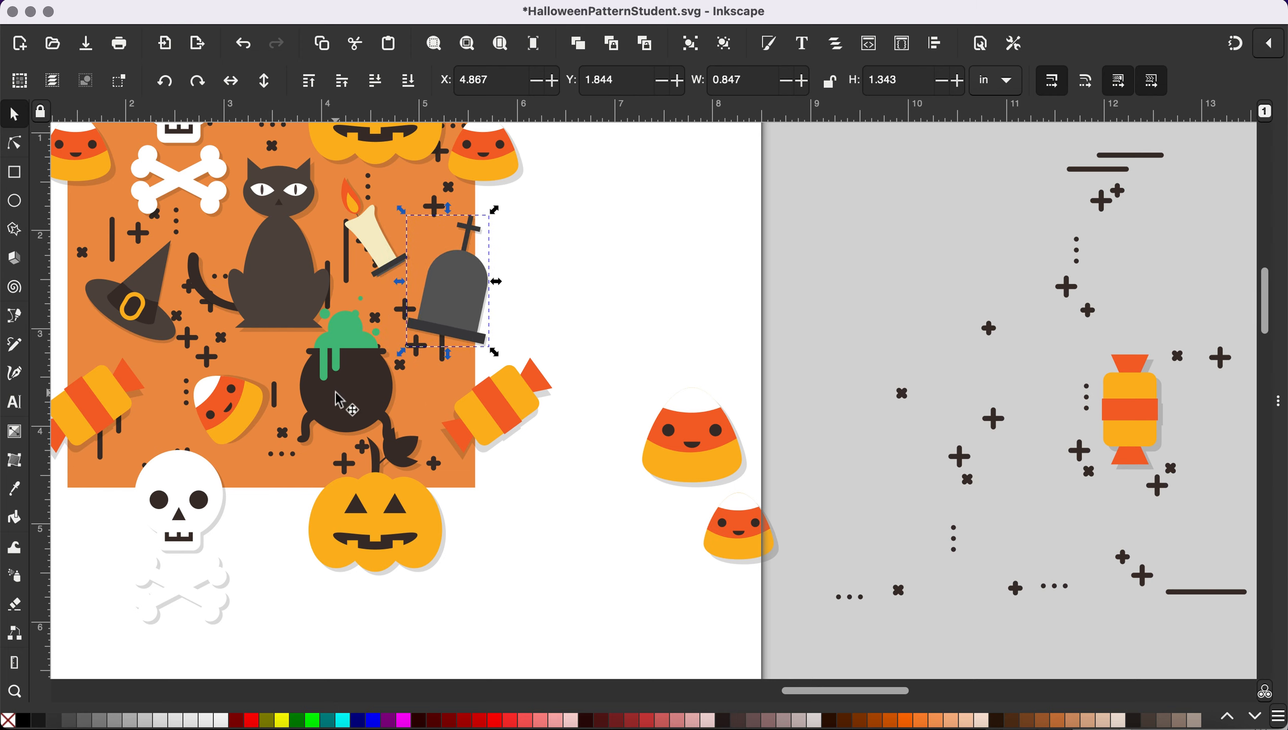
Nudge the witch hat slightly right and up, away from the tile's left edge.
{"action": "scroll", "coordinate": [350, 405], "scroll_direction": "left", "scroll_amount": 3}
{"action": "scroll", "coordinate": [342, 406], "scroll_direction": "right", "scroll_amount": 2}
{"action": "scroll", "coordinate": [335, 397], "scroll_direction": "up", "scroll_amount": 2}
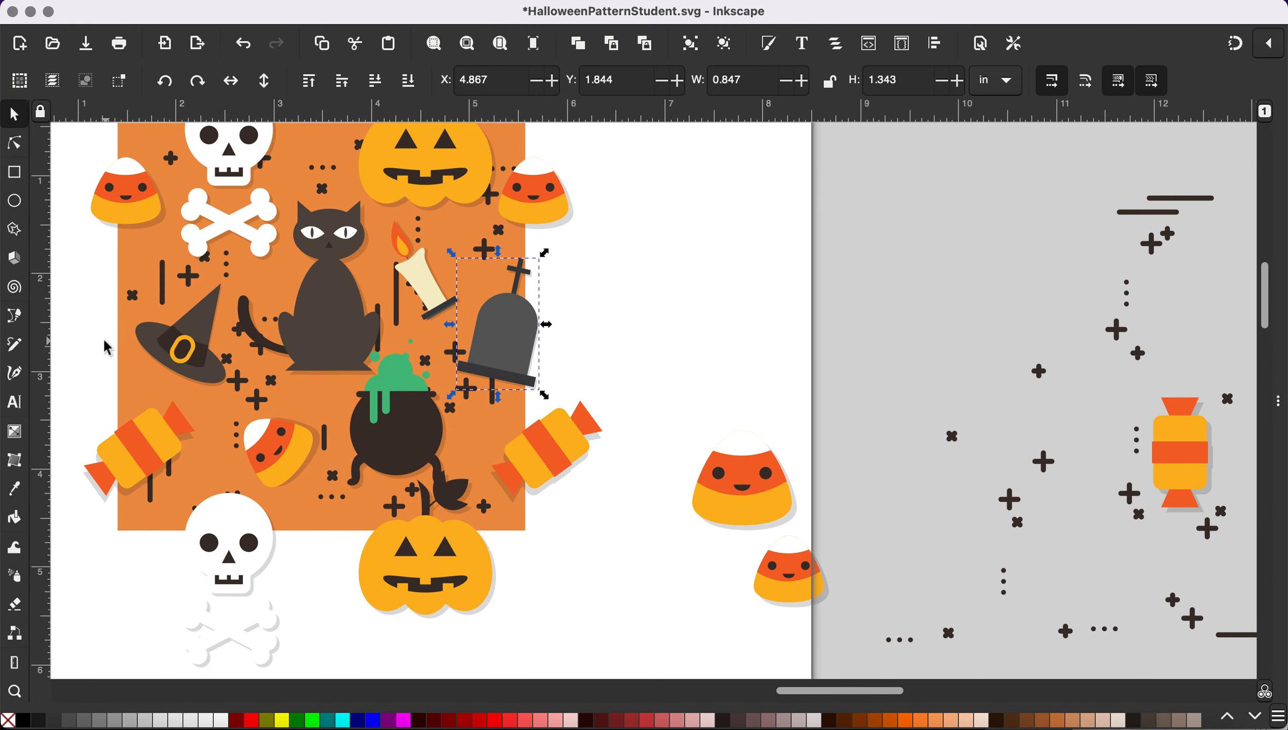
{"action": "left_click_drag", "start_coordinate": [179, 329], "coordinate": [189, 323]}
Duplicate the tombstone on the tile's right edge and shift the copy 400 px left onto the opposite edge.
{"action": "left_click", "coordinate": [502, 320]}
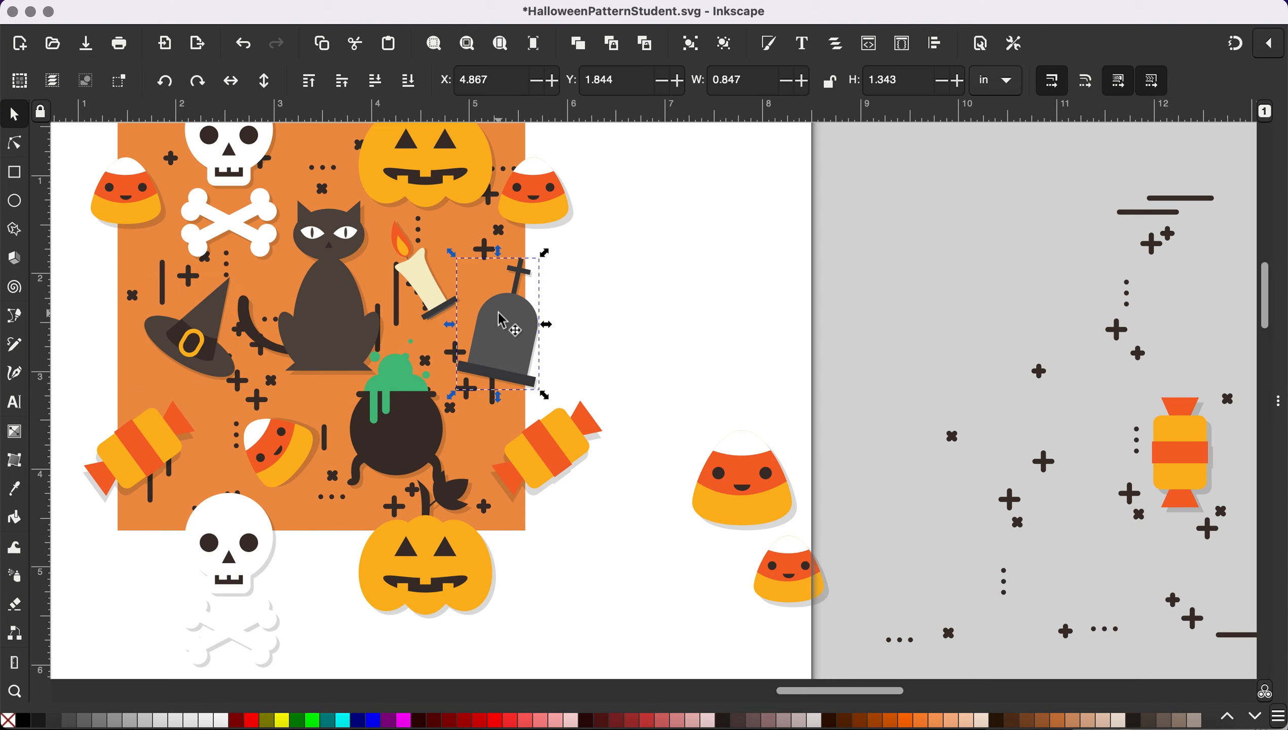
{"action": "key", "text": "ctrl+d"}
{"action": "key", "text": "Left"}
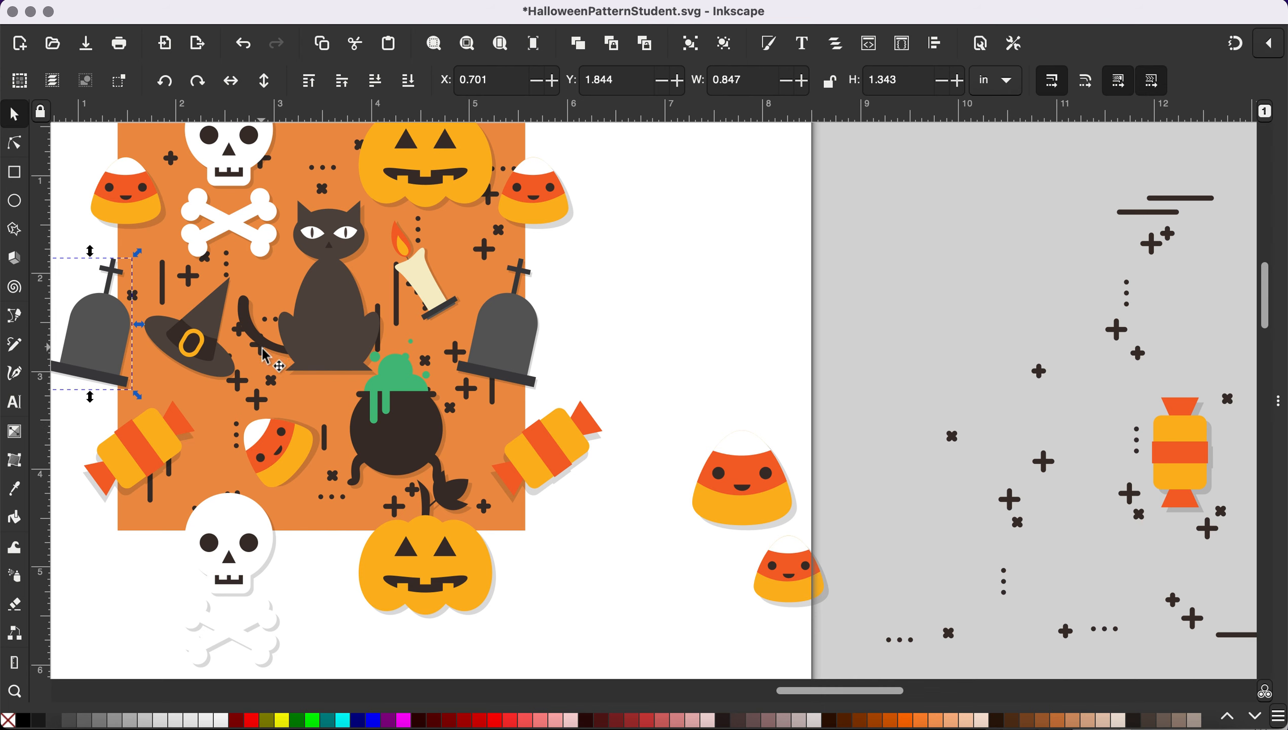
{"action": "scroll", "coordinate": [341, 483], "scroll_direction": "up", "scroll_amount": 1}
{"action": "scroll", "coordinate": [341, 483], "scroll_direction": "up", "scroll_amount": 5}
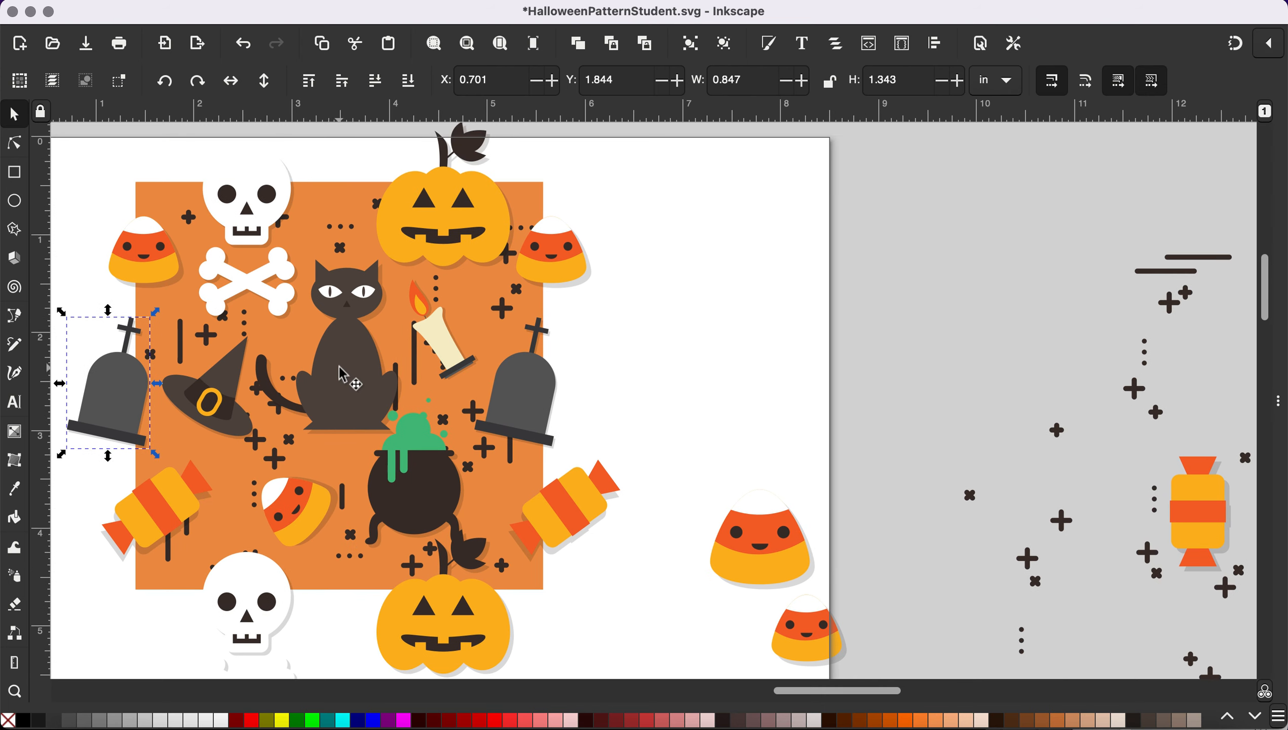
Duplicate the orange background square and raise the copy above all the icons.
{"action": "left_click", "coordinate": [749, 390]}
{"action": "scroll", "coordinate": [744, 388], "scroll_direction": "down", "scroll_amount": 3}
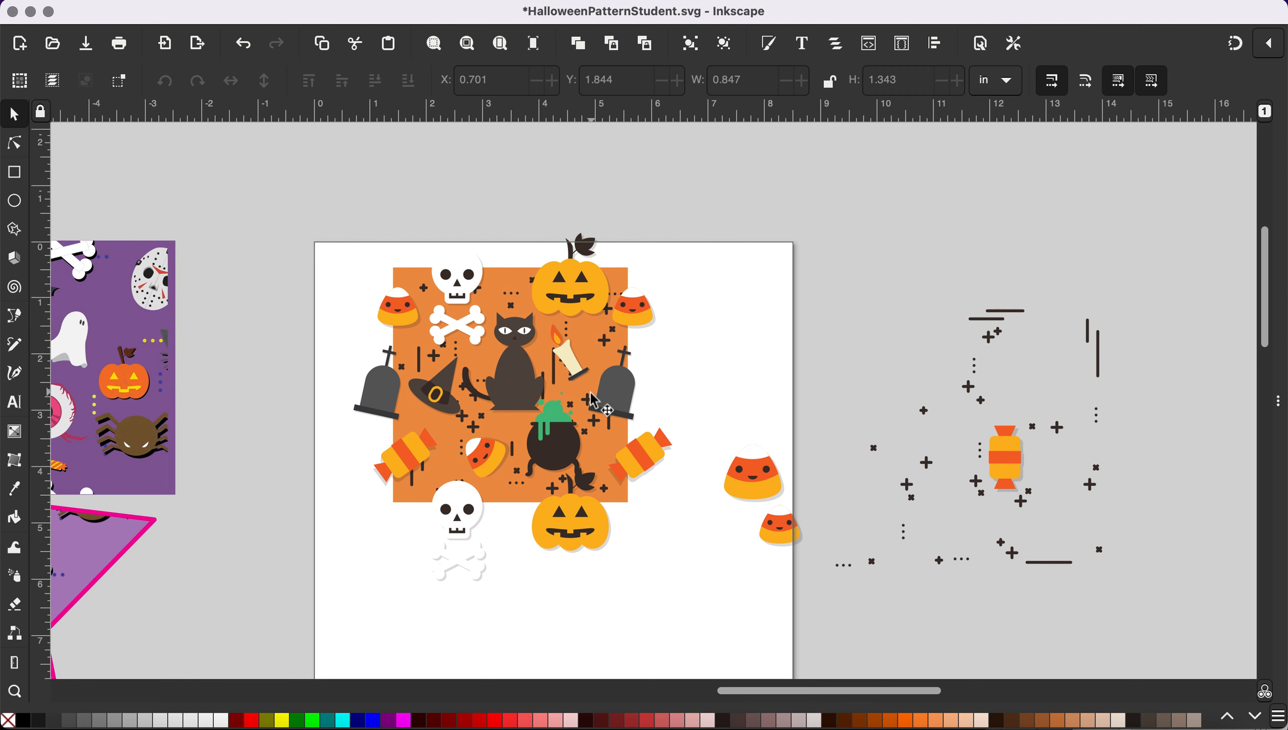
{"action": "scroll", "coordinate": [642, 266], "scroll_direction": "up", "scroll_amount": 1}
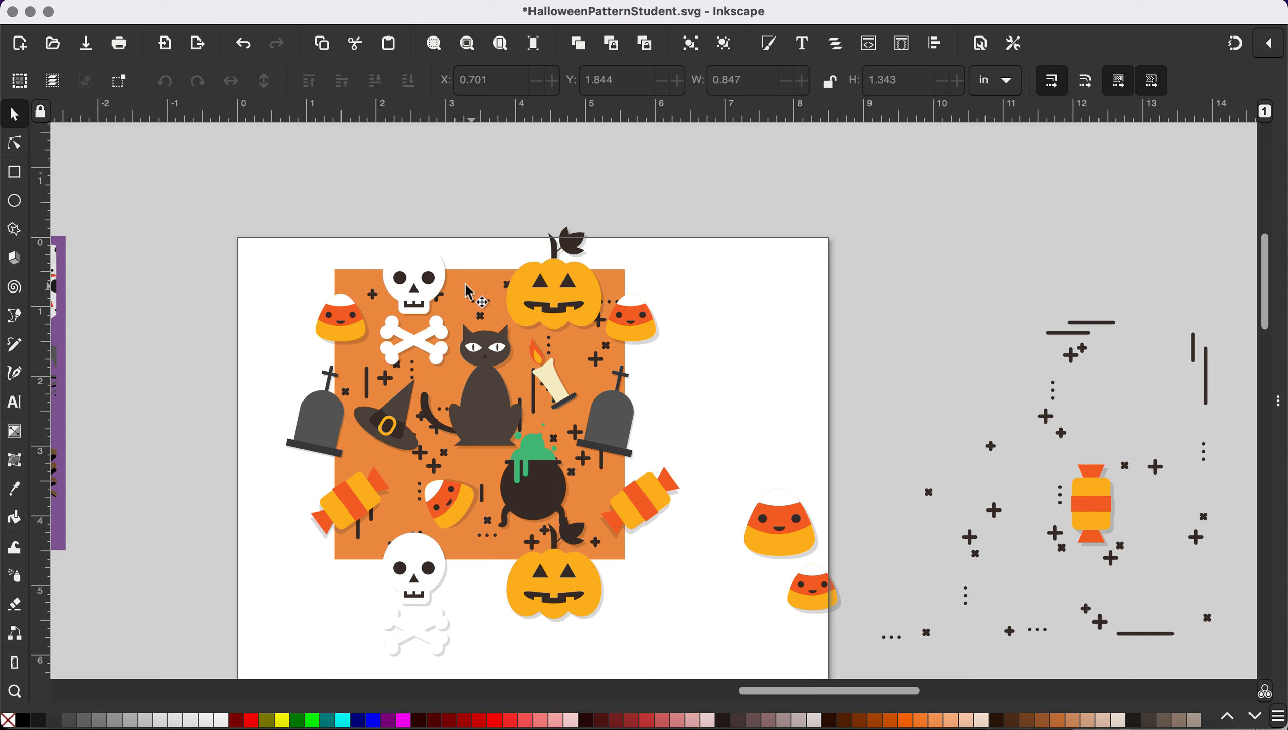
{"action": "left_click", "coordinate": [584, 499]}
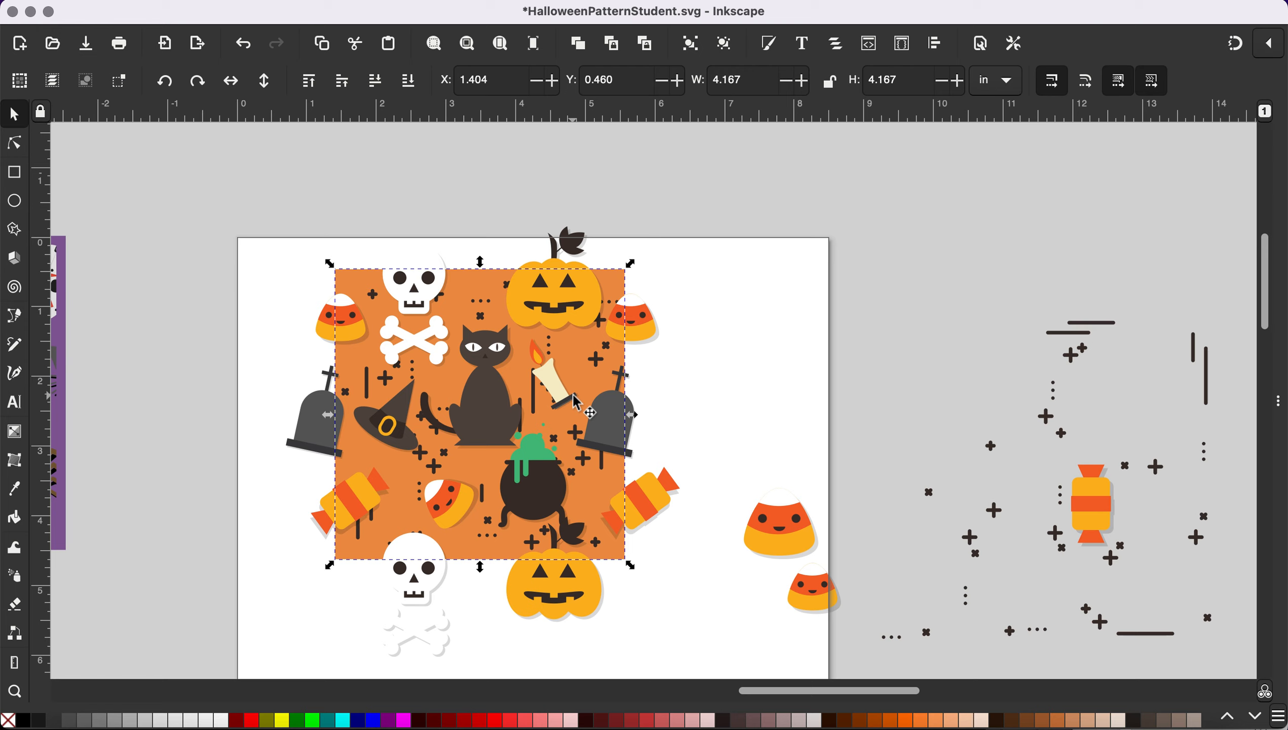
{"action": "key", "text": "Home"}
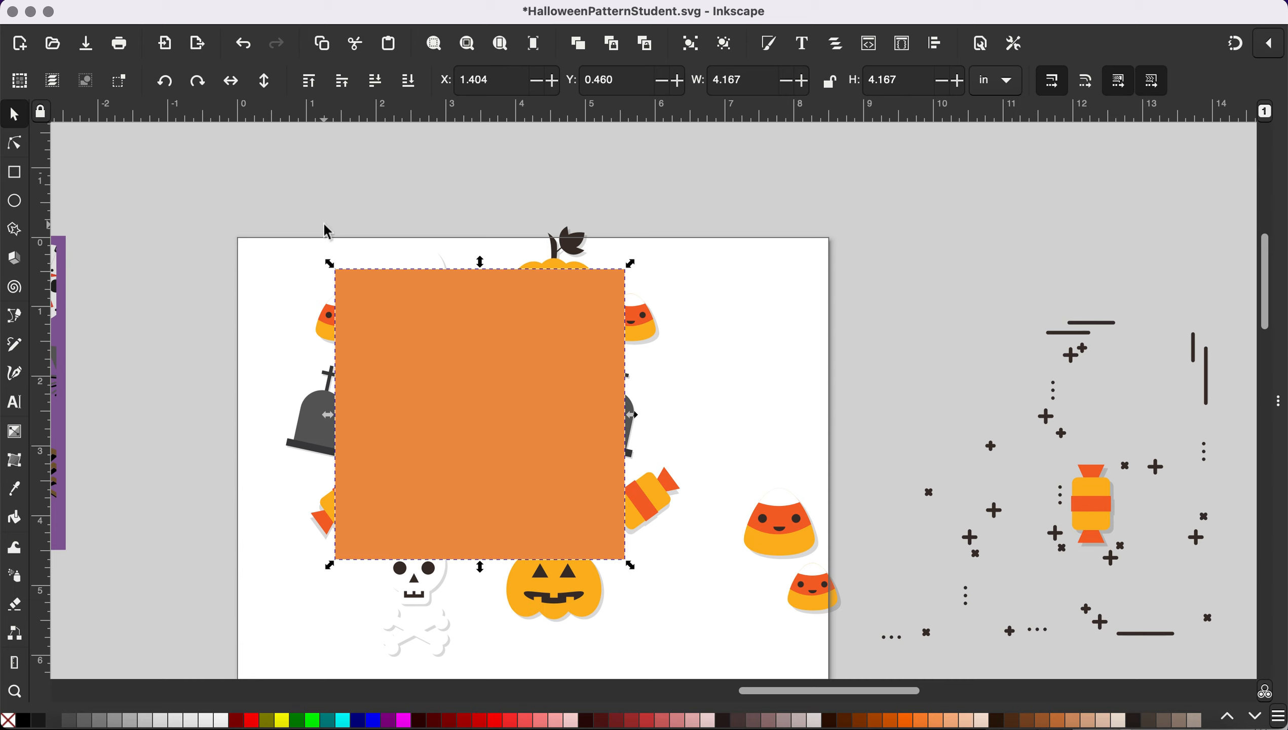
Clip all of the tile's artwork to the topmost orange square.
{"action": "left_click_drag", "start_coordinate": [263, 190], "coordinate": [715, 522]}
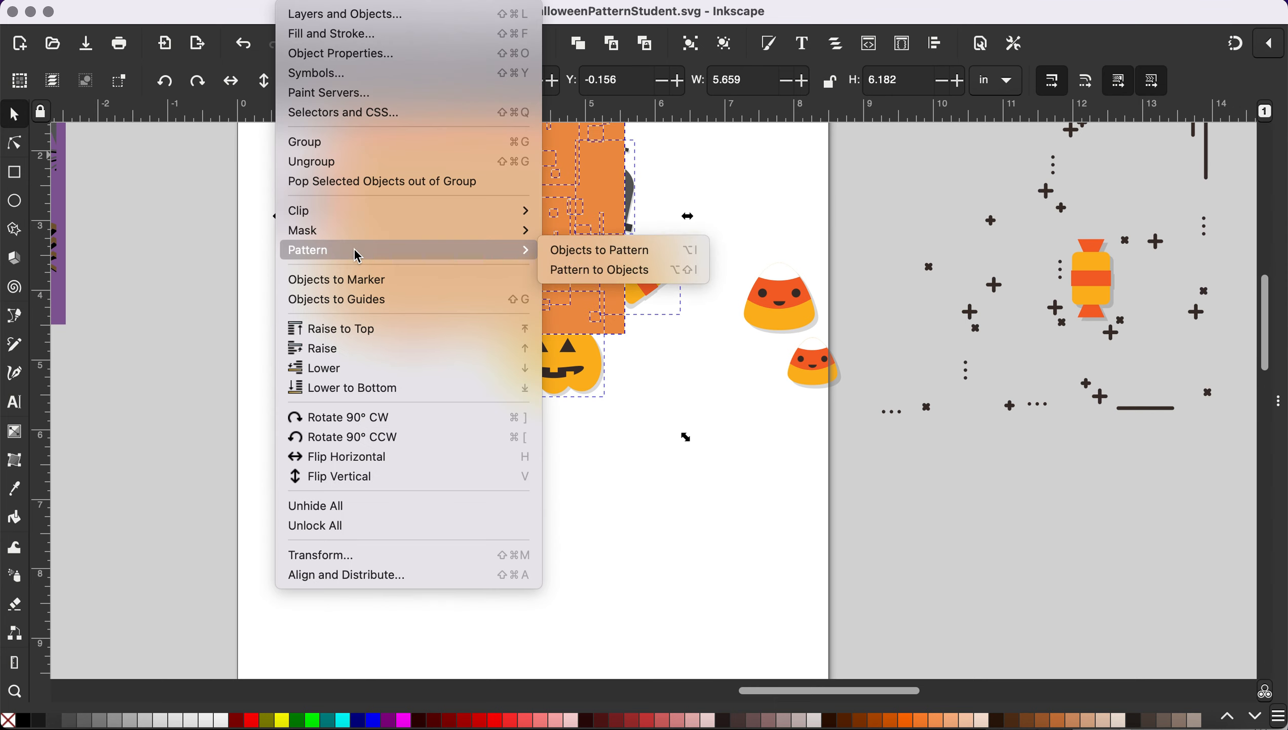
{"action": "mouse_move", "coordinate": [354, 218]}
{"action": "left_click", "coordinate": [647, 210]}
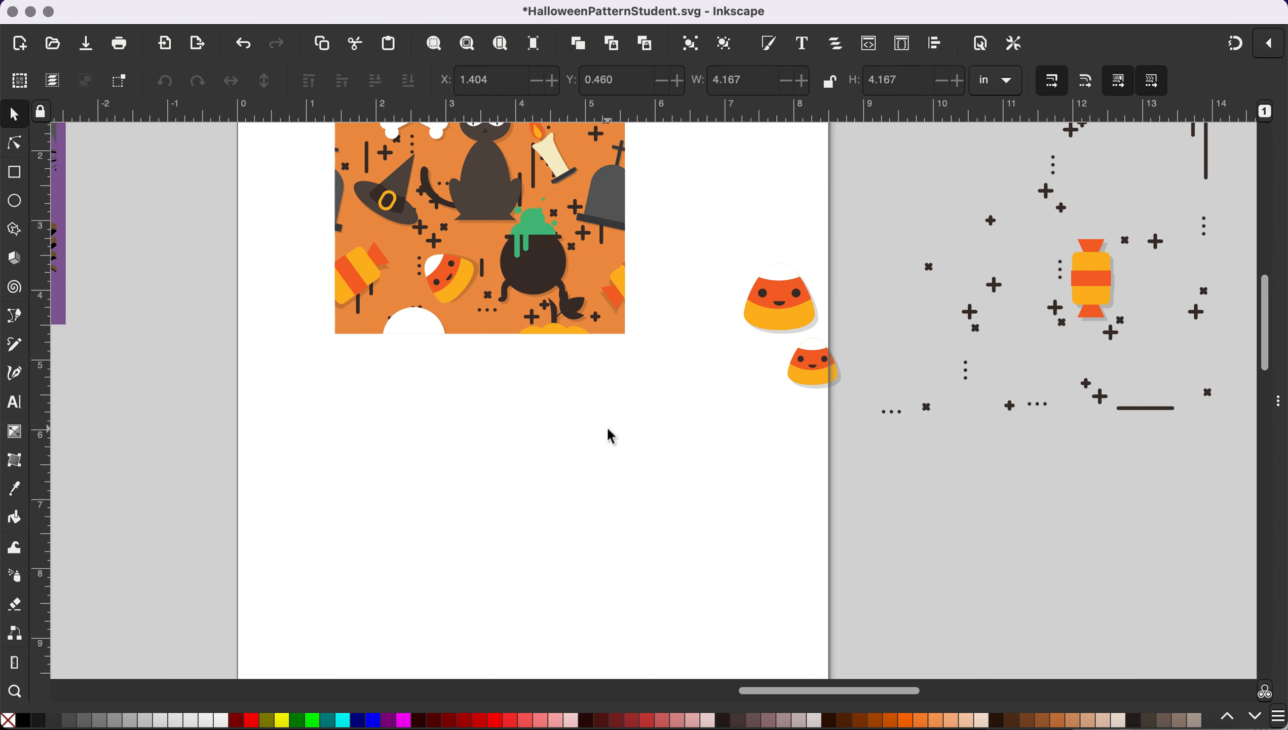
{"action": "scroll", "coordinate": [610, 435], "scroll_direction": "up", "scroll_amount": 8}
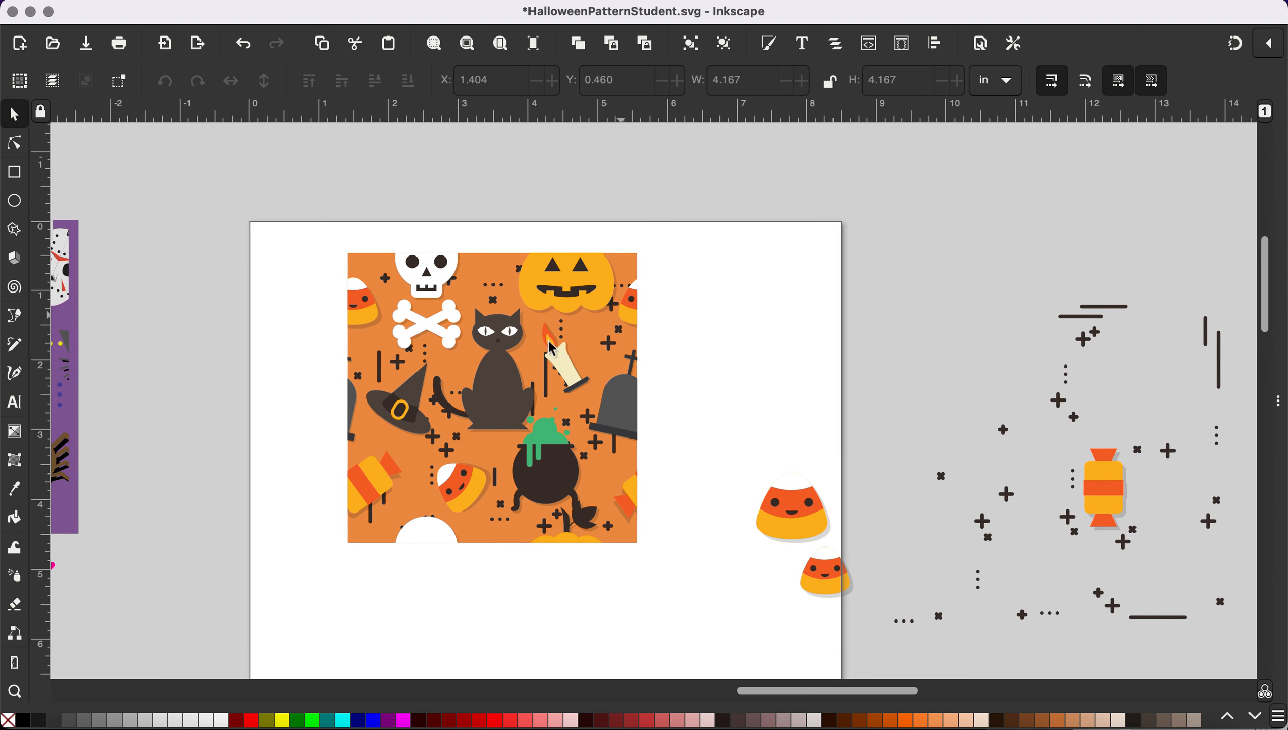
{"action": "scroll", "coordinate": [547, 340], "scroll_direction": "up", "scroll_amount": 2}
{"action": "scroll", "coordinate": [607, 485], "scroll_direction": "down", "scroll_amount": 2}
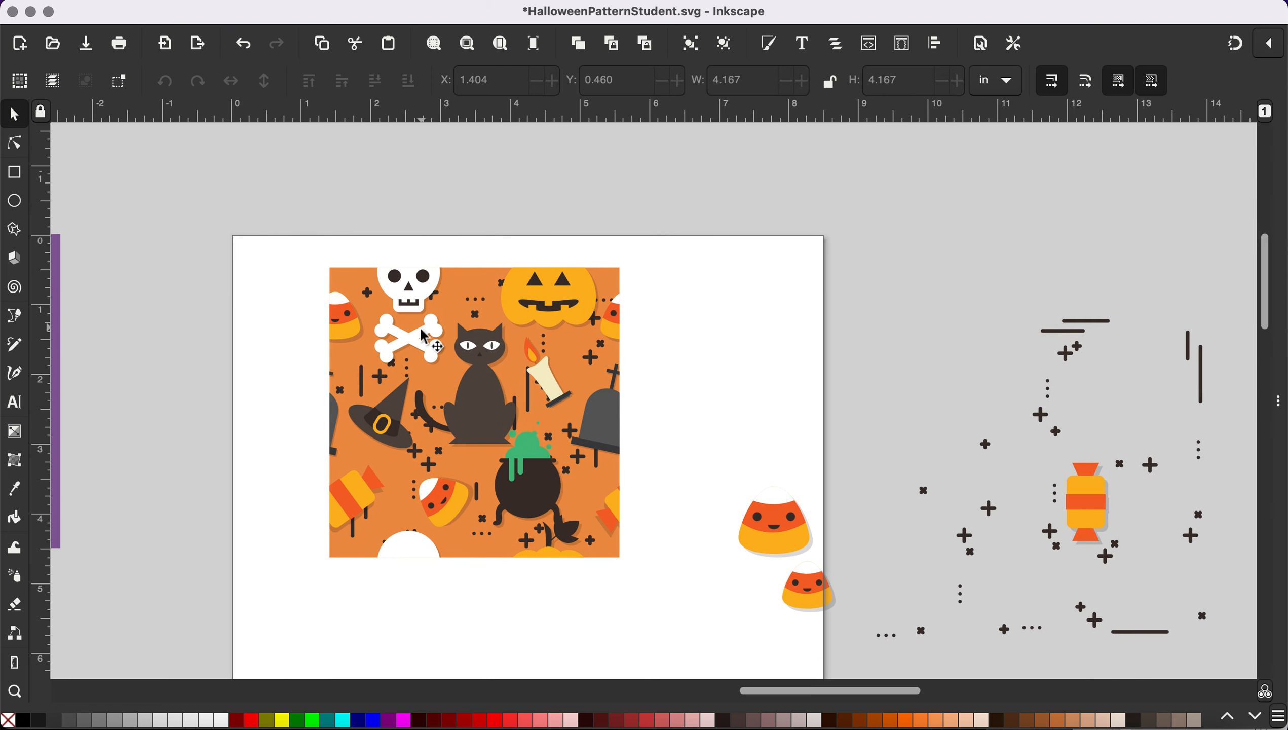
Convert all the clipped tile artwork into a pattern with Objects to Pattern.
{"action": "left_click_drag", "start_coordinate": [309, 177], "coordinate": [693, 608]}
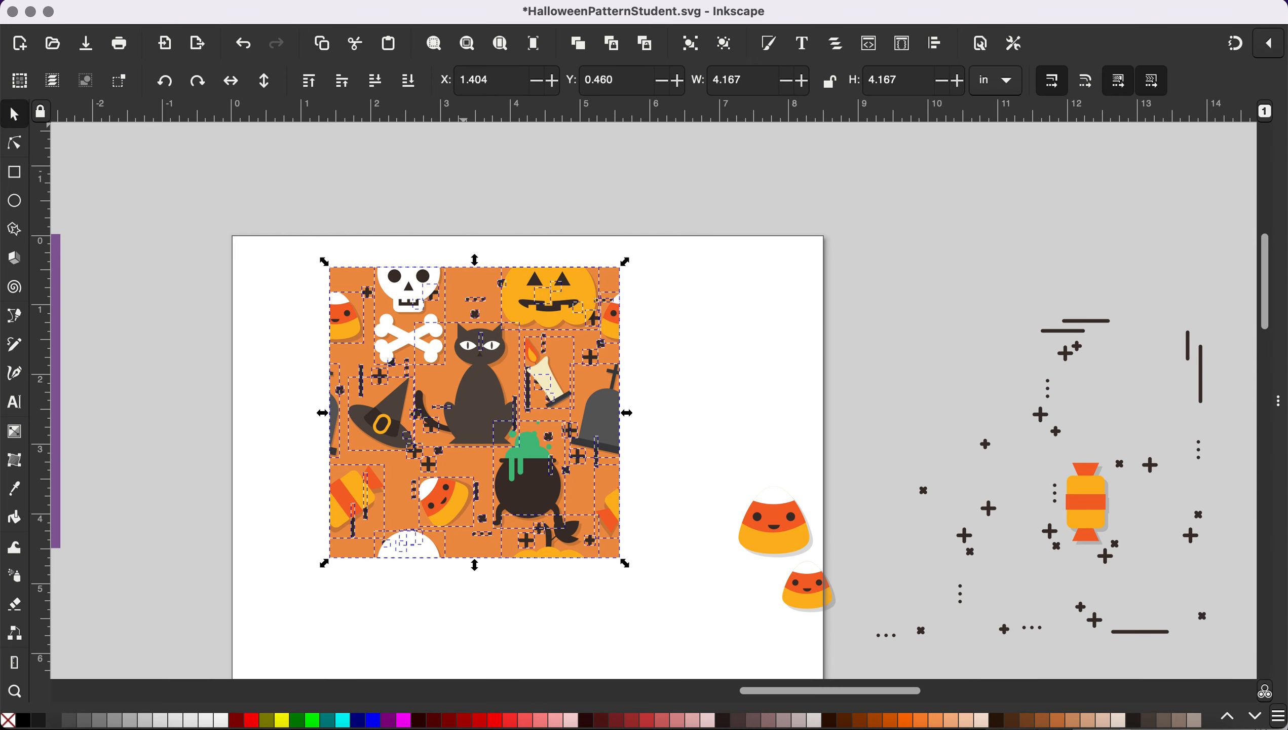
{"action": "left_click", "coordinate": [302, 1]}
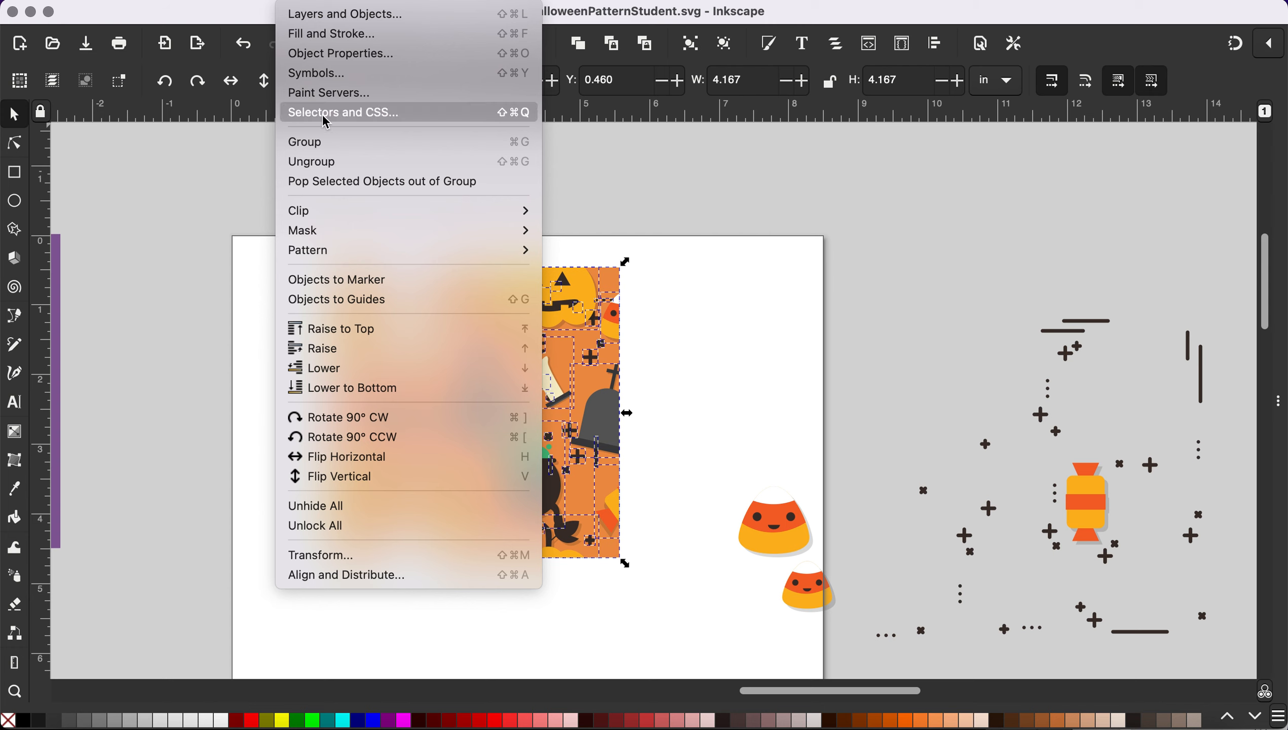
{"action": "mouse_move", "coordinate": [341, 248]}
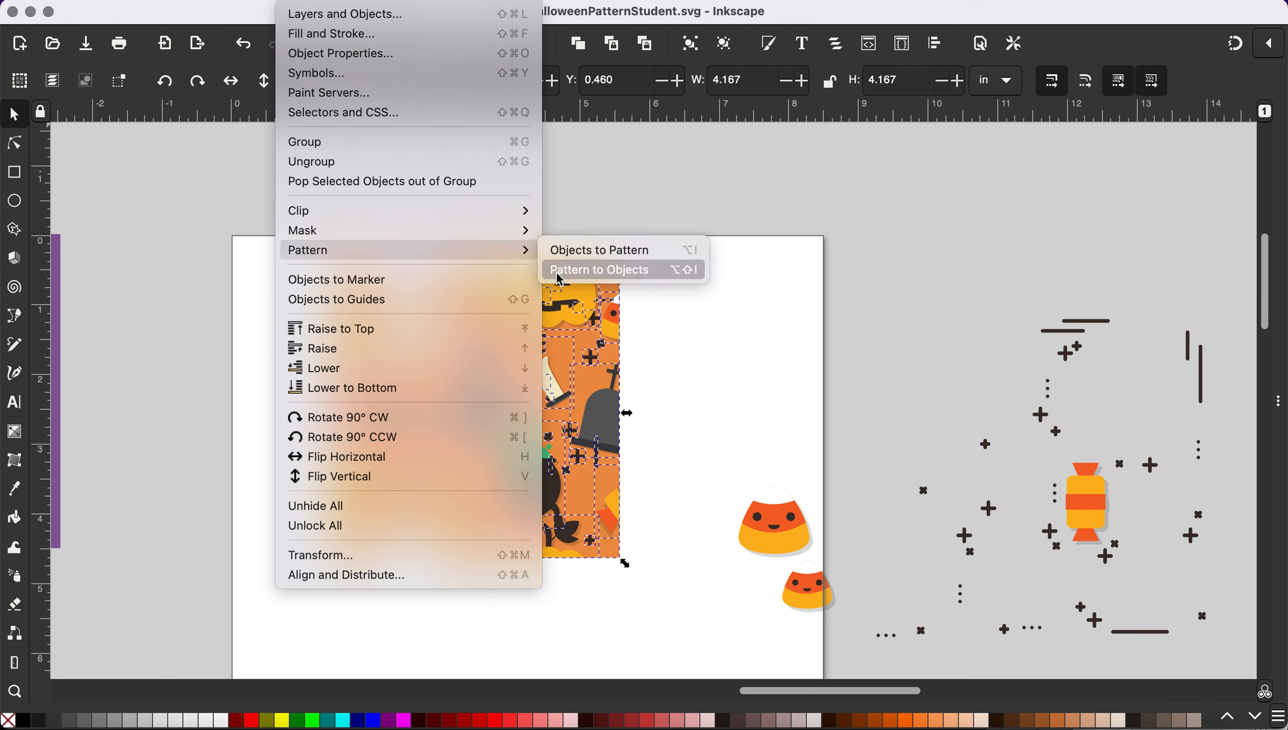
{"action": "left_click", "coordinate": [591, 251]}
{"action": "scroll", "coordinate": [812, 286], "scroll_direction": "right", "scroll_amount": 5}
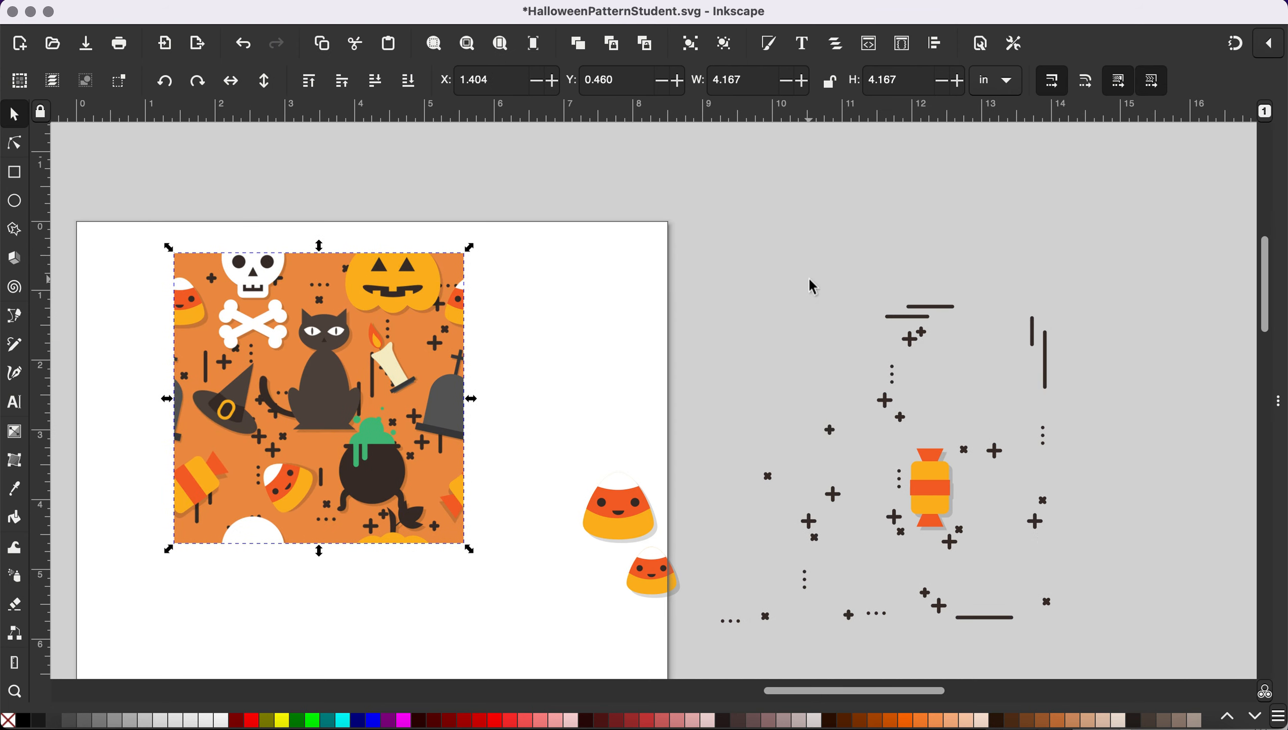
Draw a large five-pointed star about 7.37 × 7.05 in, overlapping the page's upper right corner.
{"action": "left_click", "coordinate": [13, 172]}
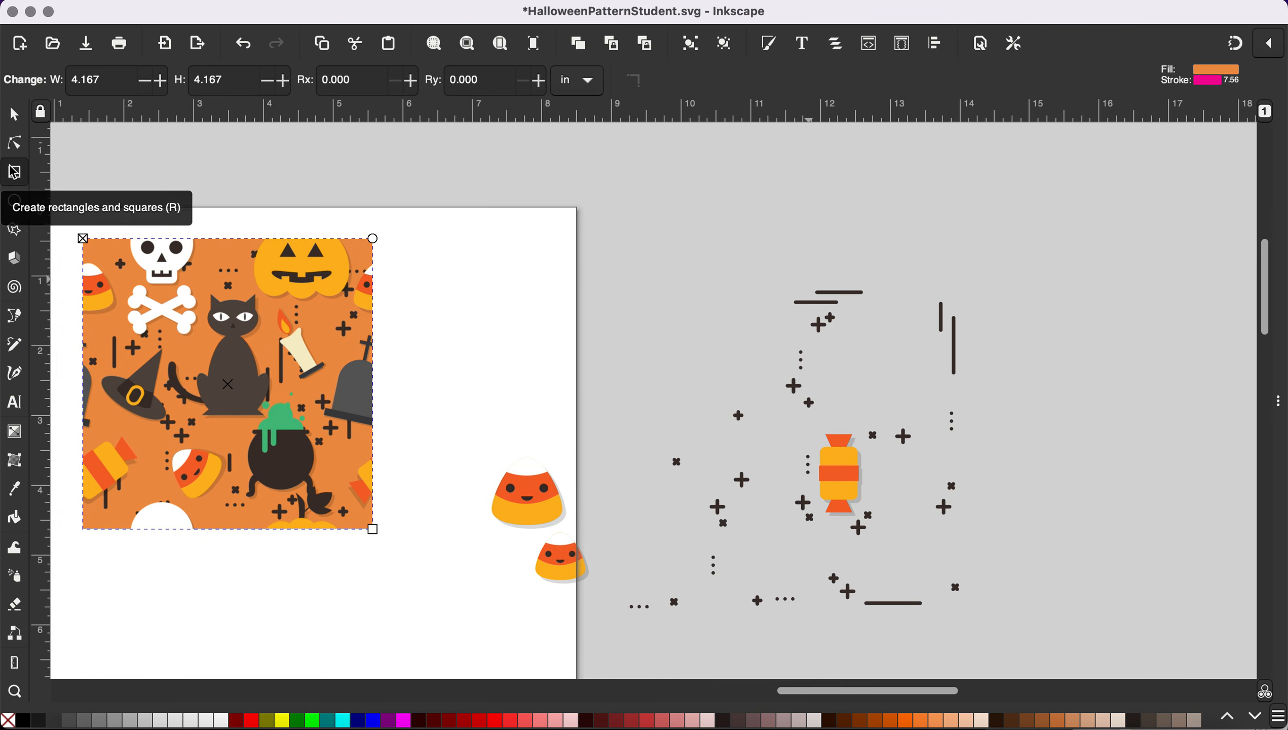
{"action": "left_click", "coordinate": [13, 231]}
{"action": "left_click_drag", "start_coordinate": [538, 179], "coordinate": [696, 394]}
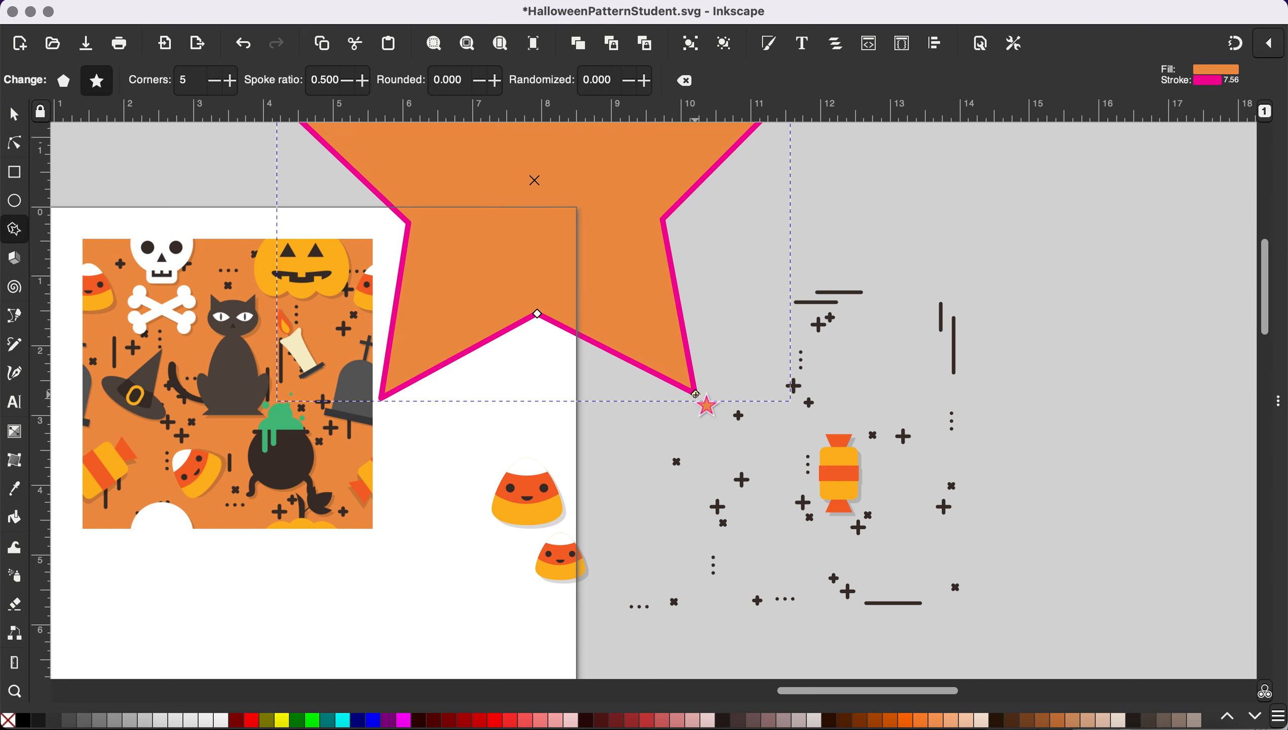
{"action": "left_click", "coordinate": [14, 115]}
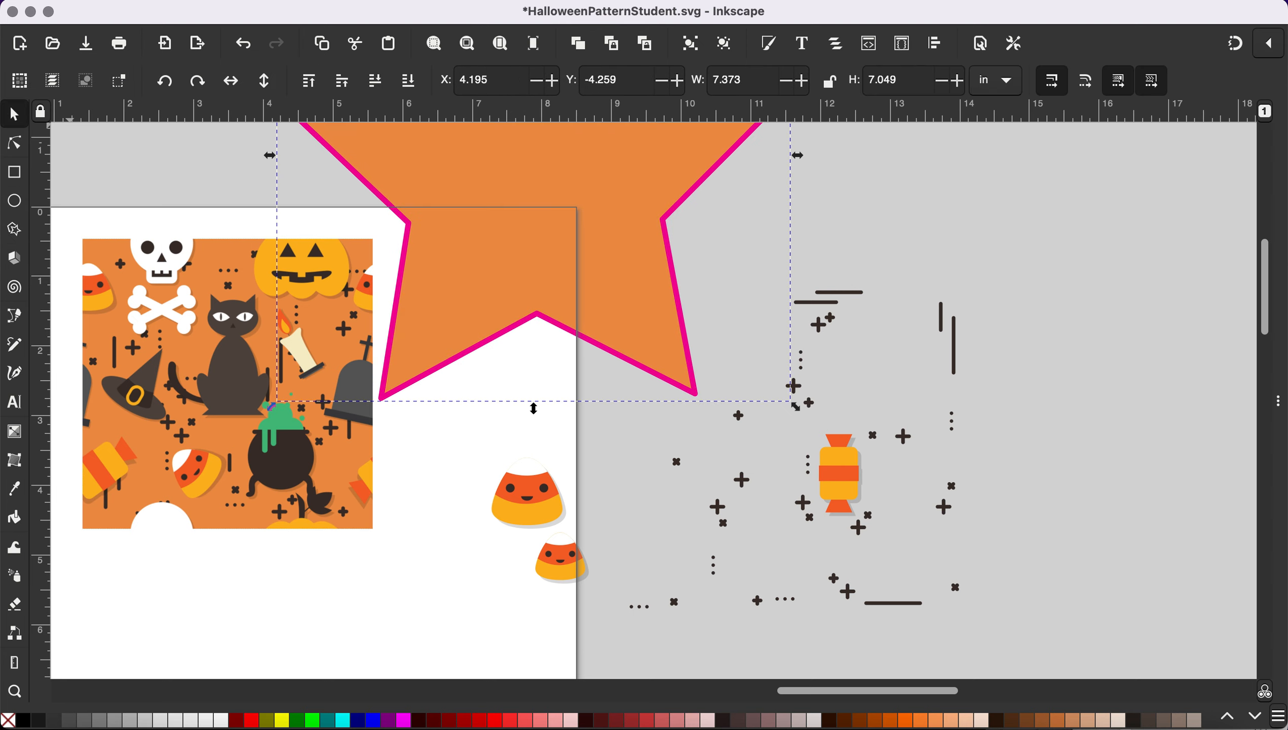
Fill the star with the Halloween pattern pattern58899 and remove its pink stroke.
{"action": "left_click", "coordinate": [302, 1]}
{"action": "left_click", "coordinate": [319, 41]}
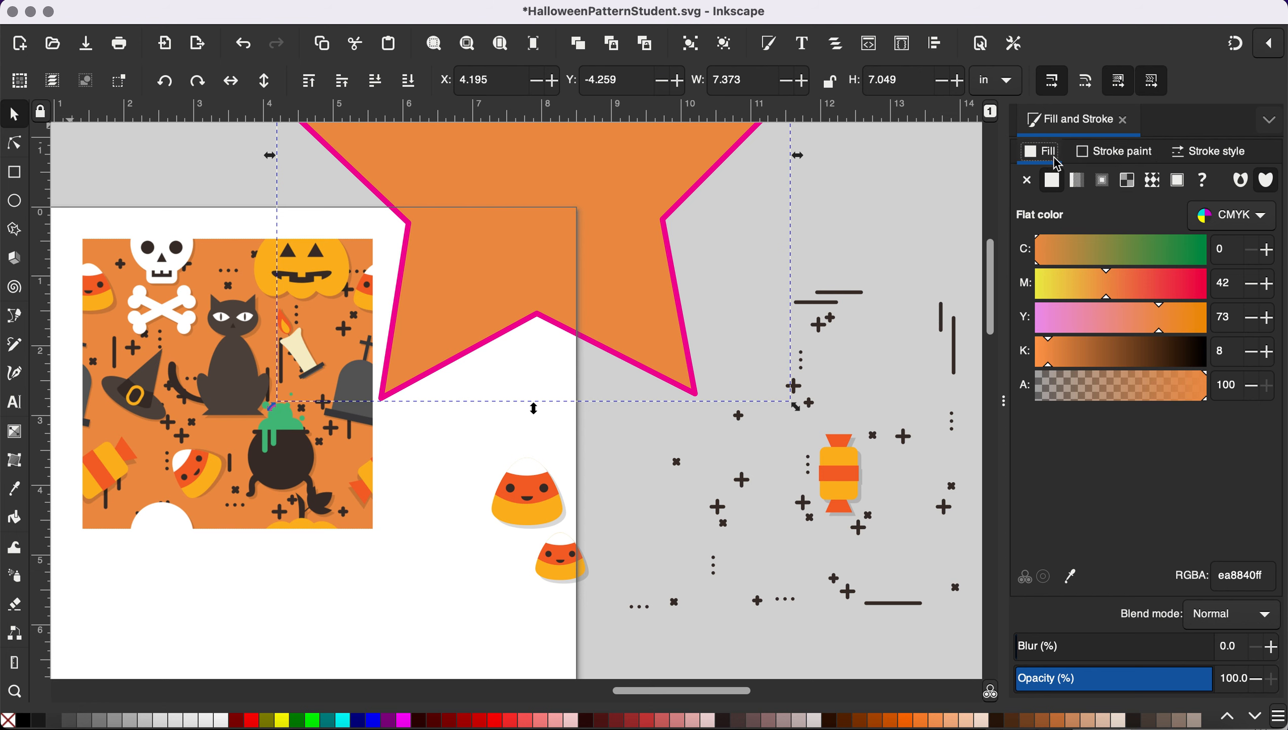
{"action": "left_click", "coordinate": [1154, 185]}
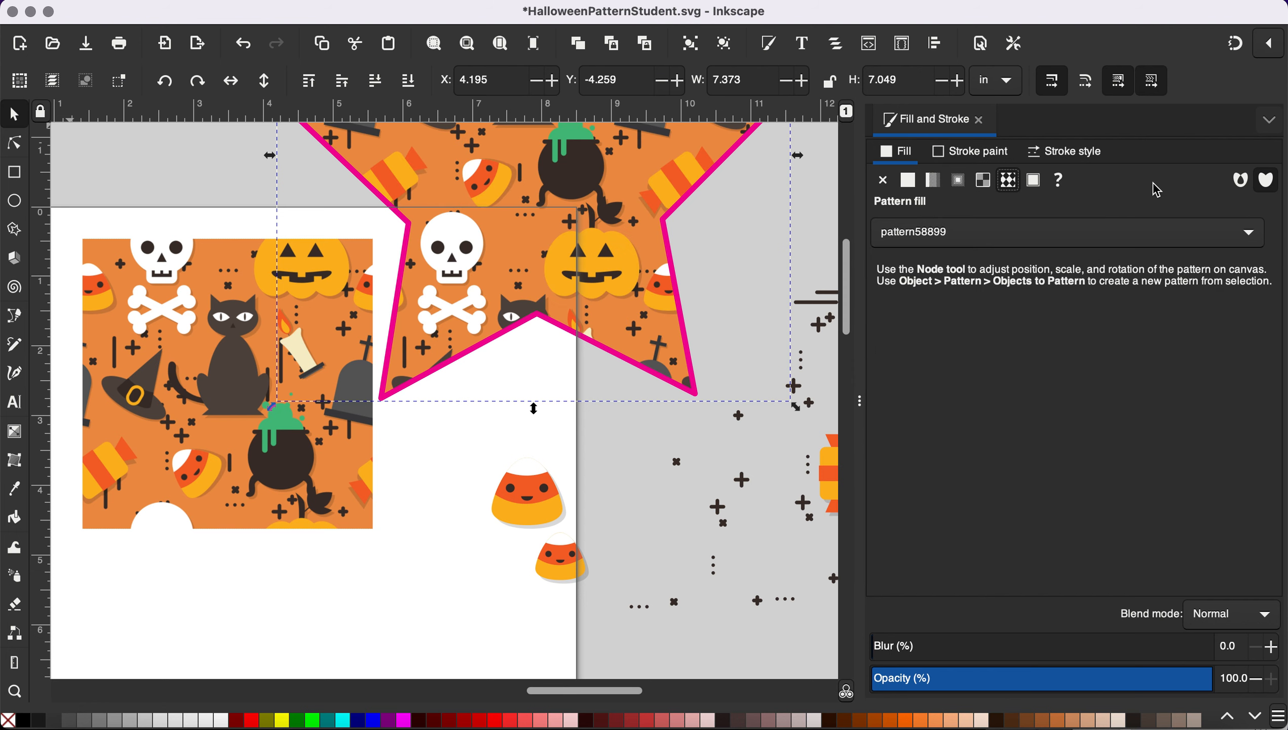
{"action": "left_click", "coordinate": [963, 236]}
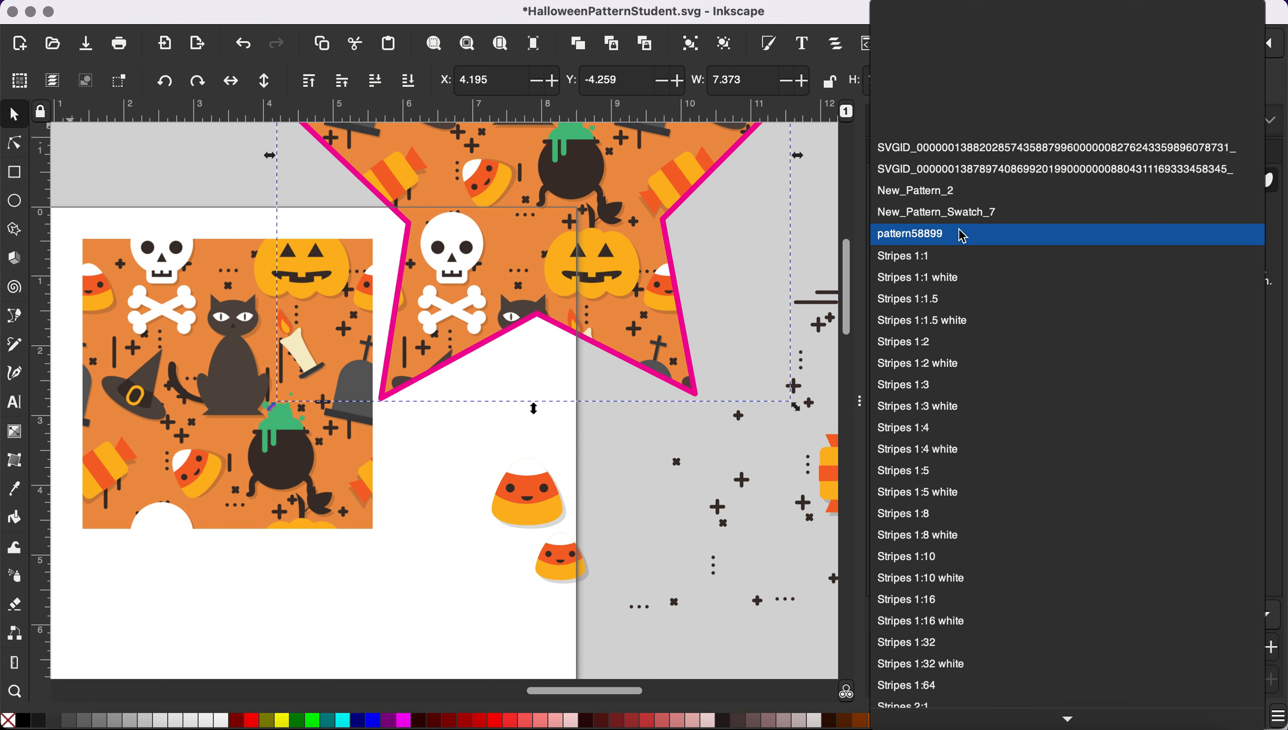
{"action": "left_click", "coordinate": [963, 236]}
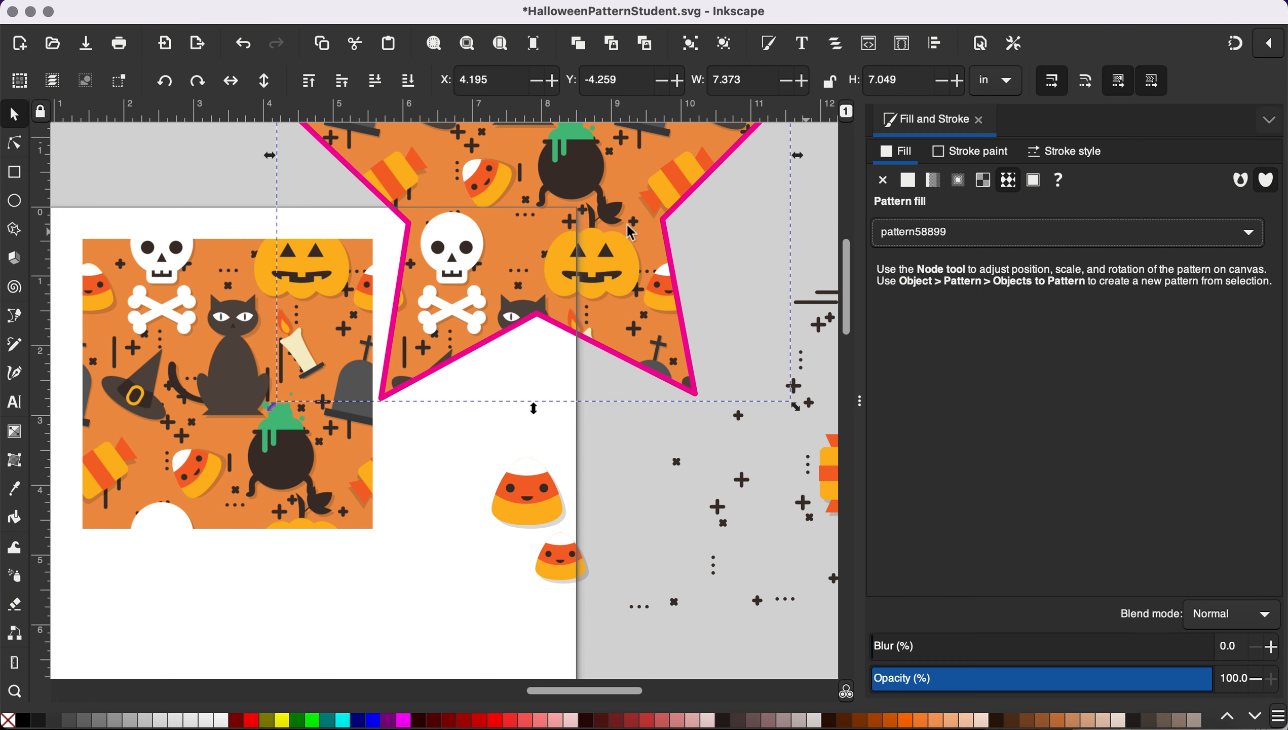
{"action": "left_click", "coordinate": [1010, 235]}
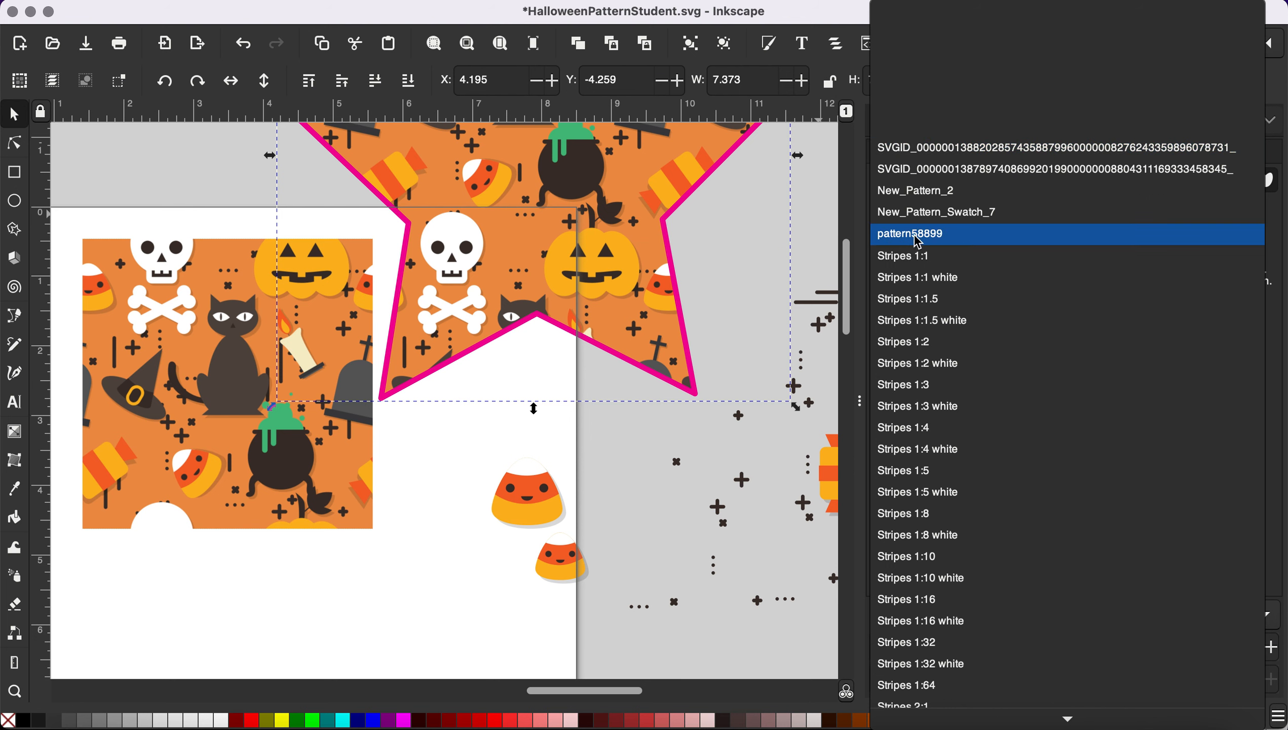
{"action": "left_click", "coordinate": [945, 241]}
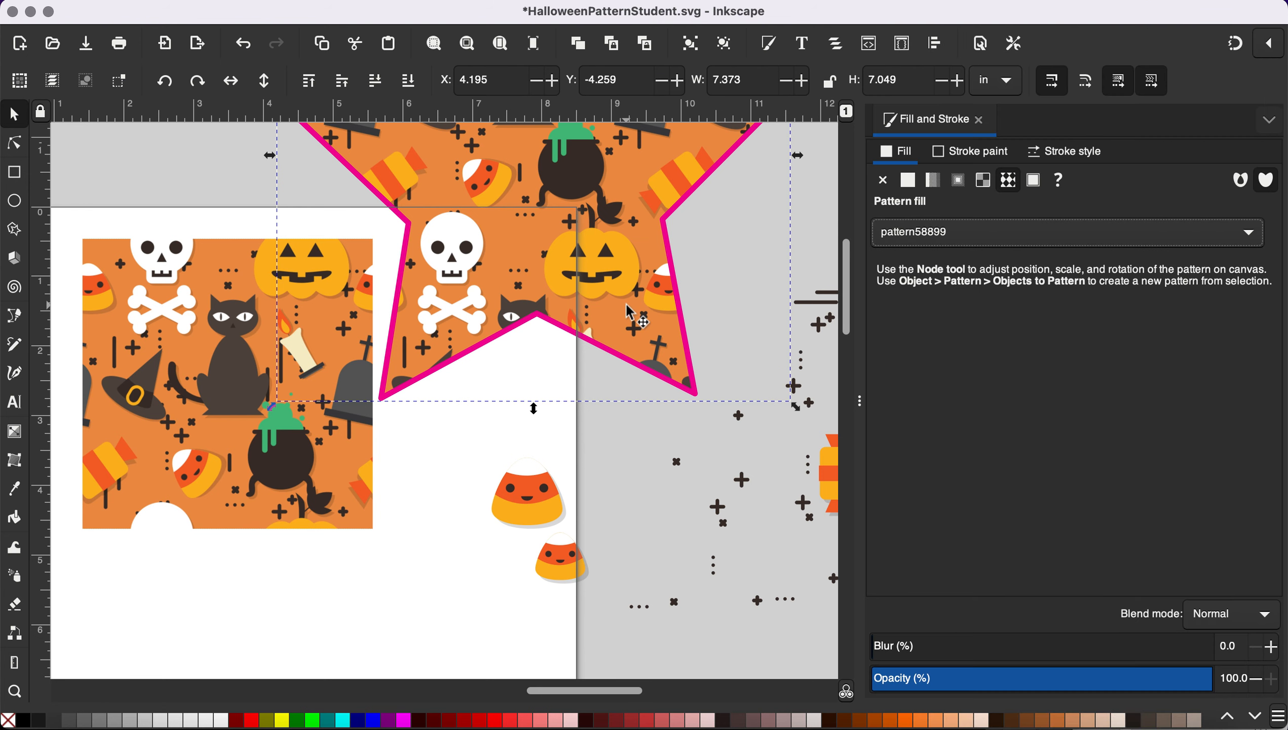
{"action": "left_click", "coordinate": [7, 720], "text": "shift"}
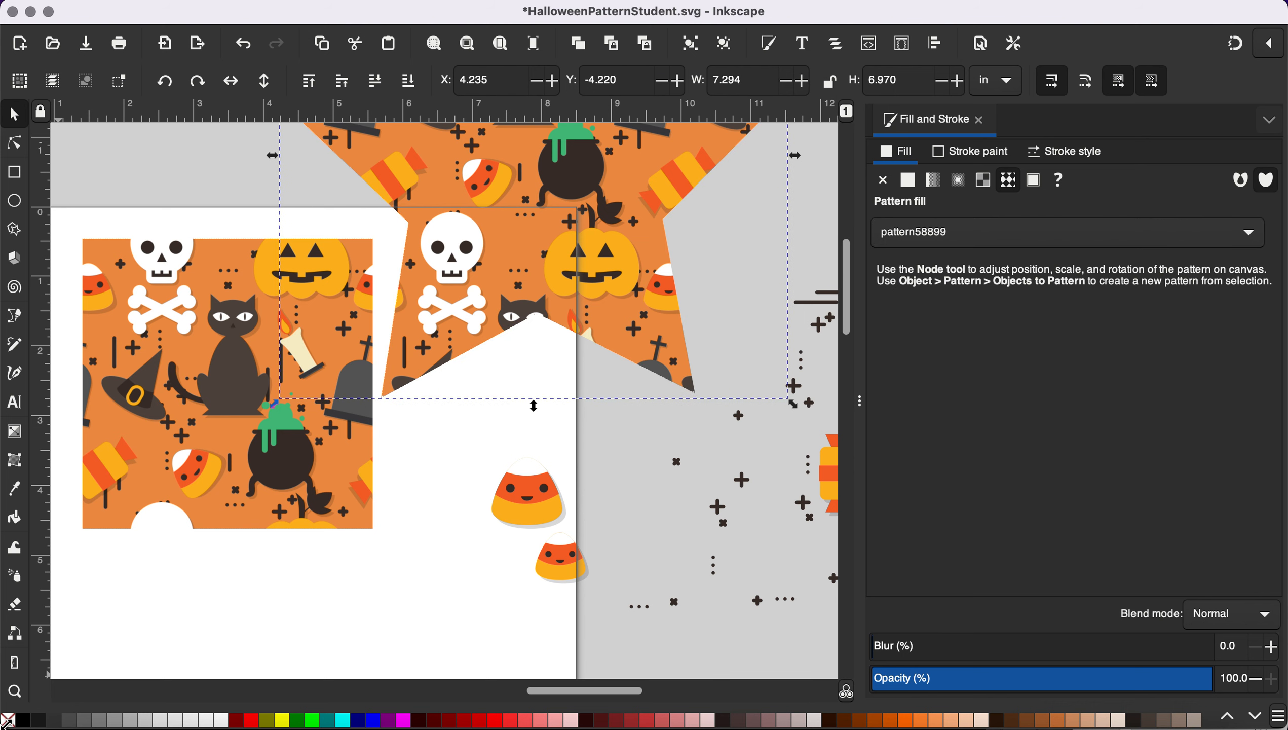
Move the orange pattern tile off the page to its upper left and place the patterned star on the page.
{"action": "scroll", "coordinate": [394, 521], "scroll_direction": "down", "scroll_amount": 5}
{"action": "scroll", "coordinate": [395, 521], "scroll_direction": "down", "scroll_amount": 4}
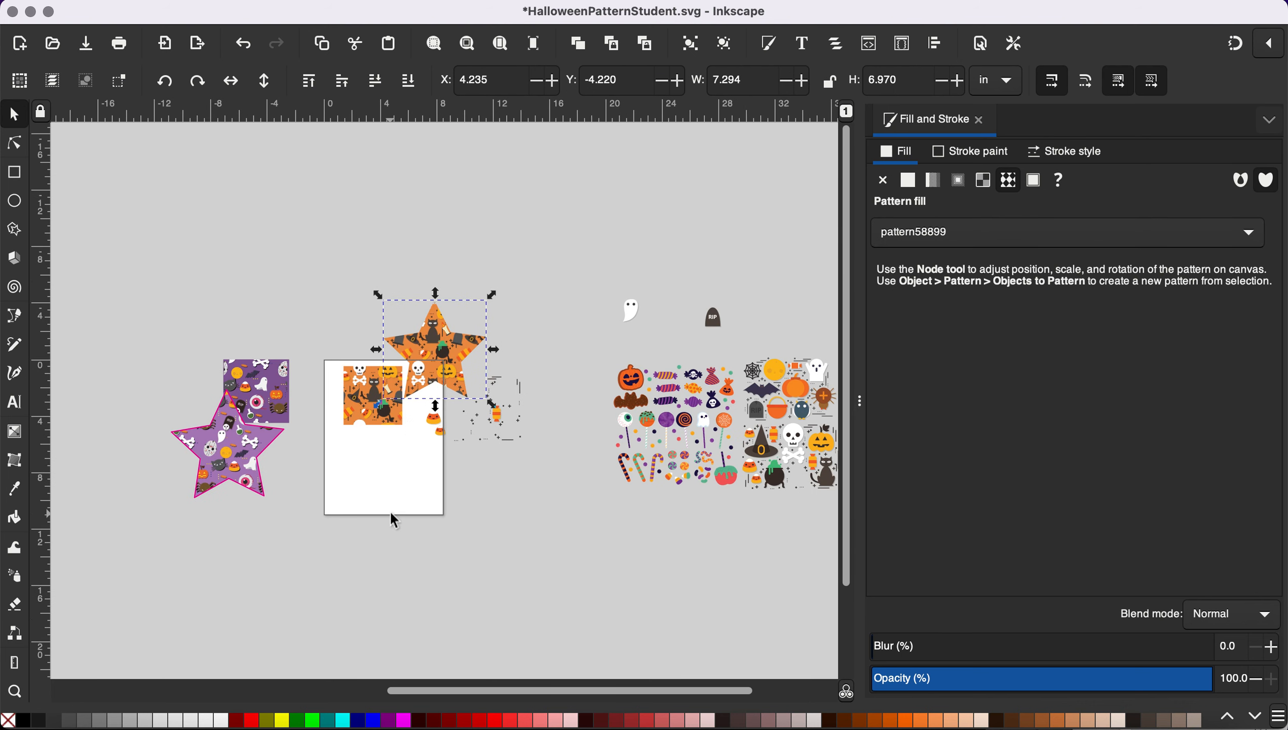
{"action": "left_click_drag", "start_coordinate": [367, 405], "coordinate": [284, 269]}
{"action": "left_click_drag", "start_coordinate": [448, 351], "coordinate": [402, 414]}
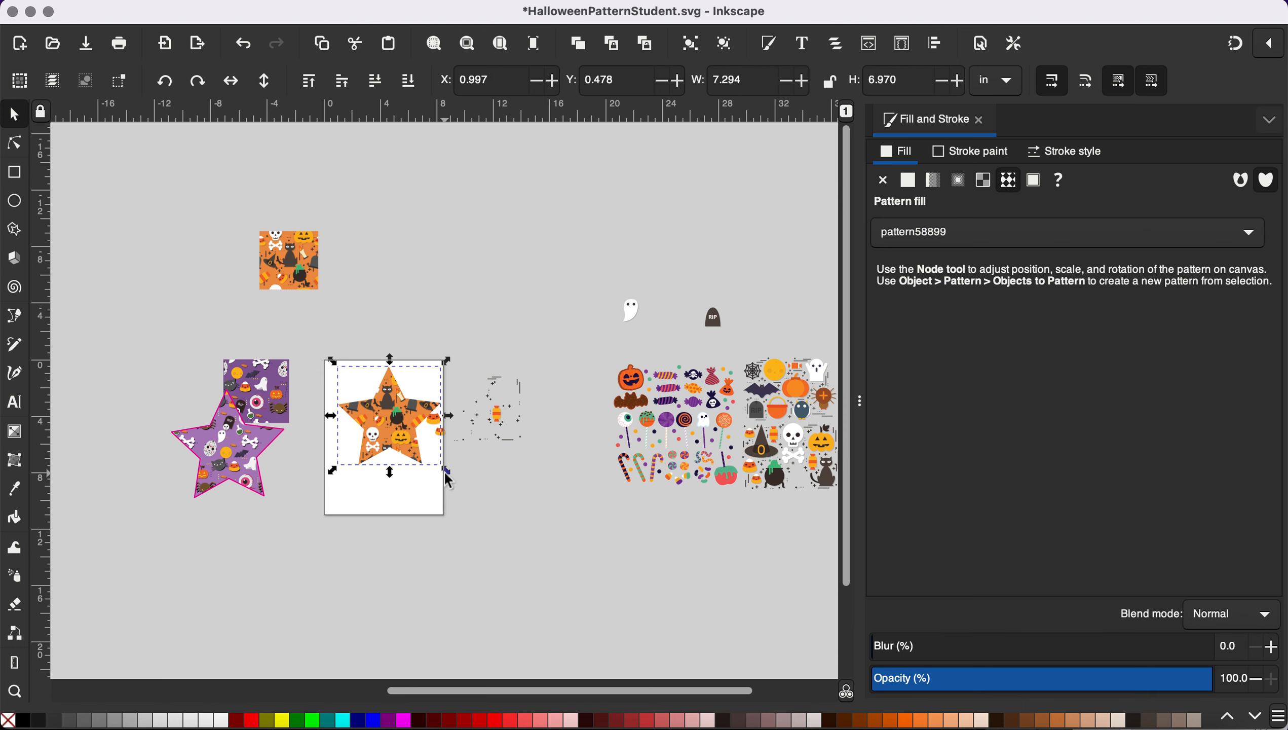
Scale the star down to about 5.14 × 4.91 in near the page's top centre and move the two candy corns off the page.
{"action": "left_click_drag", "start_coordinate": [444, 472], "coordinate": [416, 443]}
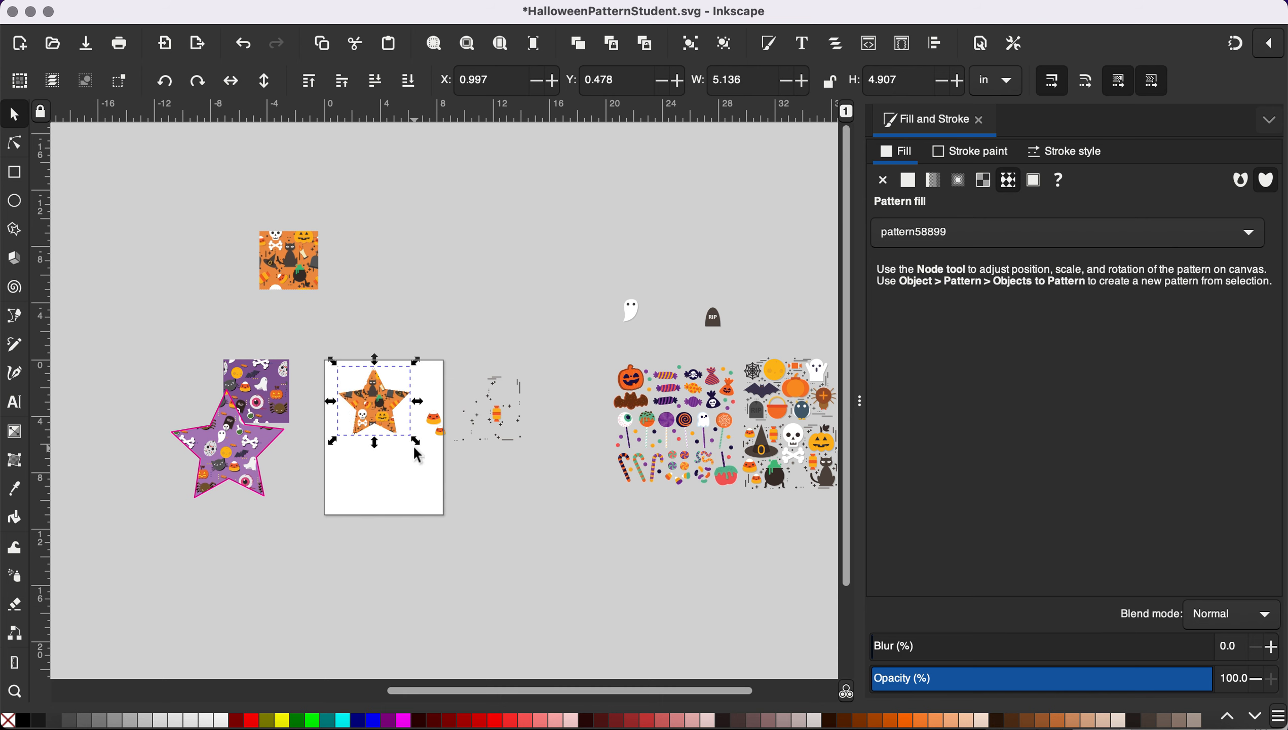
{"action": "left_click_drag", "start_coordinate": [373, 397], "coordinate": [384, 395]}
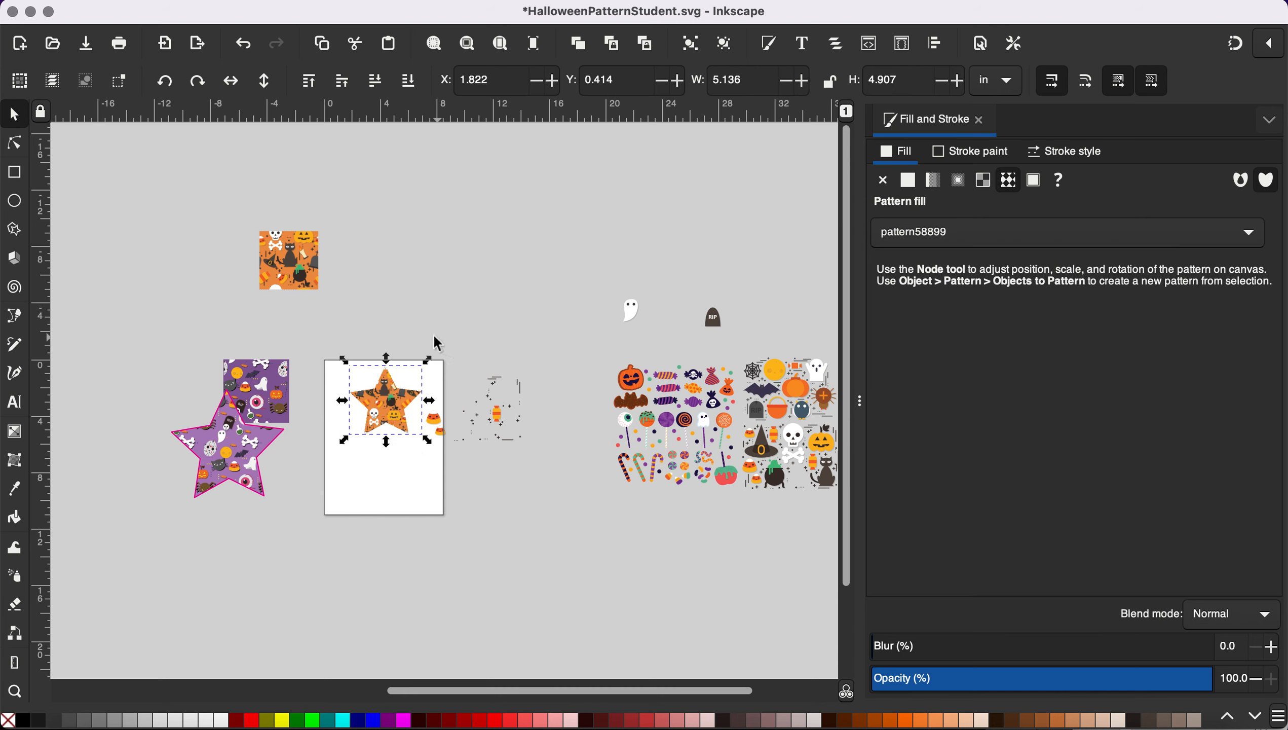
{"action": "left_click_drag", "start_coordinate": [422, 333], "coordinate": [466, 504]}
{"action": "left_click_drag", "start_coordinate": [437, 424], "coordinate": [513, 348]}
Select the patterned star and activate the Node tool to expose its pattern handles.
{"action": "left_click", "coordinate": [403, 417]}
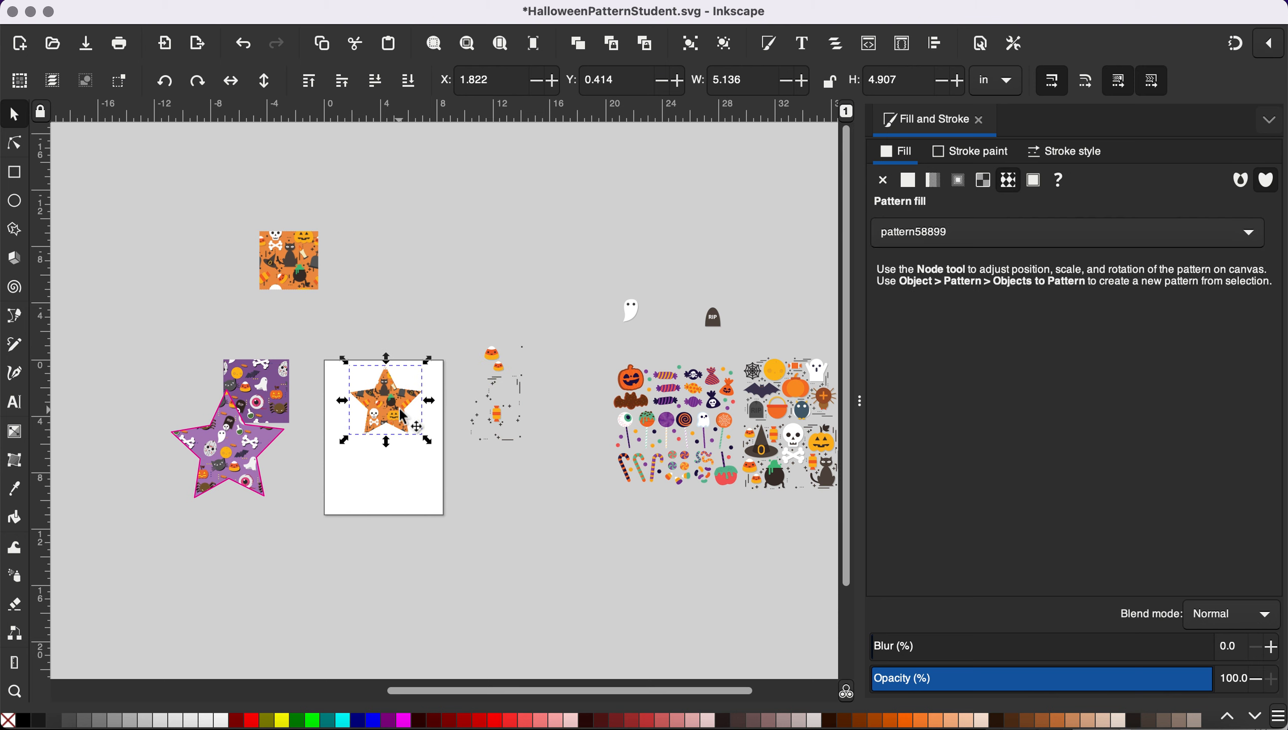
{"action": "scroll", "coordinate": [404, 417], "scroll_direction": "up", "scroll_amount": 2}
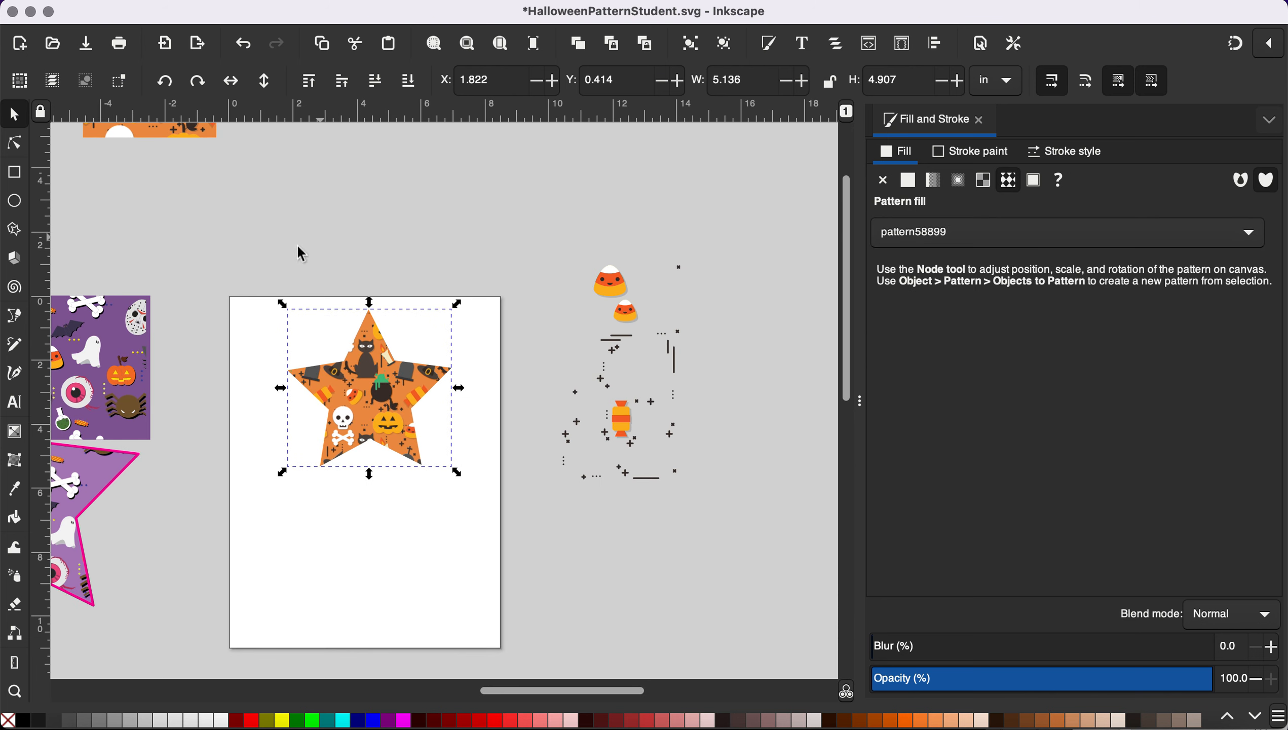
{"action": "left_click", "coordinate": [22, 147]}
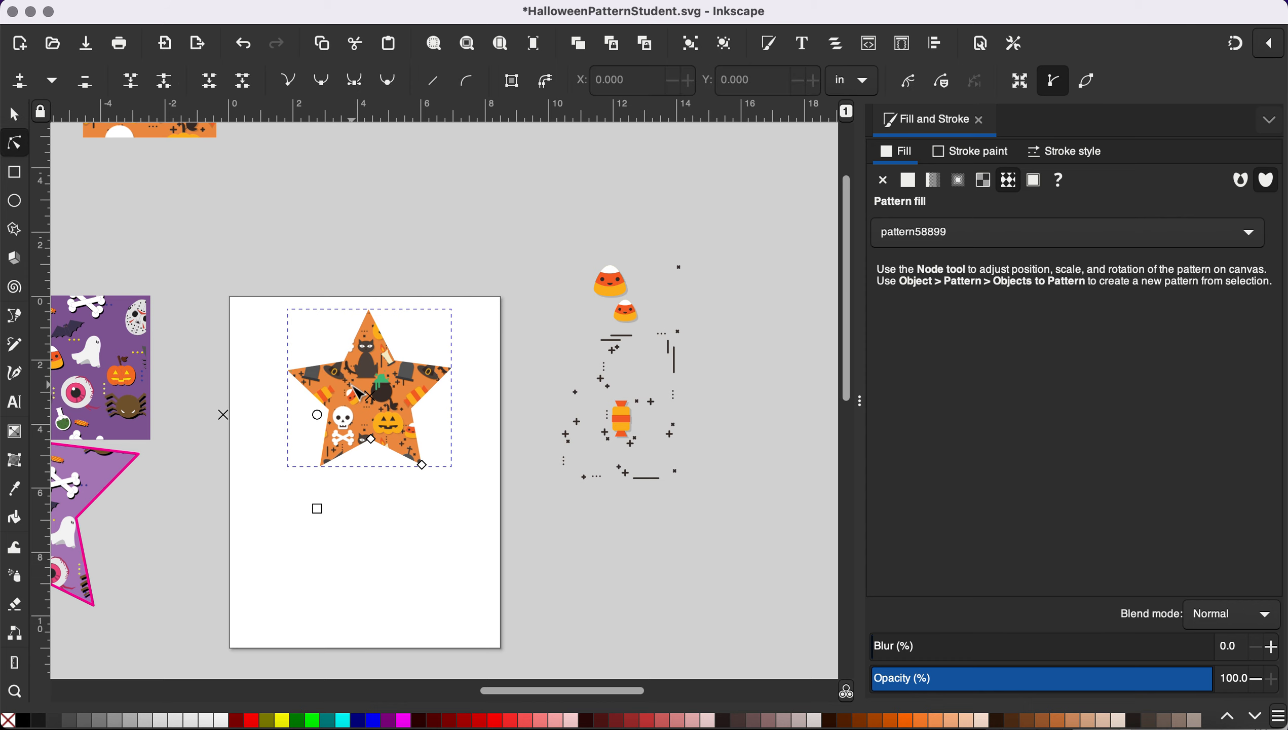
{"action": "key", "text": "minus"}
{"action": "key", "text": "minus"}
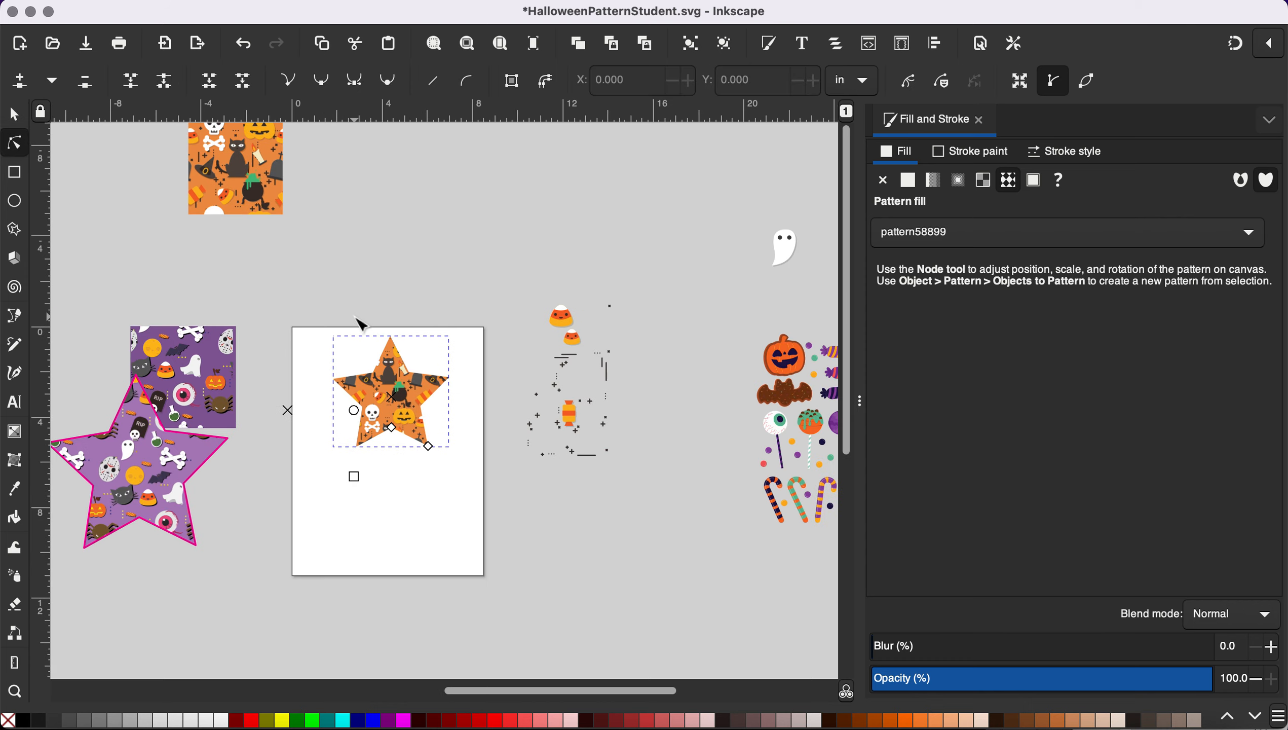
{"action": "key", "text": "plus"}
{"action": "key", "text": "plus"}
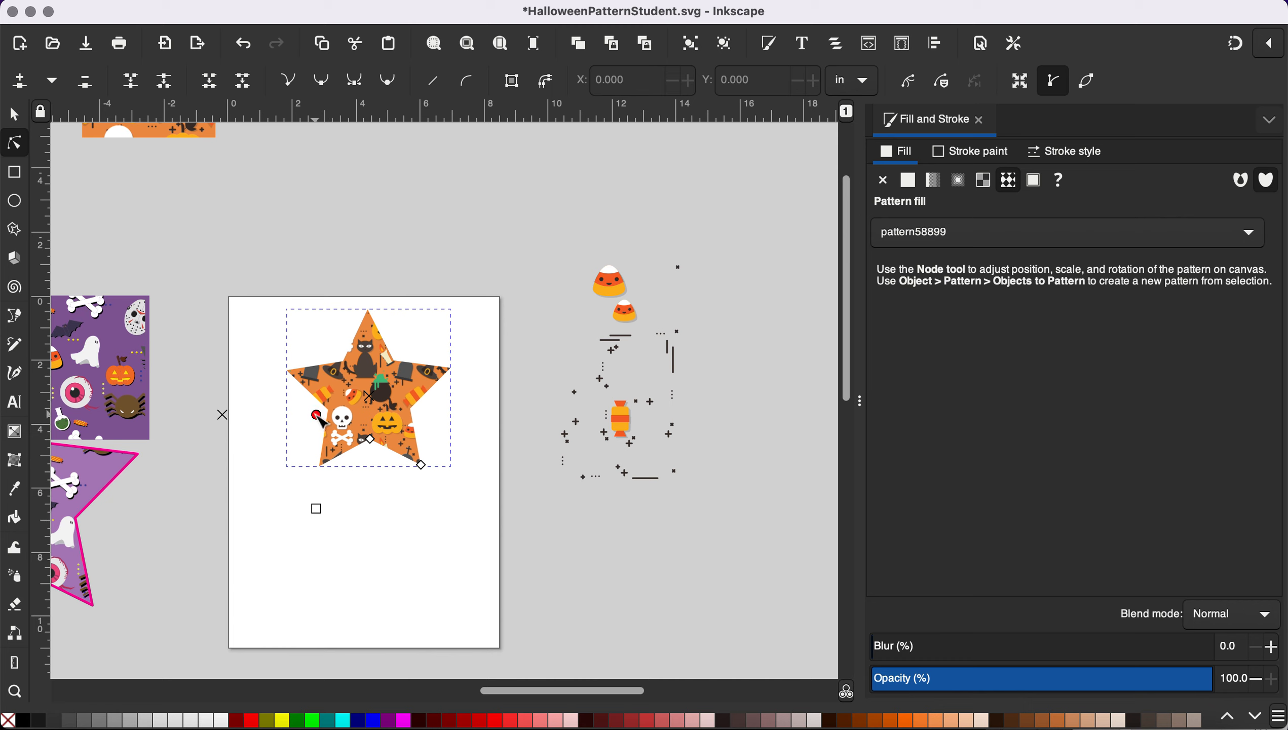
Try shifting and shrinking the star's pattern fill with its on-canvas handles.
{"action": "mouse_move", "coordinate": [322, 422]}
{"action": "left_mouse_down"}
{"action": "mouse_move", "coordinate": [326, 441]}
{"action": "mouse_move", "coordinate": [325, 396]}
{"action": "left_mouse_up"}
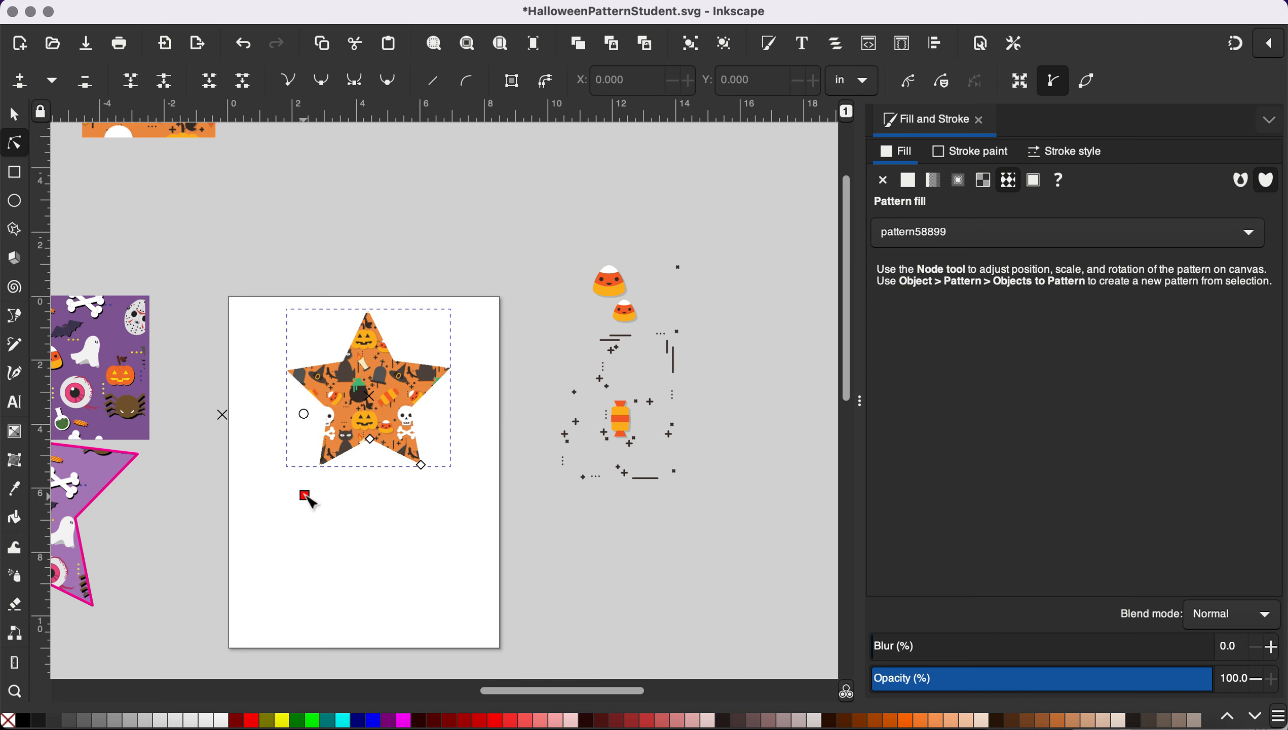
{"action": "left_click_drag", "start_coordinate": [319, 466], "coordinate": [302, 487]}
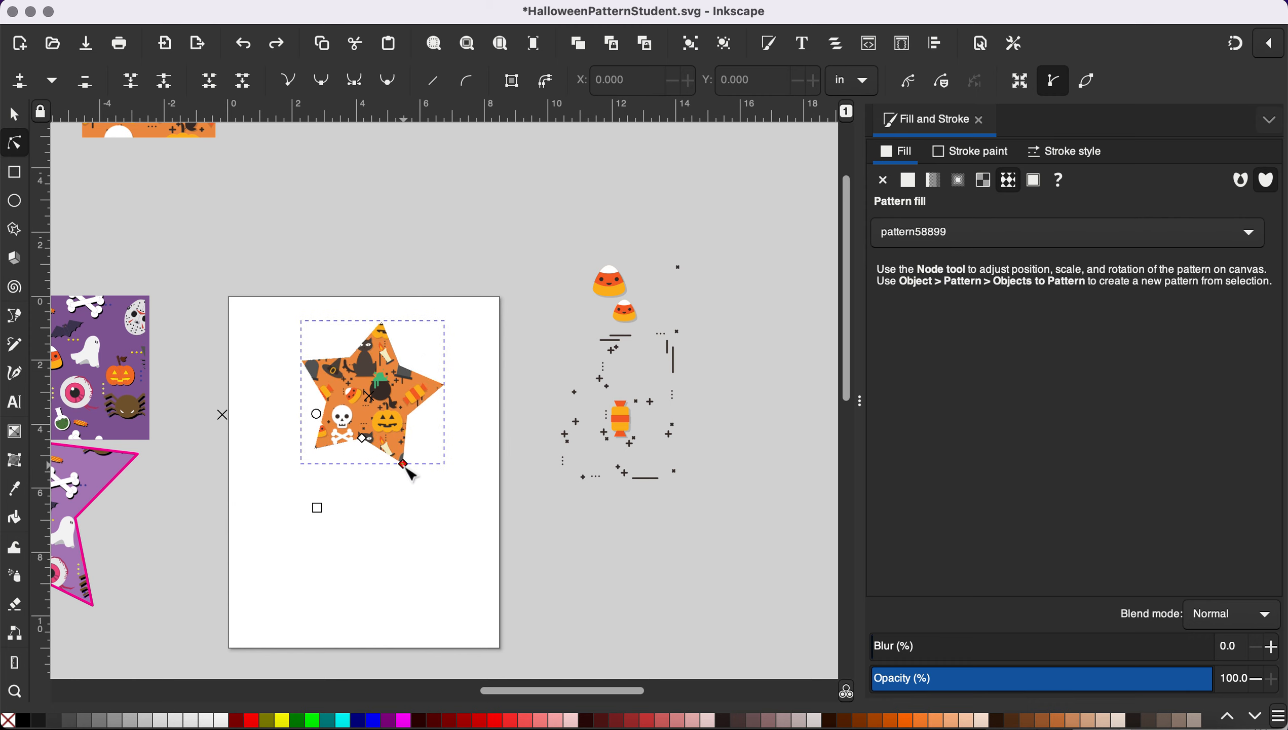
Tilt the star with its tip handle to about 5.36 × 5.29 in, and shrink its pattern to repeat about every 1.2 in.
{"action": "left_click_drag", "start_coordinate": [418, 481], "coordinate": [420, 480]}
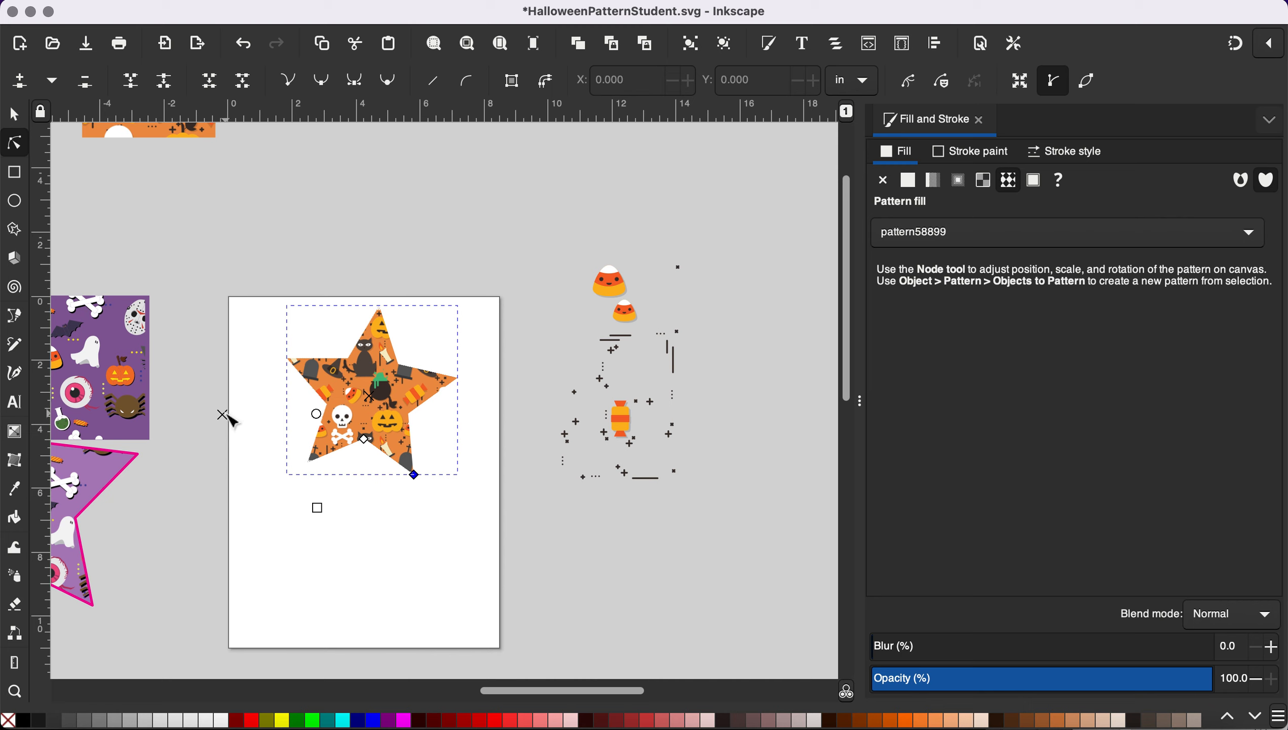
{"action": "left_click_drag", "start_coordinate": [221, 414], "coordinate": [276, 424]}
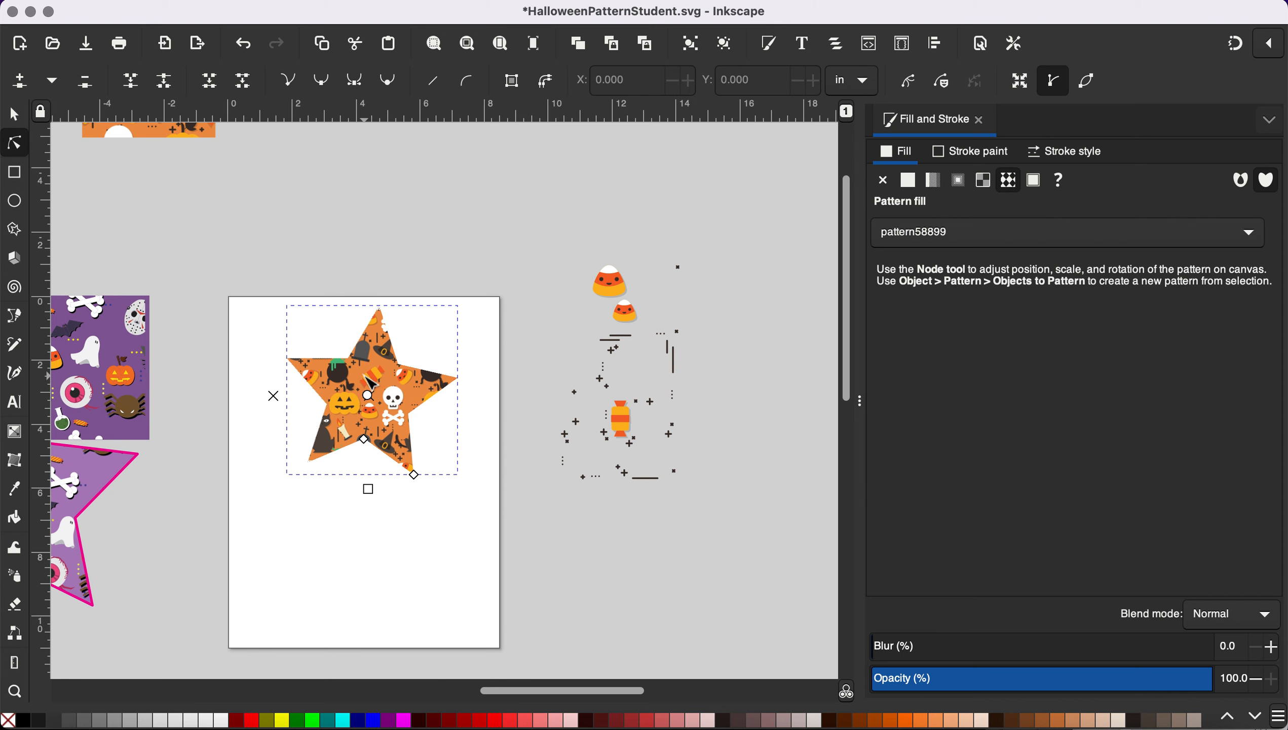
{"action": "scroll", "coordinate": [406, 413], "scroll_direction": "up", "scroll_amount": 3}
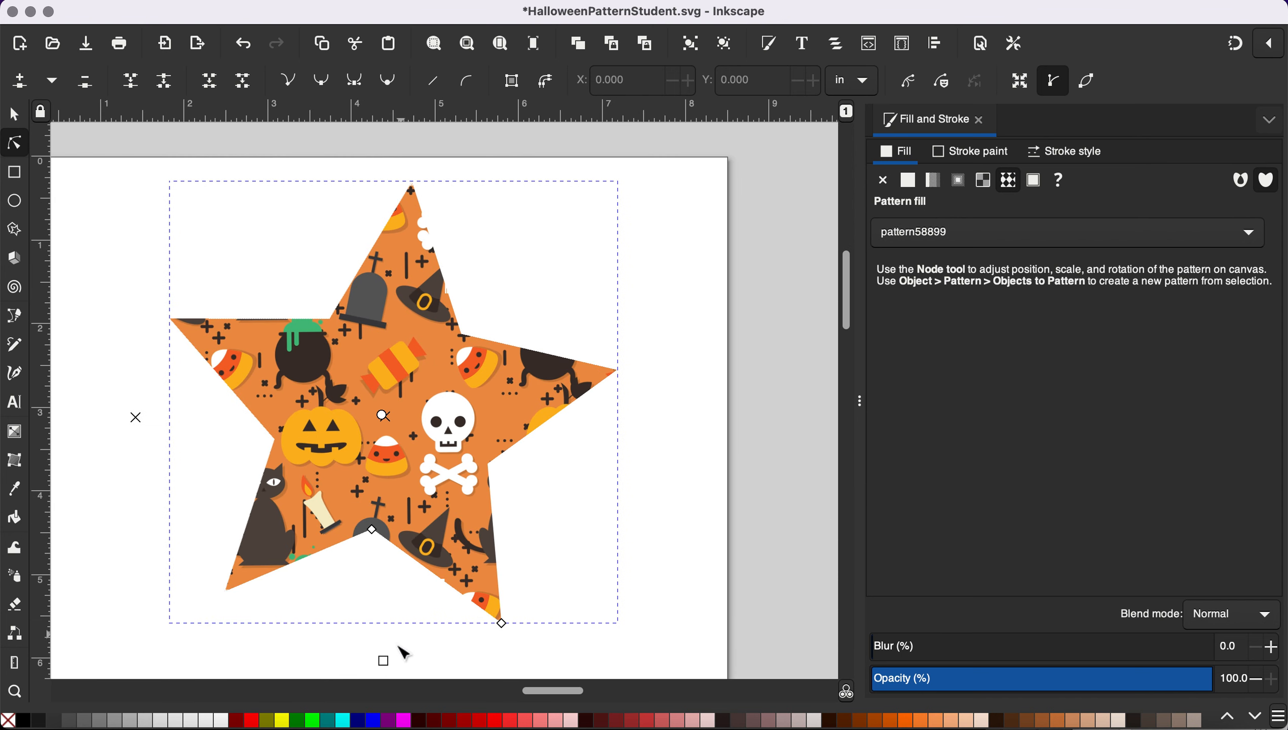
{"action": "left_click_drag", "start_coordinate": [383, 660], "coordinate": [249, 519]}
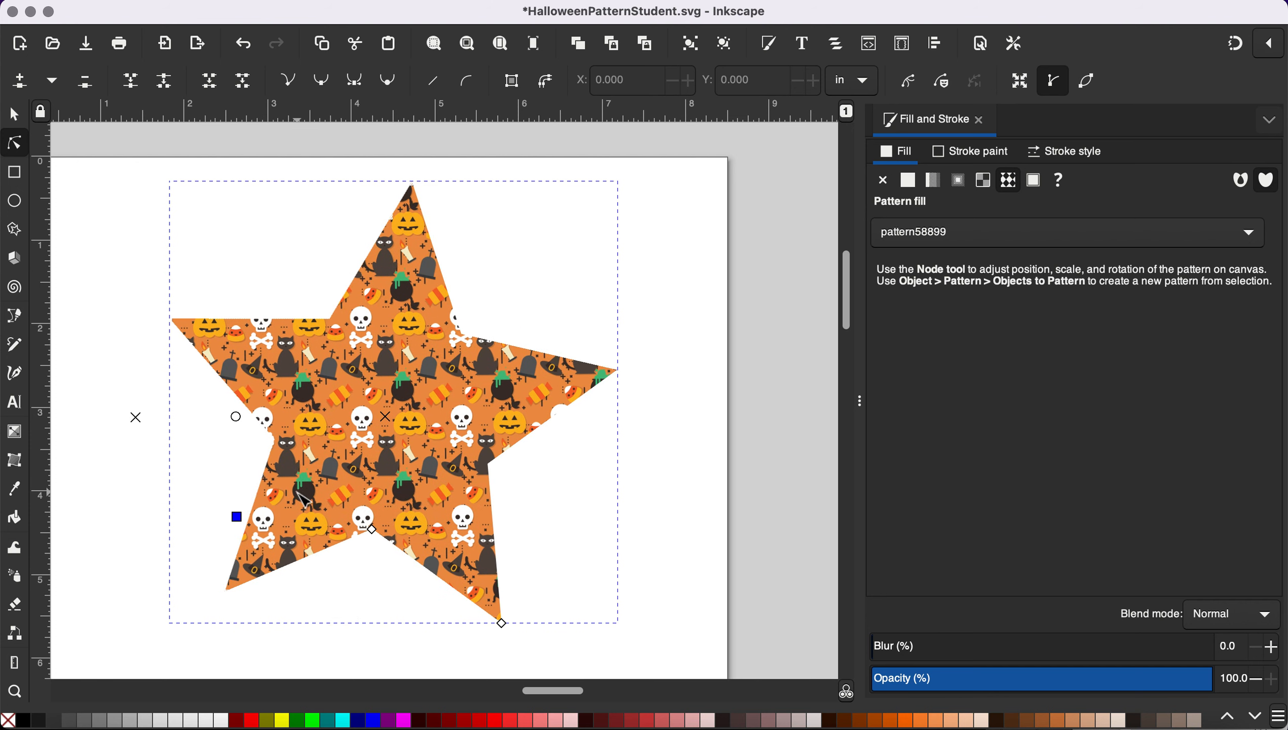
Examine the pattern repeats inside the star up close for visible seams.
{"action": "scroll", "coordinate": [460, 382], "scroll_direction": "up", "scroll_amount": 3}
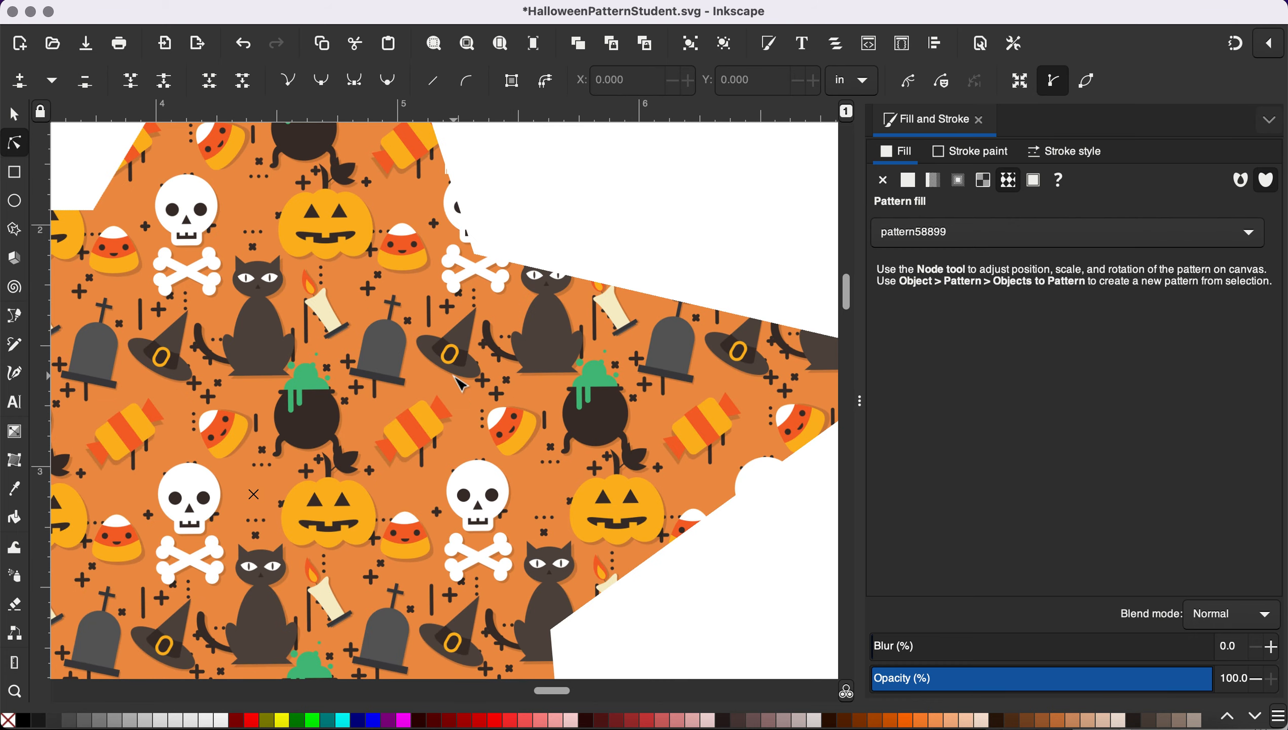
{"action": "scroll", "coordinate": [480, 486], "scroll_direction": "left", "scroll_amount": 5}
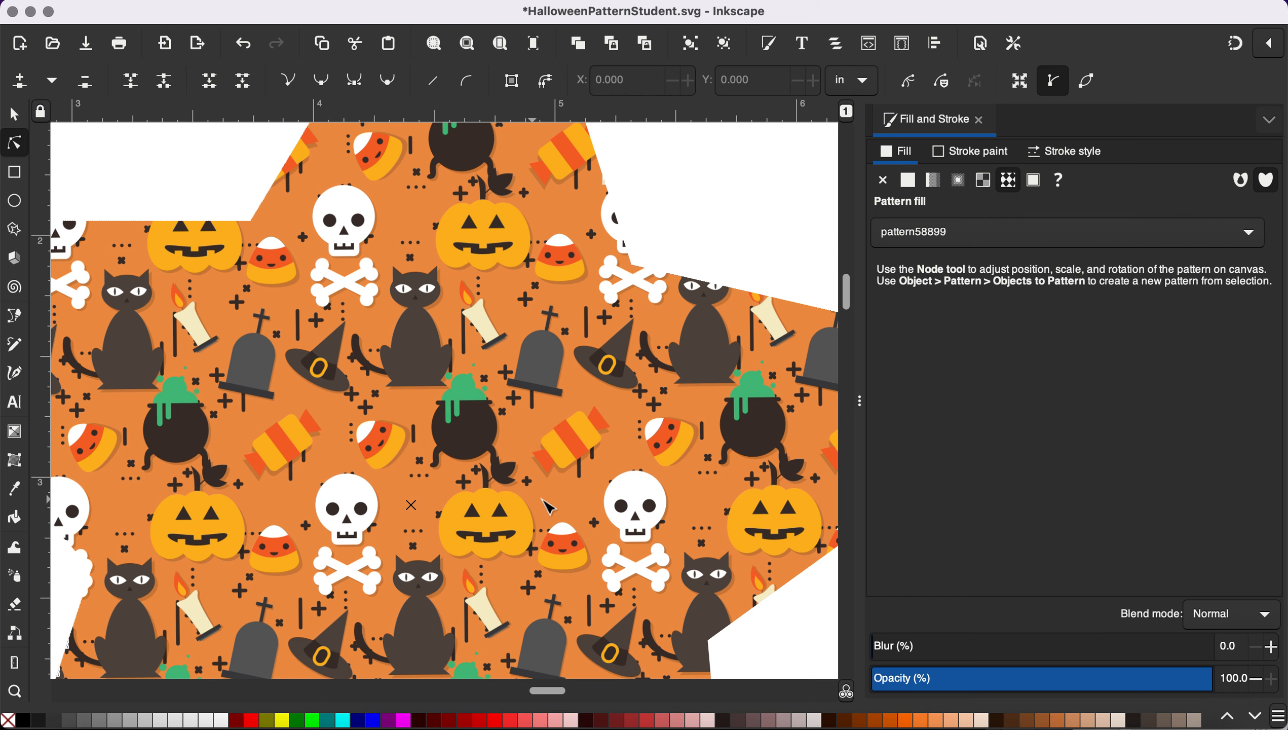
{"action": "scroll", "coordinate": [555, 501], "scroll_direction": "left", "scroll_amount": 5}
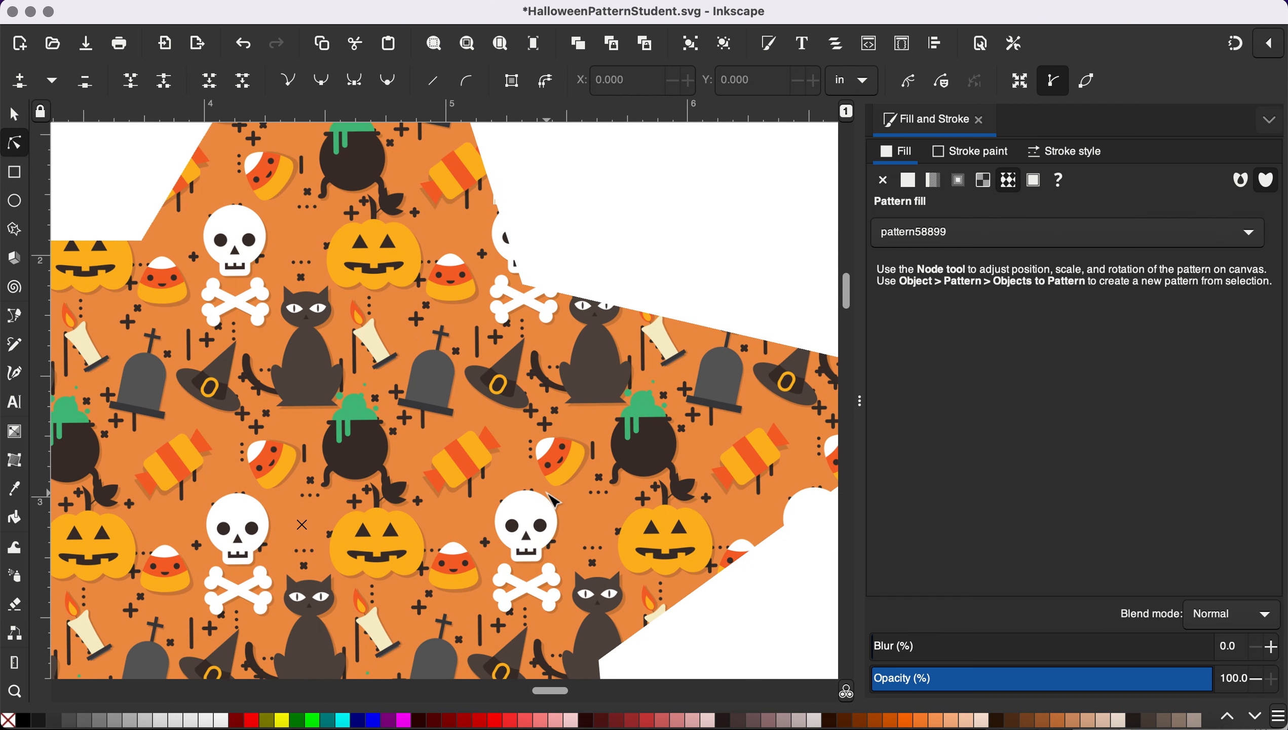
{"action": "scroll", "coordinate": [549, 495], "scroll_direction": "left", "scroll_amount": 2}
{"action": "scroll", "coordinate": [549, 495], "scroll_direction": "up", "scroll_amount": 4}
{"action": "scroll", "coordinate": [549, 495], "scroll_direction": "right", "scroll_amount": 6}
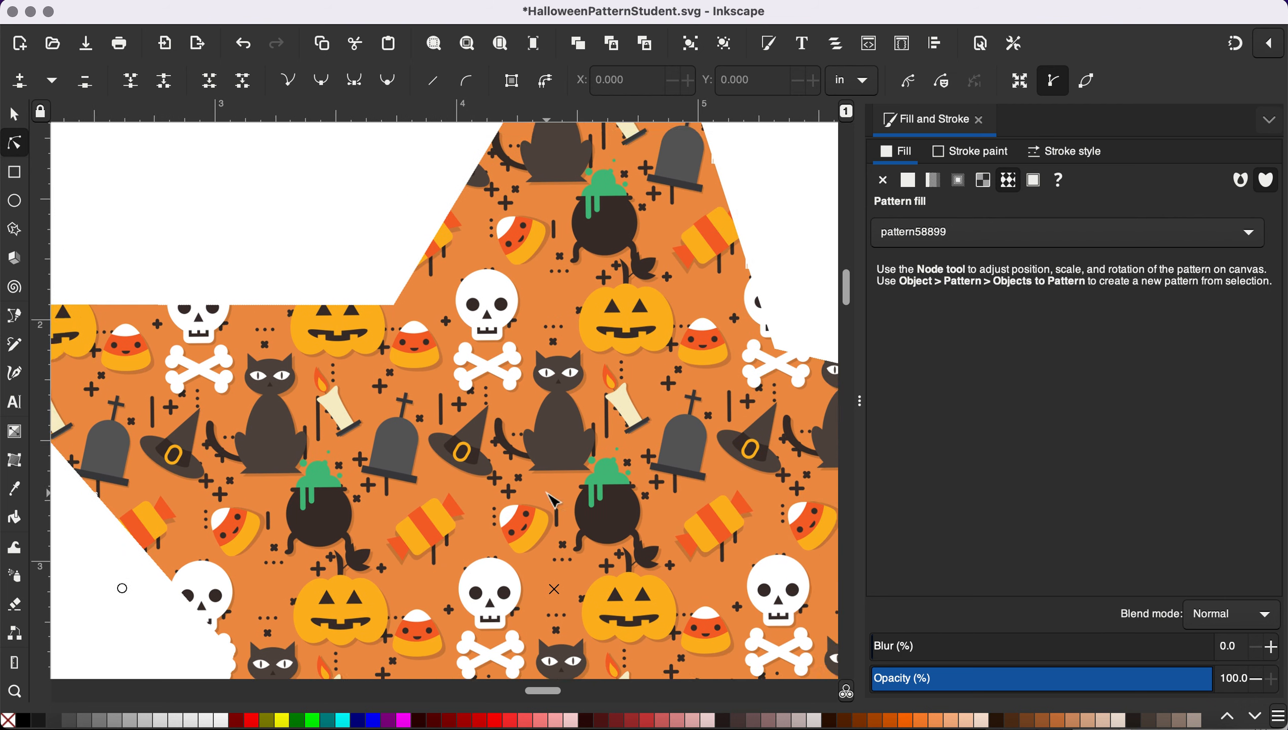
{"action": "scroll", "coordinate": [664, 409], "scroll_direction": "down", "scroll_amount": 5}
{"action": "scroll", "coordinate": [664, 409], "scroll_direction": "right", "scroll_amount": 2}
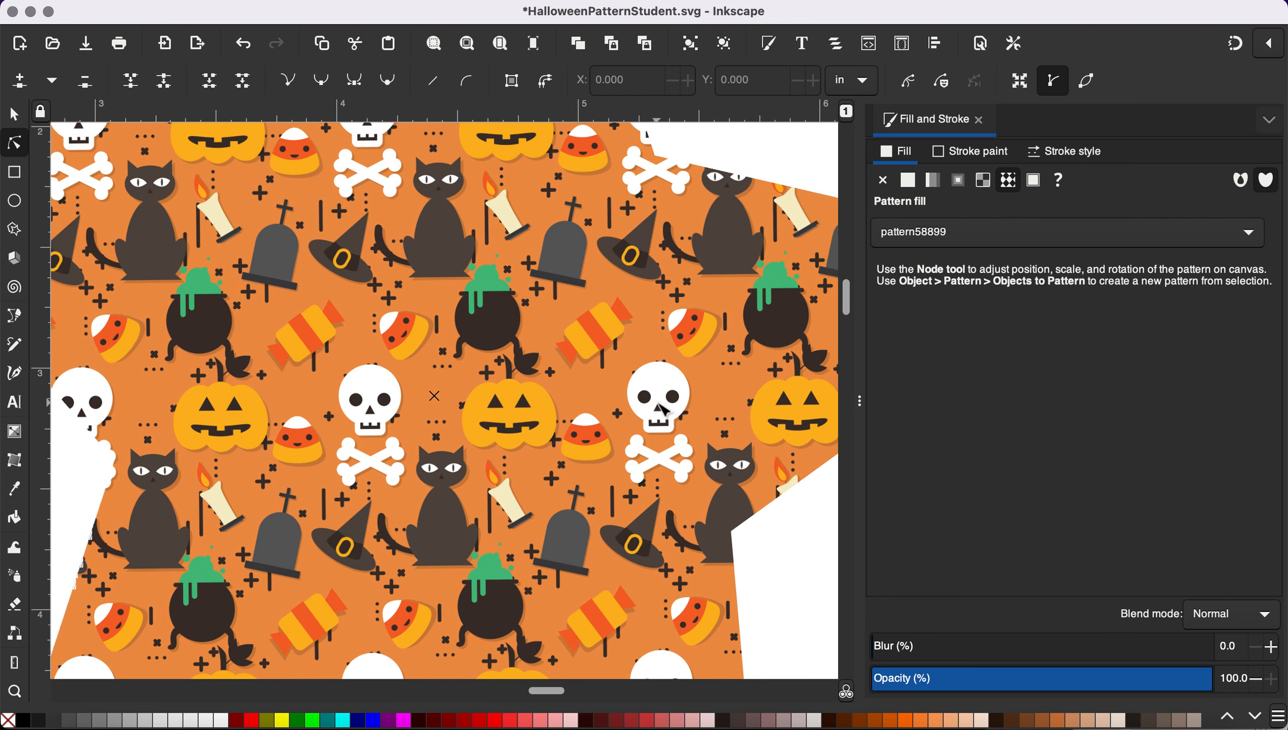
{"action": "scroll", "coordinate": [664, 409], "scroll_direction": "down", "scroll_amount": 5}
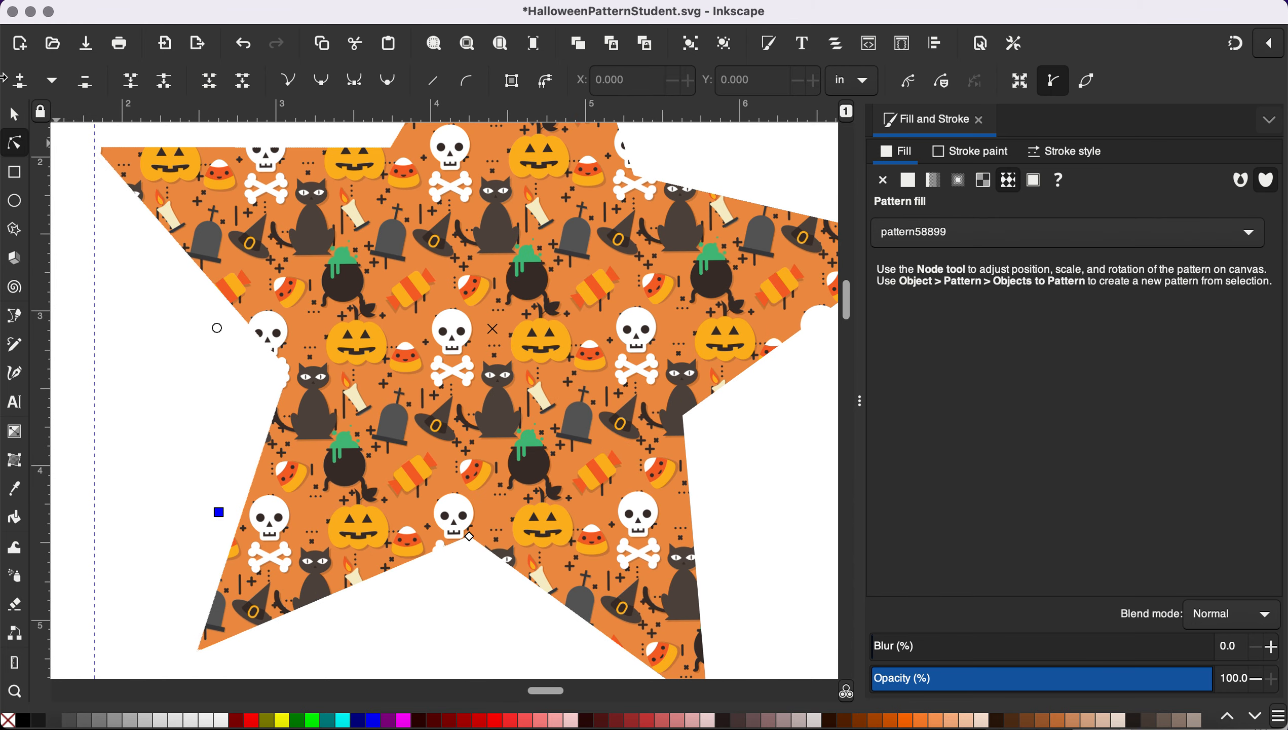
Rotate the whole star with the Selector so one tip points down, and place it in the page's upper part.
{"action": "left_click", "coordinate": [14, 115]}
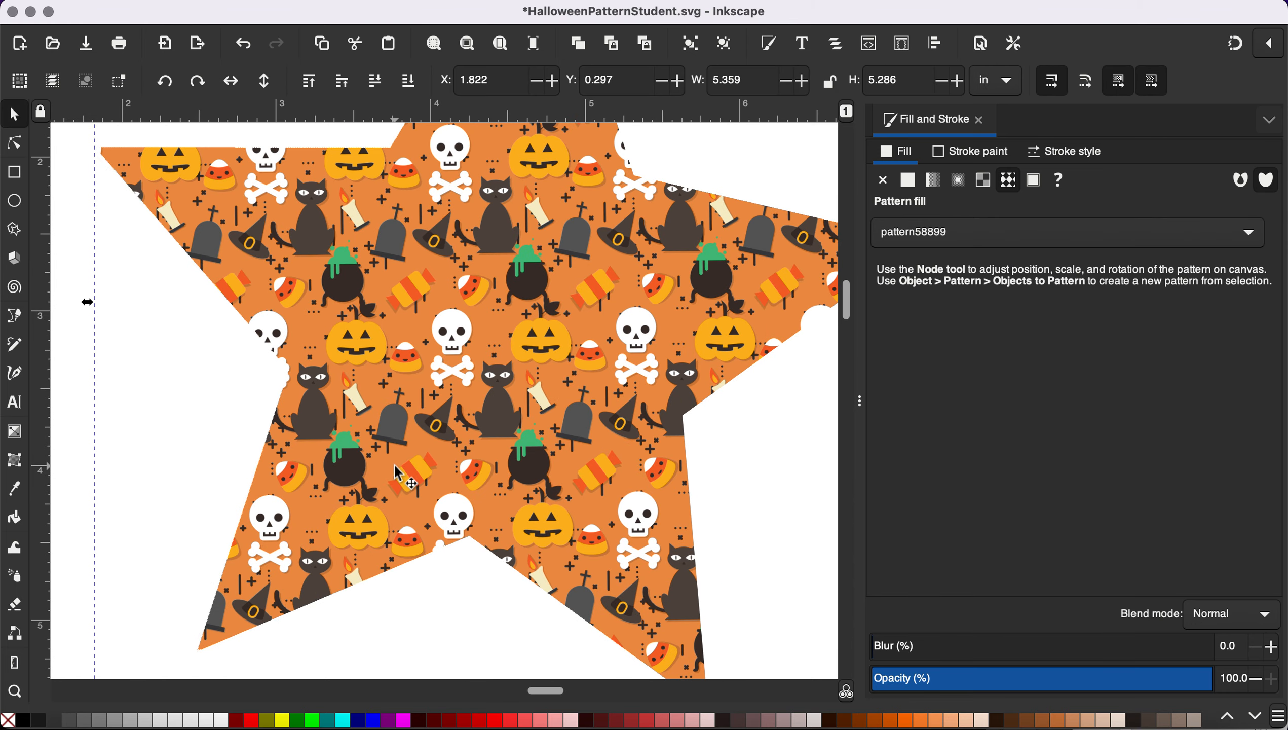
{"action": "scroll", "coordinate": [394, 466], "scroll_direction": "down", "scroll_amount": 3}
{"action": "mouse_move", "coordinate": [415, 425]}
{"action": "left_mouse_down"}
{"action": "mouse_move", "coordinate": [408, 403]}
{"action": "mouse_move", "coordinate": [411, 415]}
{"action": "left_mouse_up"}
{"action": "scroll", "coordinate": [437, 415], "scroll_direction": "down", "scroll_amount": 3}
{"action": "left_click", "coordinate": [416, 387]}
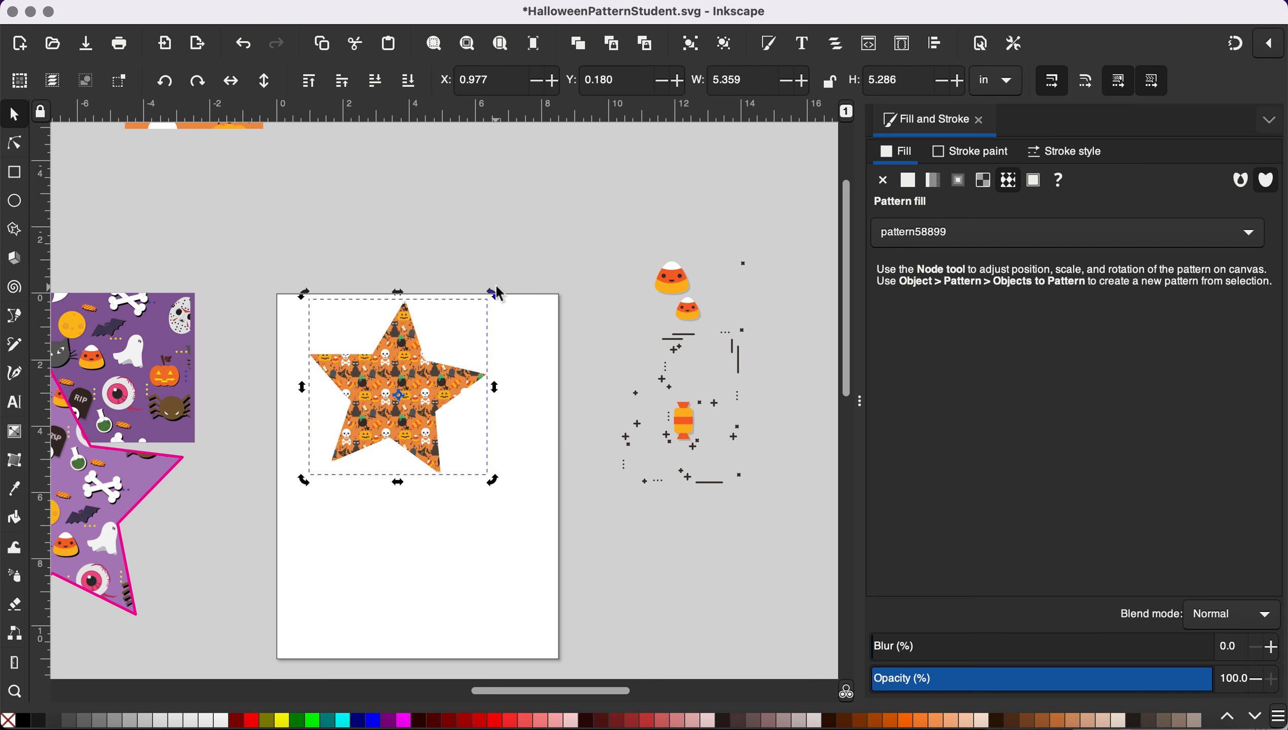
{"action": "left_click_drag", "start_coordinate": [492, 291], "coordinate": [521, 350]}
{"action": "left_click_drag", "start_coordinate": [434, 381], "coordinate": [447, 362]}
Browse the ready-made sports icons and cat artwork far to the left of the page.
{"action": "scroll", "coordinate": [439, 367], "scroll_direction": "down", "scroll_amount": 3}
{"action": "scroll", "coordinate": [439, 367], "scroll_direction": "left", "scroll_amount": 15}
{"action": "scroll", "coordinate": [439, 367], "scroll_direction": "down", "scroll_amount": 5}
{"action": "scroll", "coordinate": [439, 367], "scroll_direction": "right", "scroll_amount": 2}
{"action": "scroll", "coordinate": [438, 366], "scroll_direction": "right", "scroll_amount": 5}
{"action": "scroll", "coordinate": [439, 366], "scroll_direction": "up", "scroll_amount": 2}
{"action": "scroll", "coordinate": [517, 437], "scroll_direction": "left", "scroll_amount": 15}
{"action": "scroll", "coordinate": [517, 437], "scroll_direction": "down", "scroll_amount": 3}
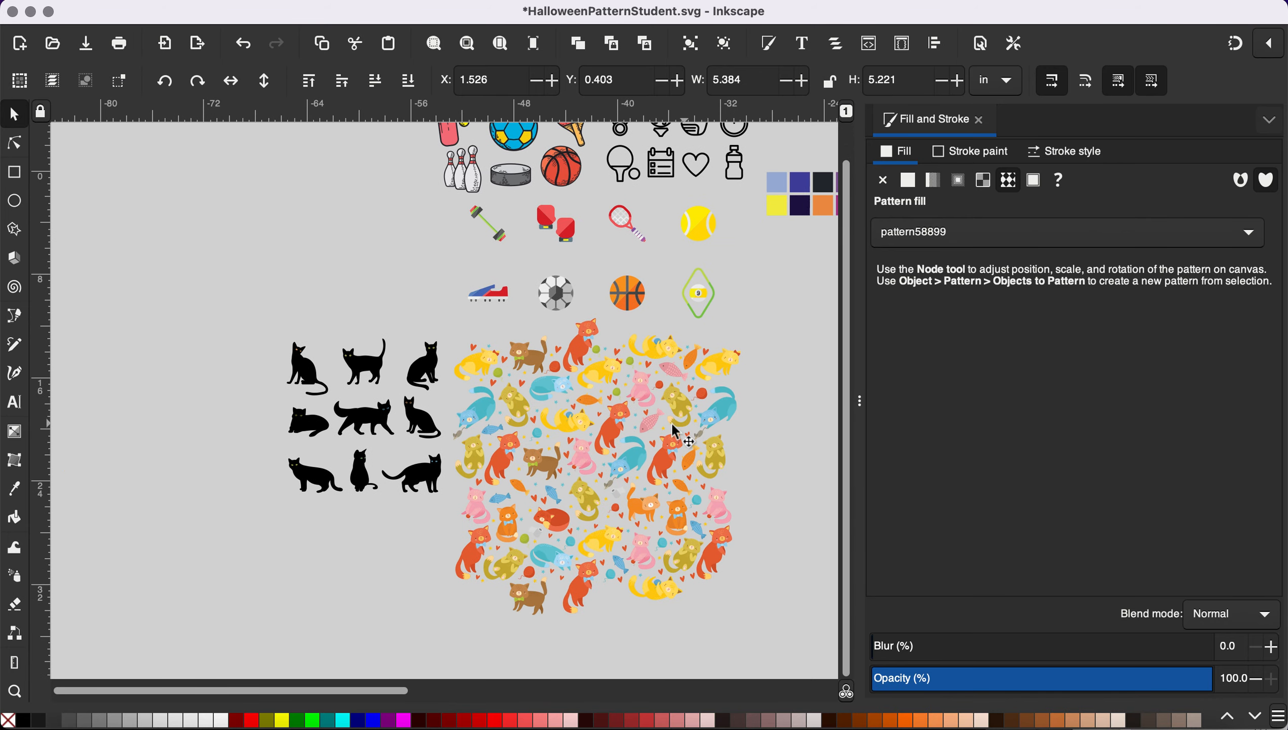
Try moving a yellow cat from the middle of the colourful cat collection to its top edge.
{"action": "scroll", "coordinate": [518, 452], "scroll_direction": "up", "scroll_amount": 2}
{"action": "left_click", "coordinate": [608, 417]}
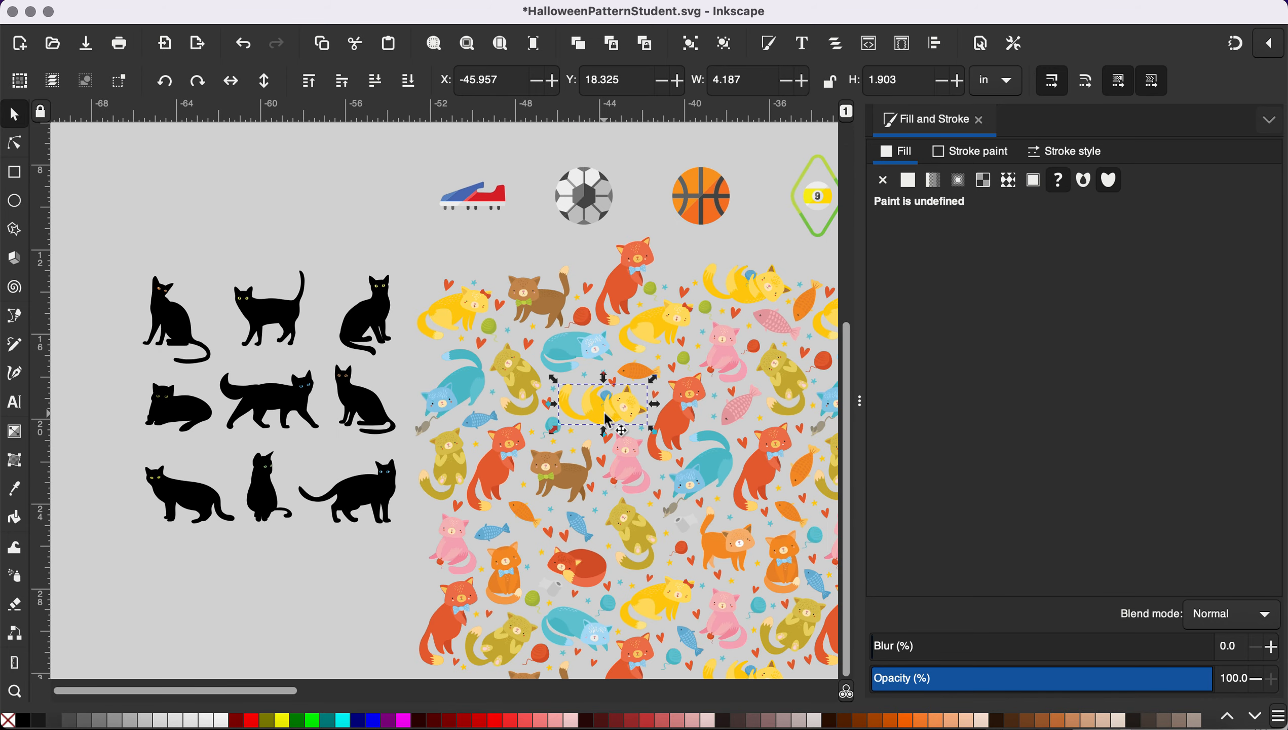
{"action": "left_click_drag", "start_coordinate": [633, 335], "coordinate": [669, 247]}
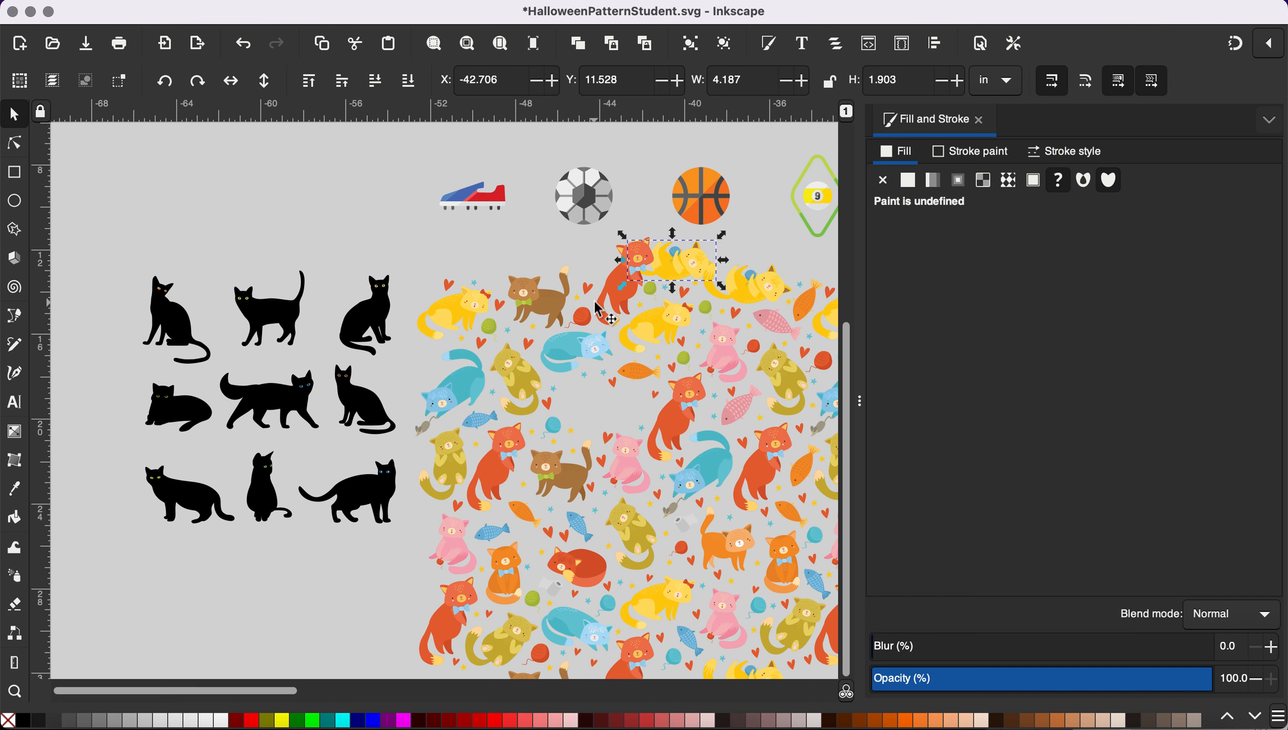
{"action": "key", "text": "super+z"}
Look over the black and colourful cat artwork and return to the patterned star on the page.
{"action": "scroll", "coordinate": [595, 307], "scroll_direction": "right", "scroll_amount": 6}
{"action": "scroll", "coordinate": [595, 307], "scroll_direction": "up", "scroll_amount": 3}
{"action": "scroll", "coordinate": [595, 308], "scroll_direction": "left", "scroll_amount": 9}
{"action": "scroll", "coordinate": [595, 308], "scroll_direction": "down", "scroll_amount": 6}
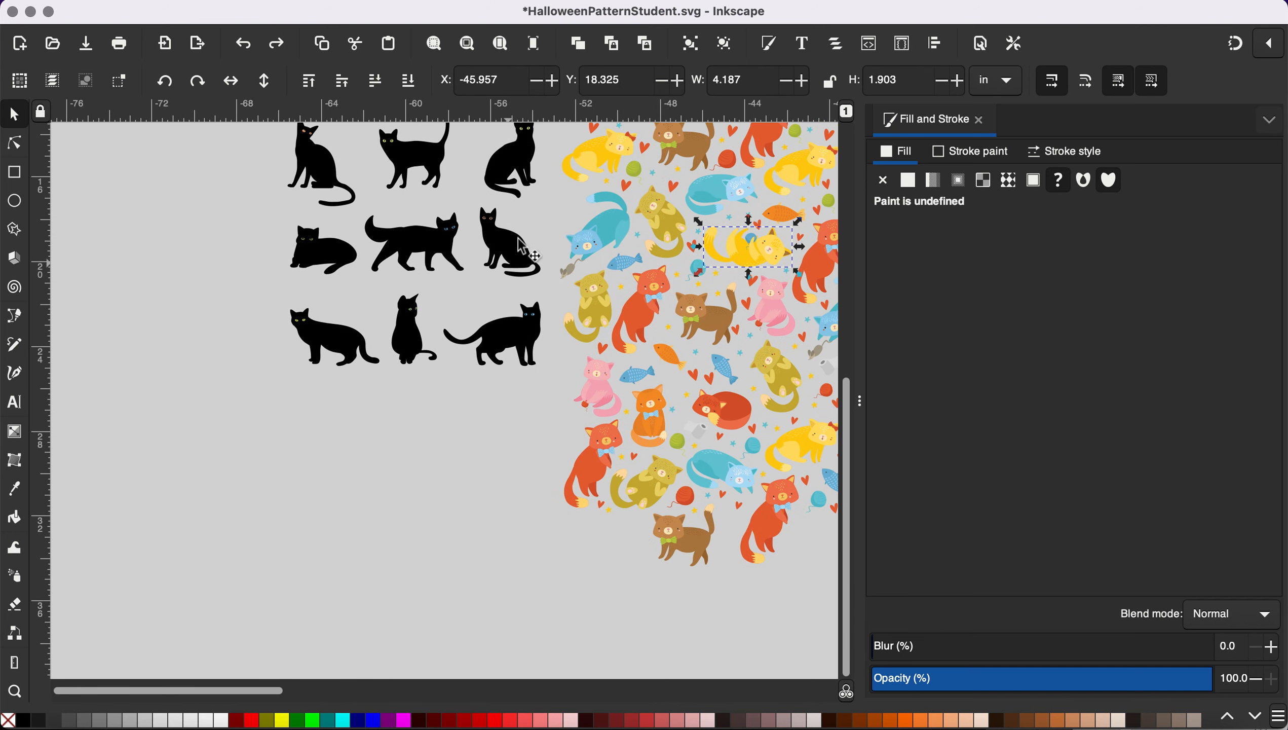
{"action": "scroll", "coordinate": [458, 348], "scroll_direction": "right", "scroll_amount": 10}
{"action": "scroll", "coordinate": [459, 348], "scroll_direction": "up", "scroll_amount": 4}
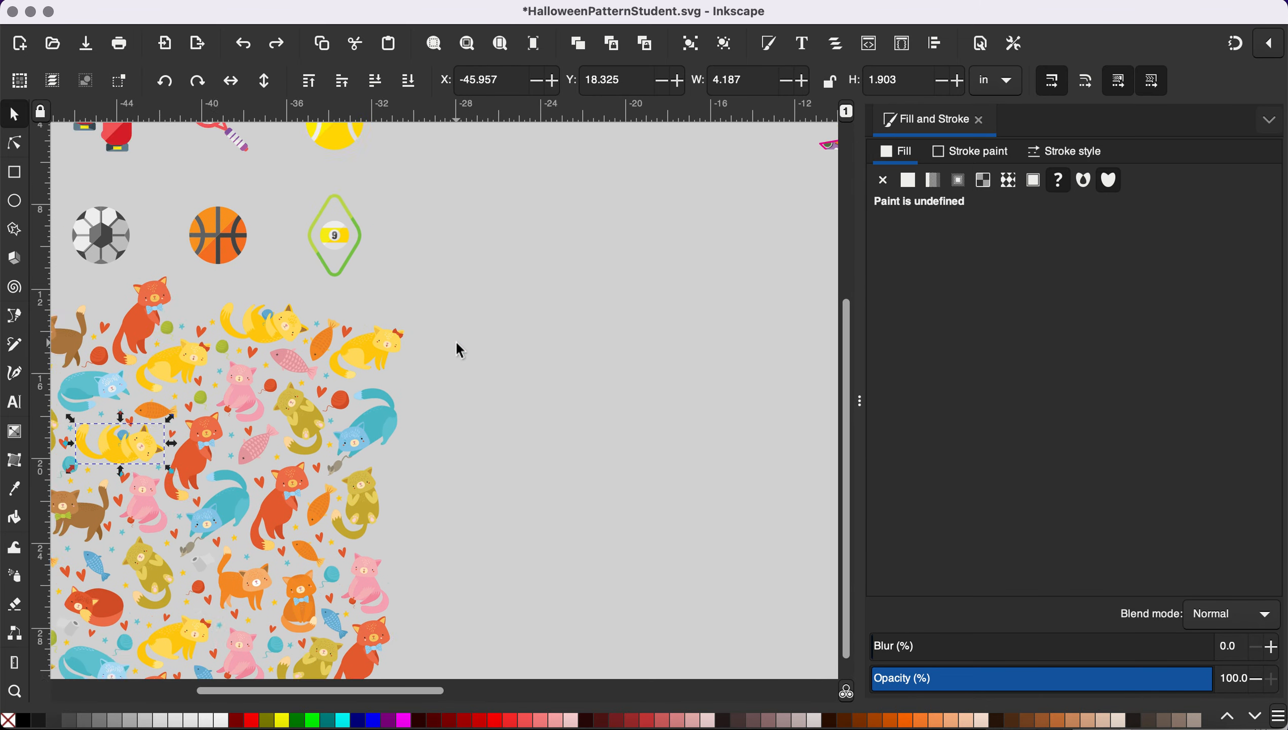
{"action": "scroll", "coordinate": [456, 341], "scroll_direction": "up", "scroll_amount": 5}
{"action": "scroll", "coordinate": [456, 340], "scroll_direction": "left", "scroll_amount": 2}
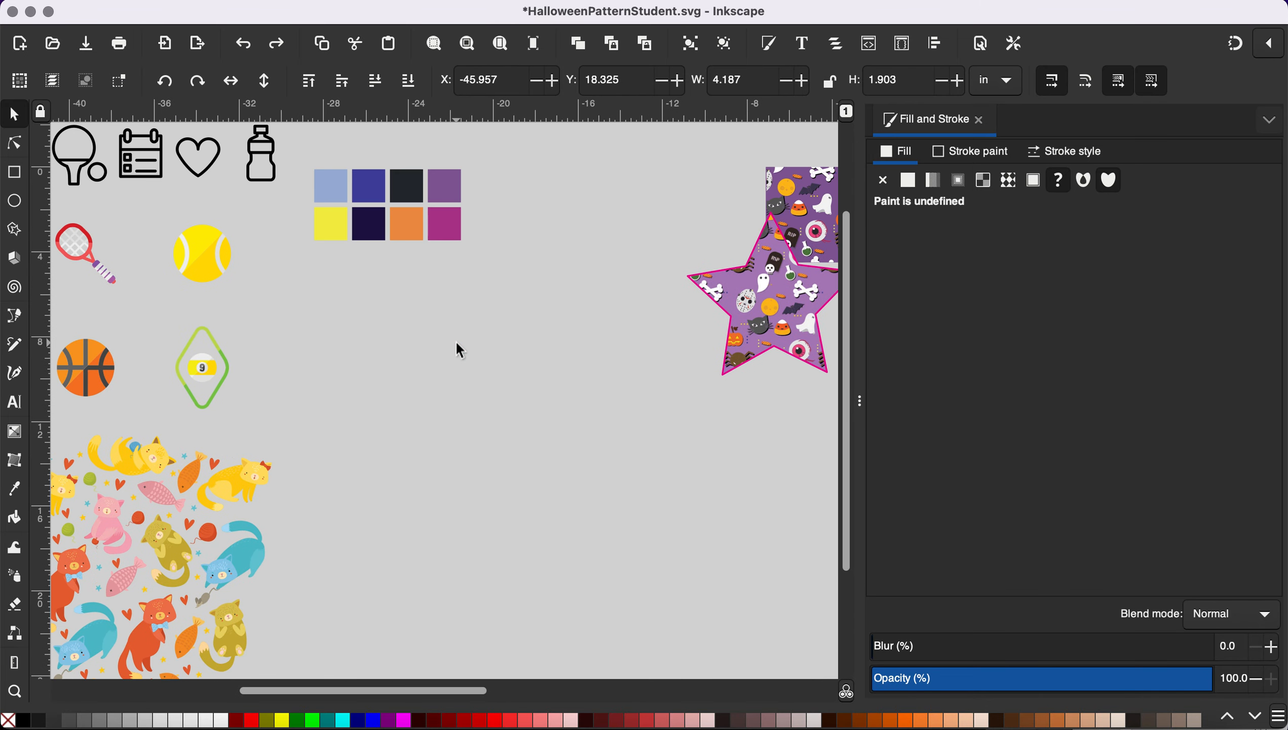
{"action": "scroll", "coordinate": [567, 401], "scroll_direction": "right", "scroll_amount": 15}
{"action": "scroll", "coordinate": [566, 400], "scroll_direction": "up", "scroll_amount": 2}
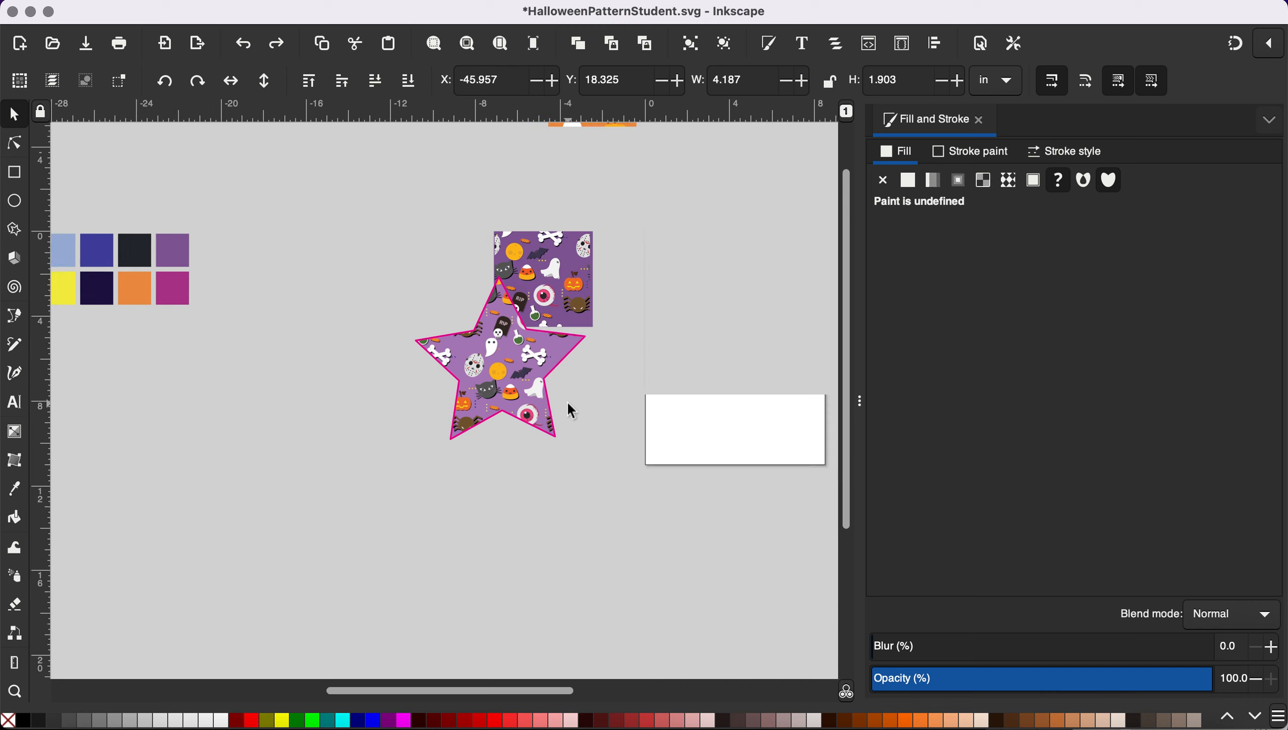
{"action": "scroll", "coordinate": [568, 404], "scroll_direction": "left", "scroll_amount": 5}
{"action": "scroll", "coordinate": [568, 404], "scroll_direction": "down", "scroll_amount": 2}
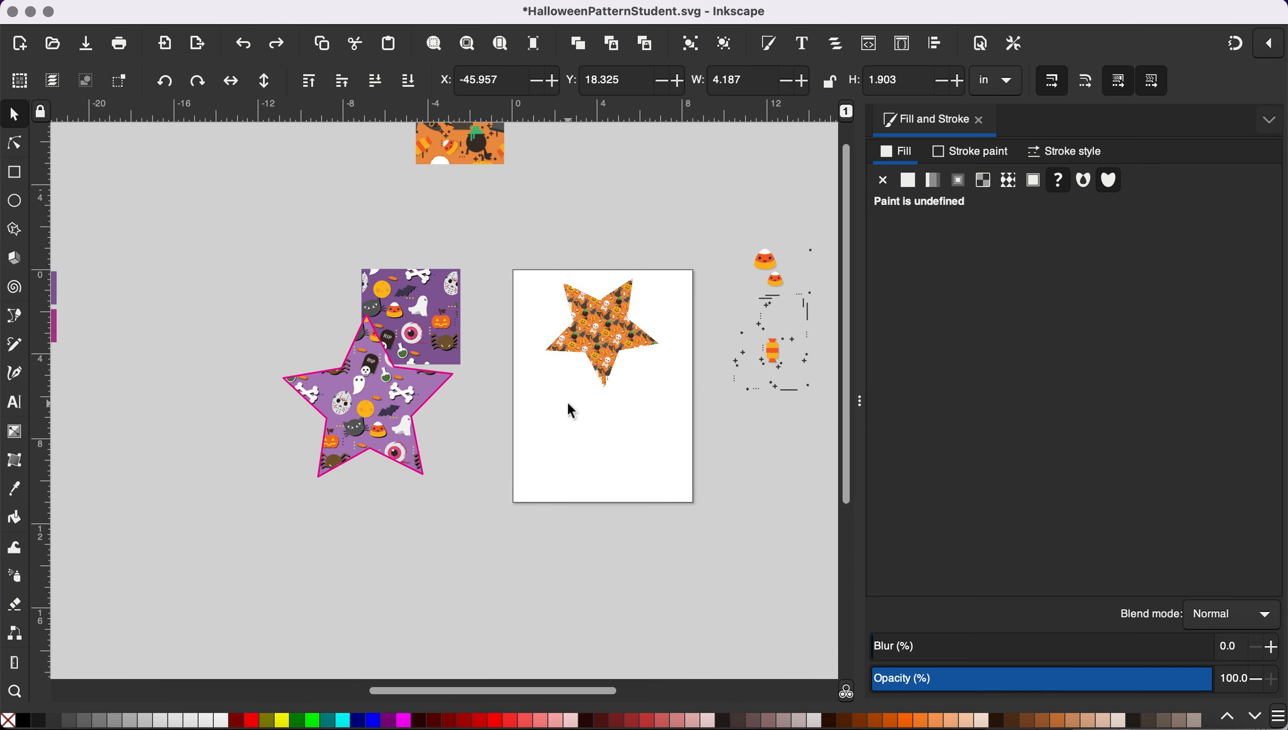
{"action": "scroll", "coordinate": [568, 404], "scroll_direction": "right", "scroll_amount": 4}
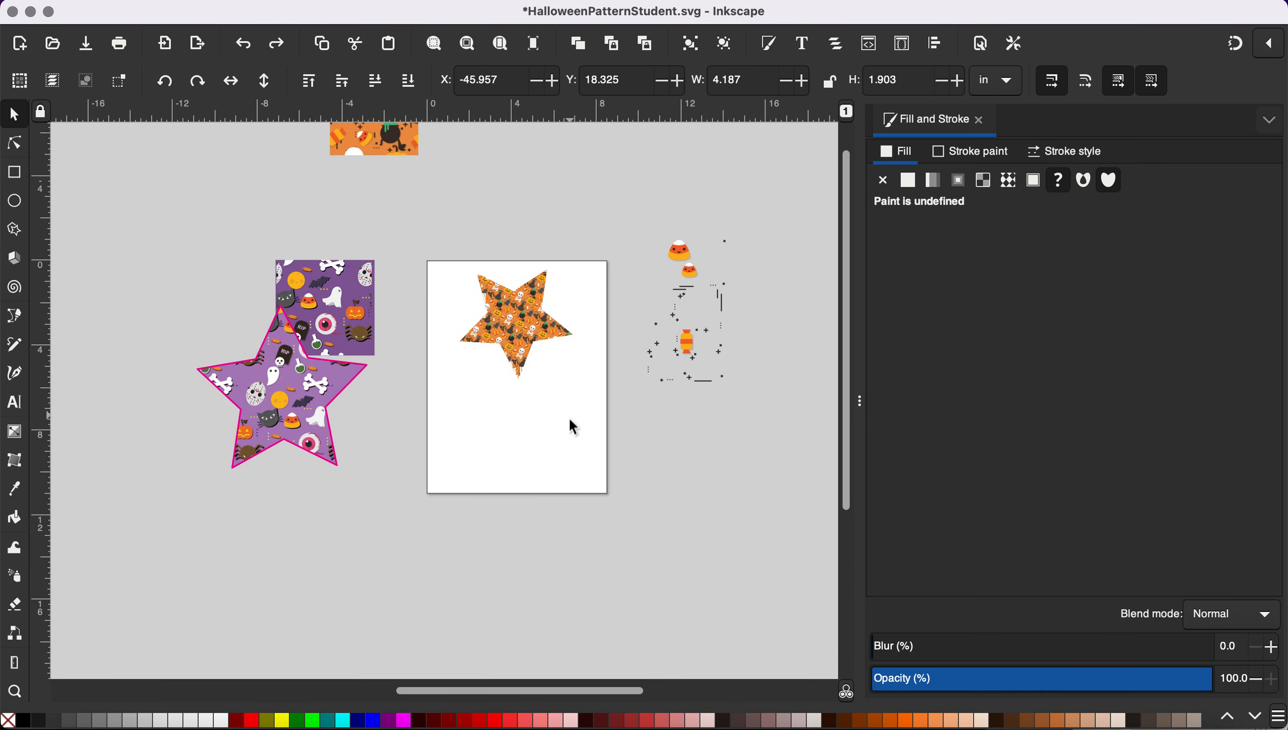